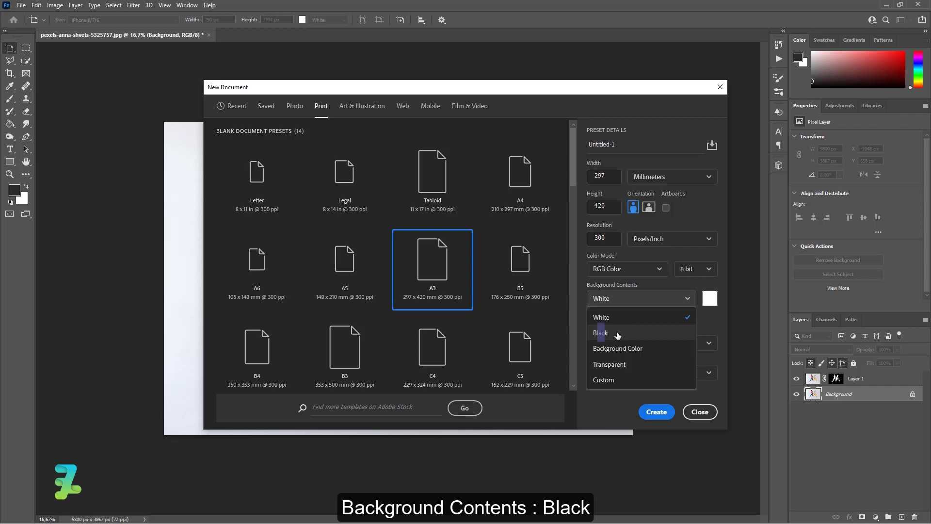
Step: Set the background contents to Black and create the A3 document, 297 x 420 mm at 300 pixels/inch in RGB Color
click(618, 334)
click(657, 412)
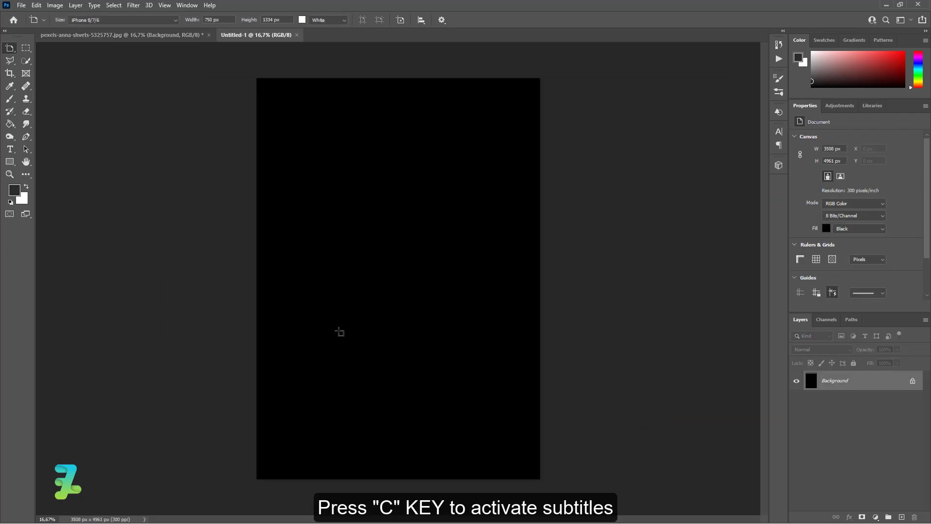
Step: Move the photo document into its own floating window and place it over the lower part of the black document
click(93, 38)
right_click(92, 38)
click(117, 87)
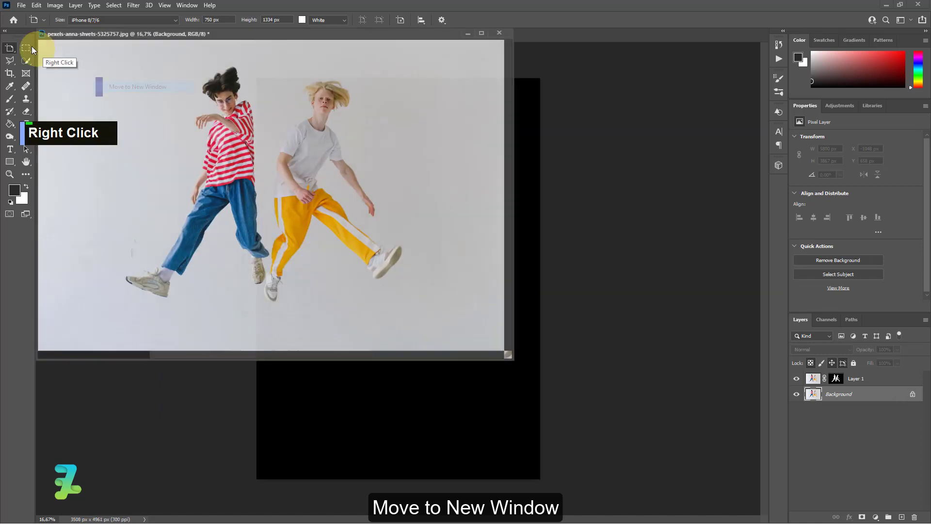
drag(135, 31, 361, 188)
drag(418, 240, 449, 296)
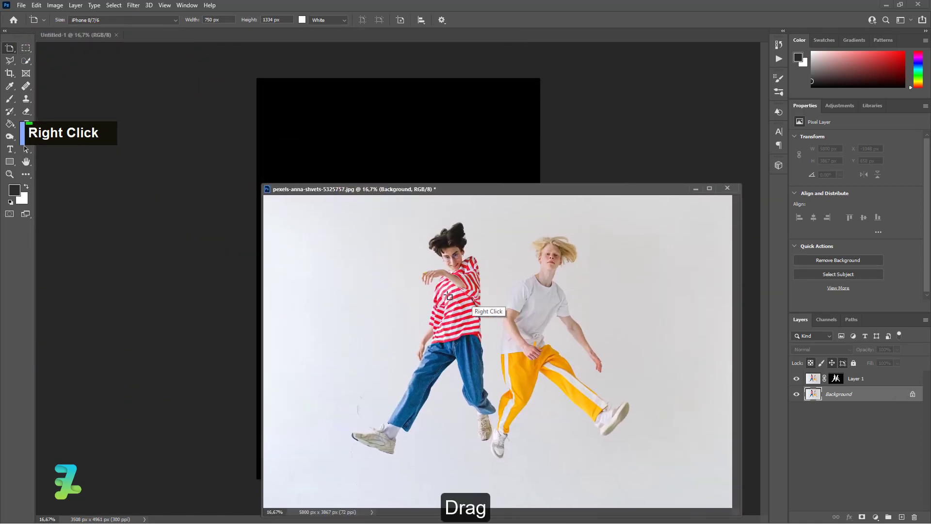
Step: Use the Move tool to bring the masked cut-out of the two jumpers from the photo into Untitled-1
right_click(10, 49)
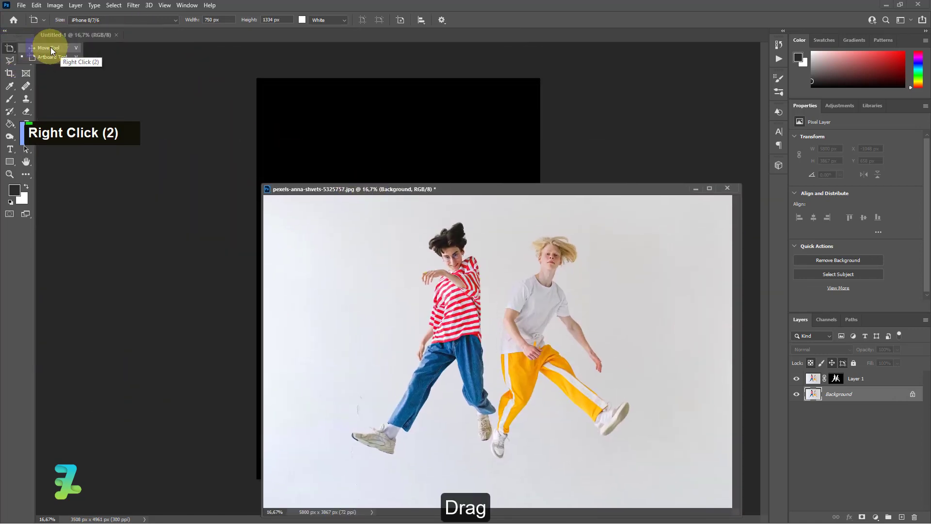
click(52, 47)
drag(446, 264, 73, 27)
click(70, 32)
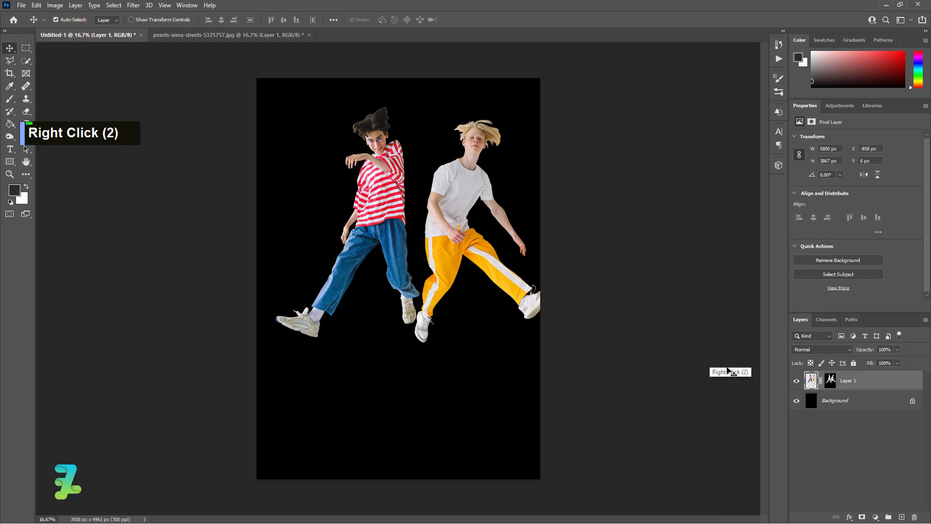
Step: Convert the cut-out layer to a smart object, and scale it to about 67% centred horizontally on the canvas
right_click(860, 377)
click(778, 252)
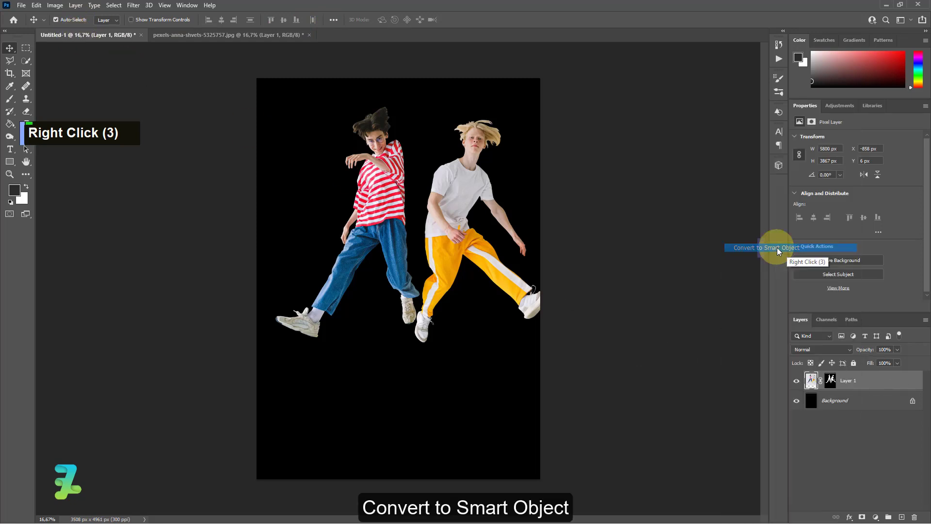
key(ctrl+t)
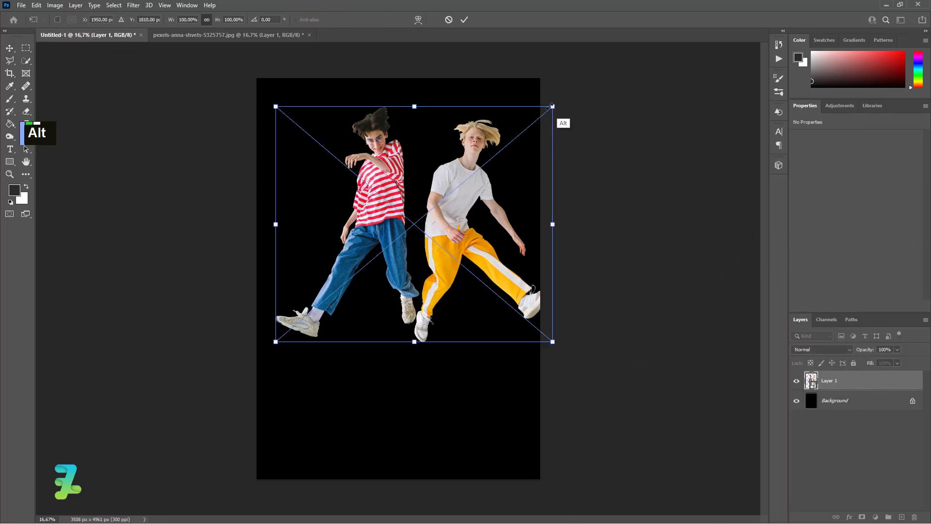
drag(553, 106, 507, 145)
drag(444, 198, 430, 223)
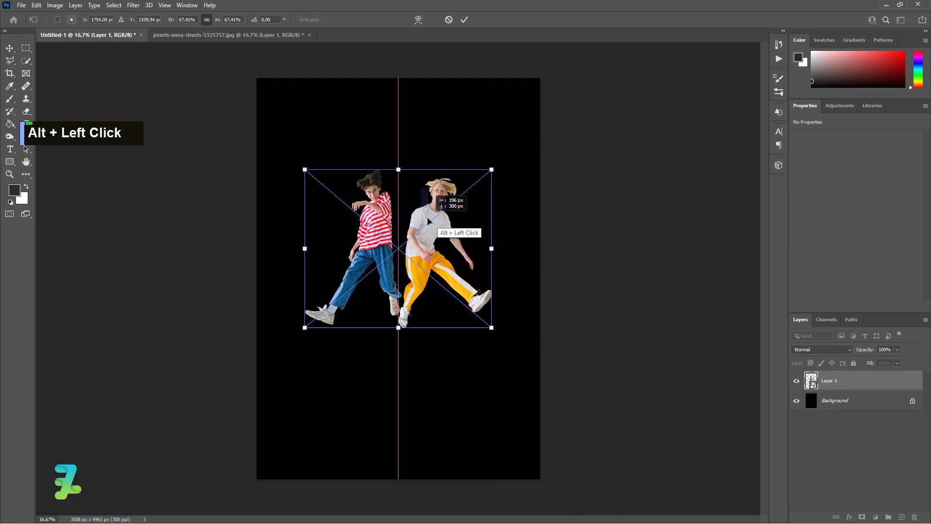
click(10, 49)
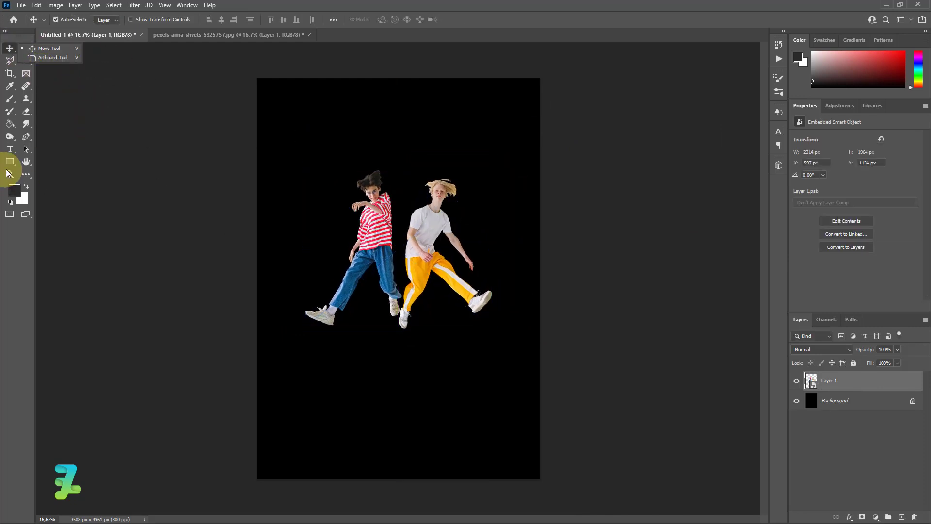
Step: Draw a #e8e8e8 rectangle about 4354 x 2550 px above the Background layer, covering the lower half of the canvas
right_click(10, 162)
click(49, 163)
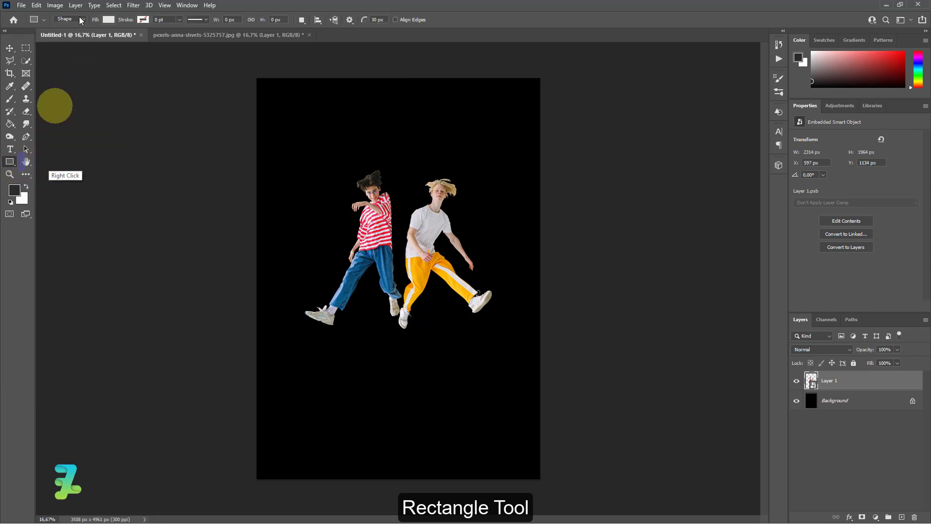
click(104, 22)
click(168, 38)
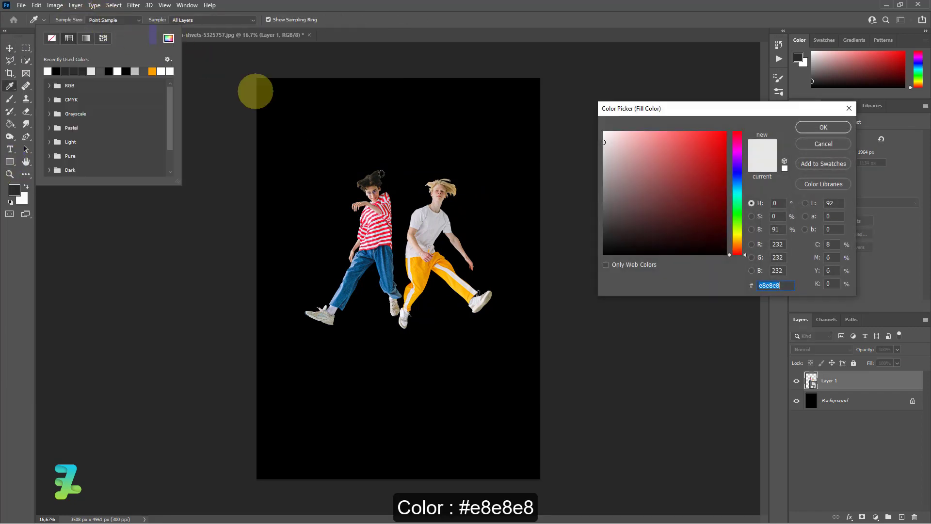
click(819, 132)
click(849, 399)
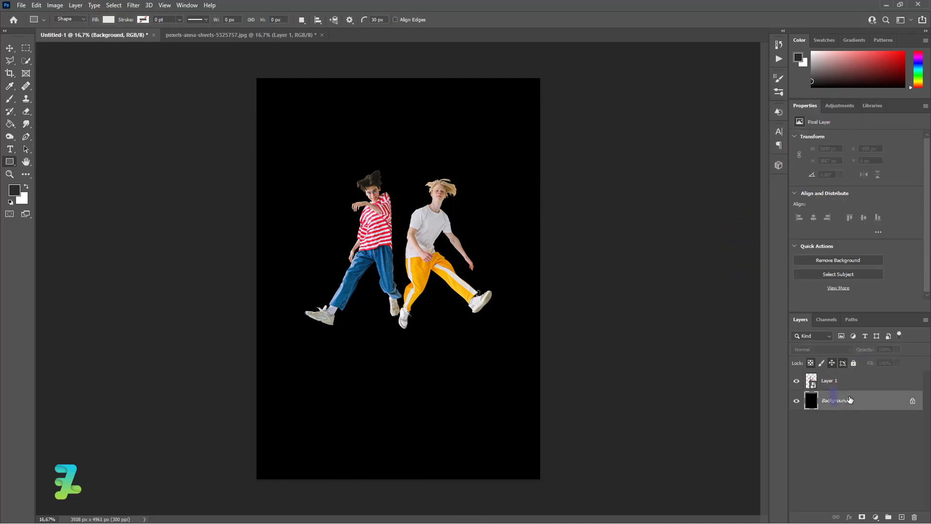
drag(560, 280, 209, 485)
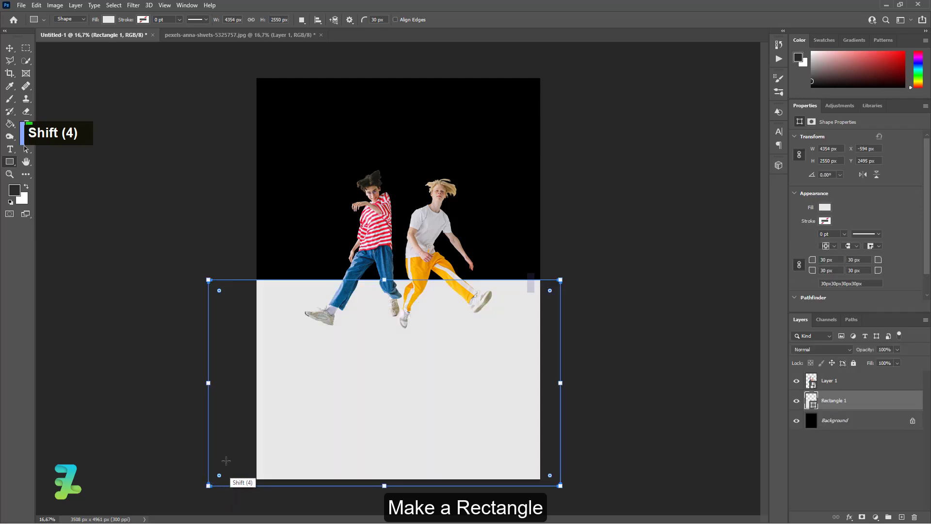
Step: Move the light rectangle down and to the right, to about X -390 px and Y 2627 px
click(7, 52)
drag(378, 337, 394, 347)
scroll(435, 313, down, 2)
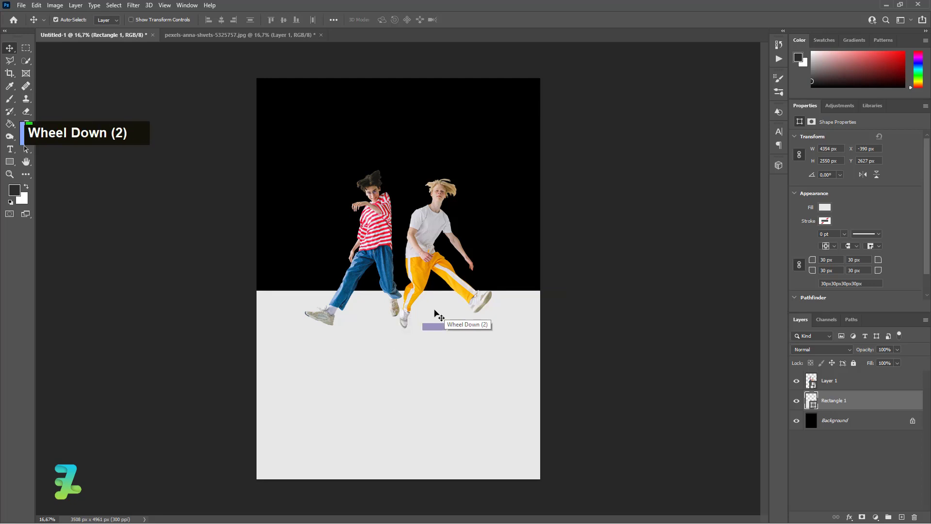
Step: Add the text JUMP on a new layer below the jumpers, in Roboto Black, 72 pt, colour #2b2b2b
click(15, 151)
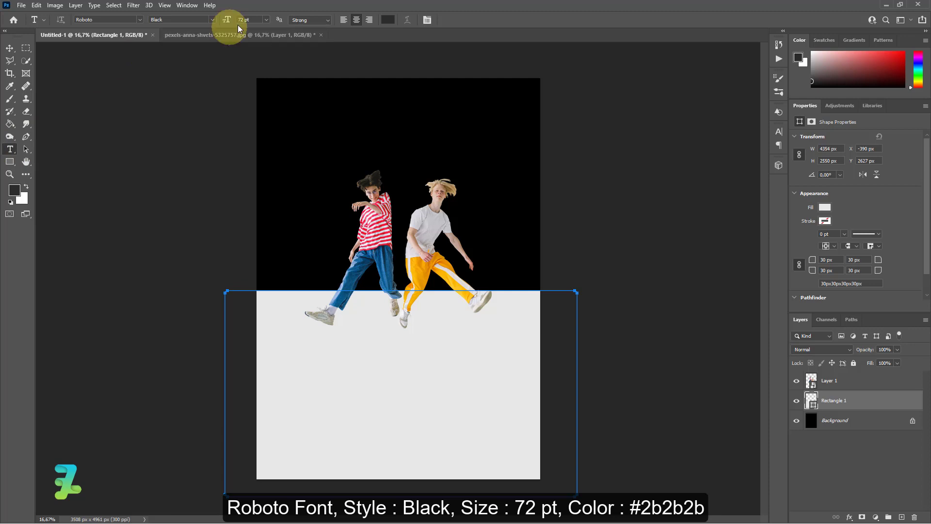
click(388, 20)
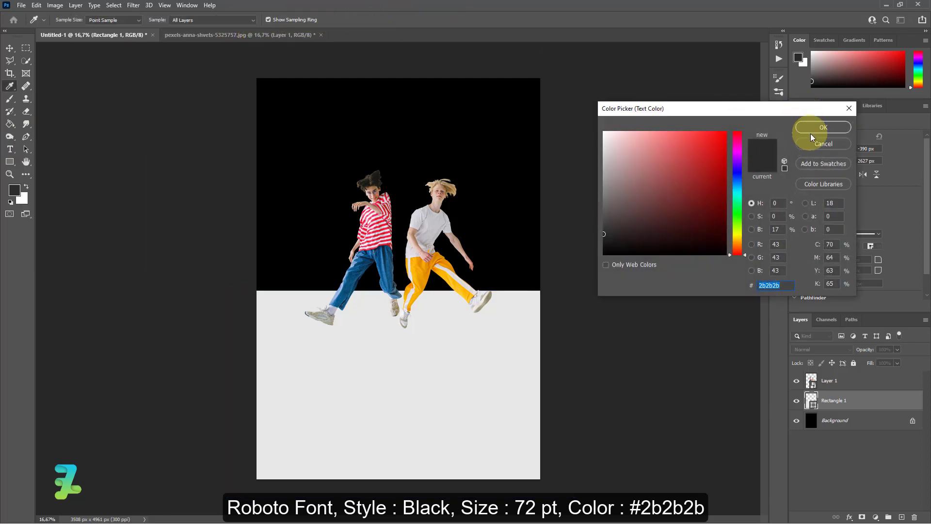
click(824, 127)
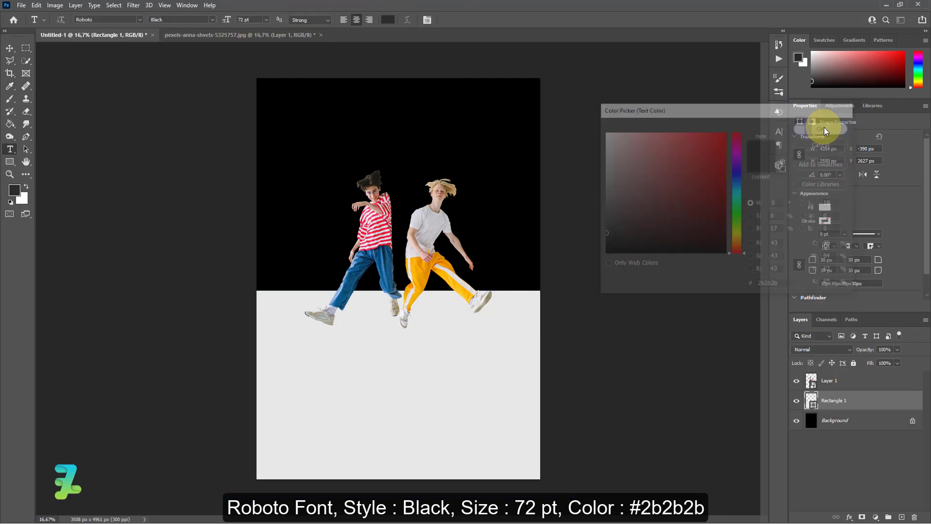
click(900, 513)
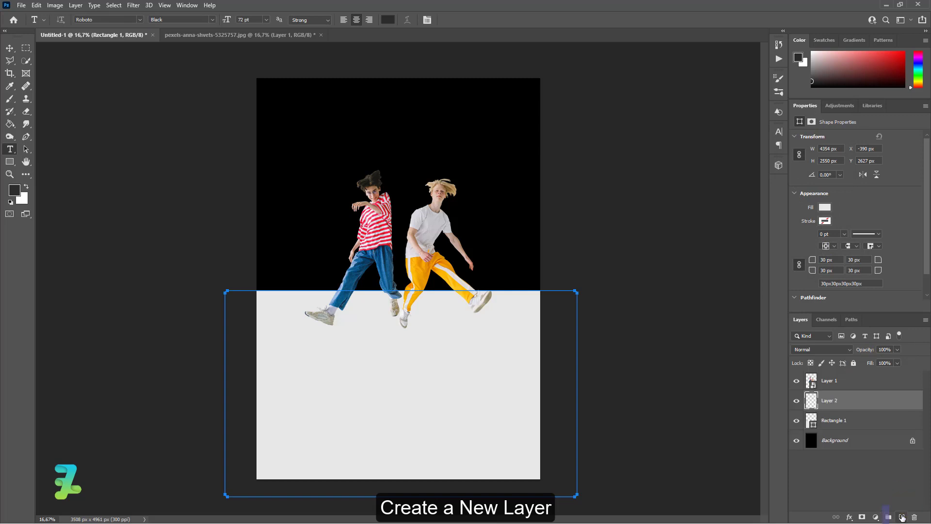
click(327, 351)
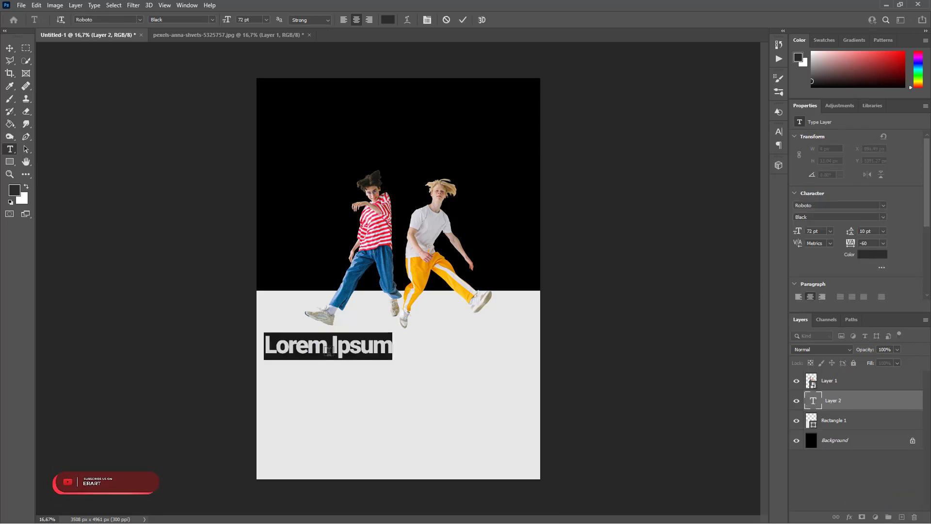
key(Caps_Lock)
text(jk)
key(BackSpace)
key(BackSpace)
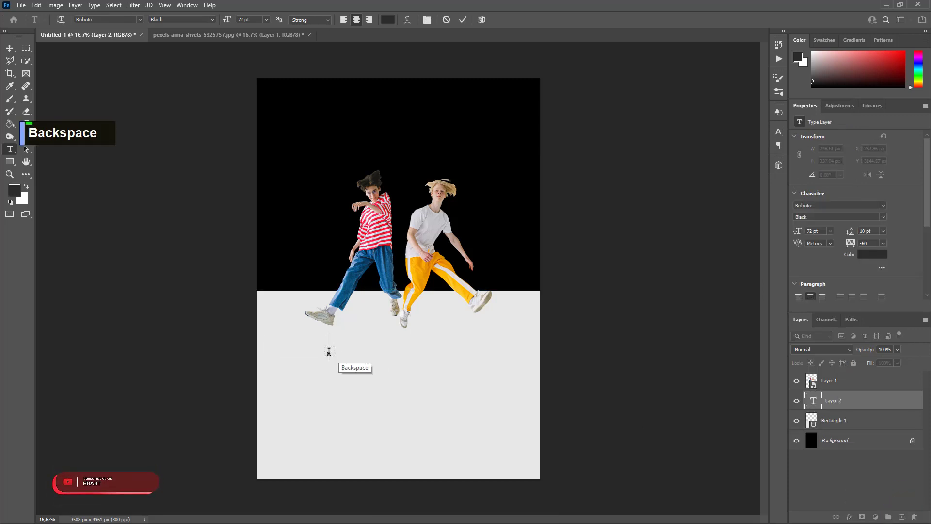
text(JUMP)
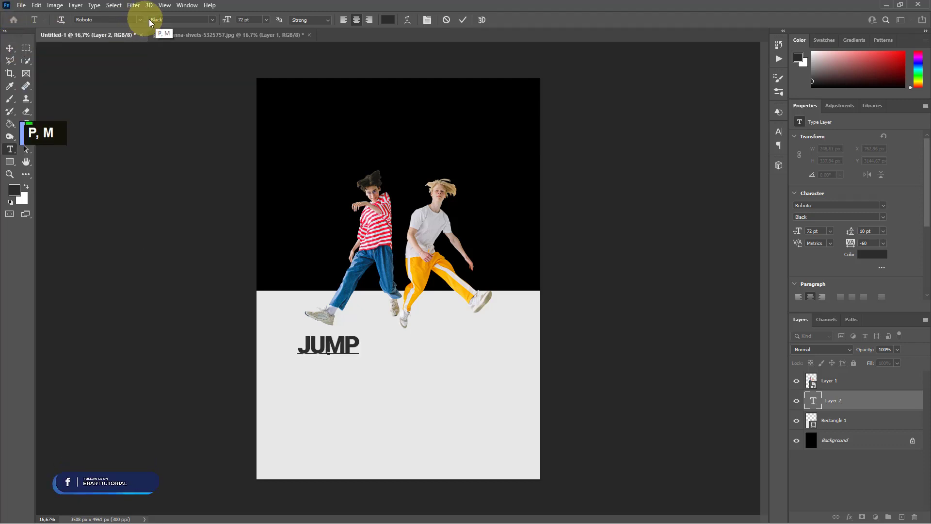
Step: Enlarge the JUMP text to about 179 pt and place it on the light area just below the jumpers' feet
click(10, 48)
drag(341, 350, 473, 360)
key(ctrl+t)
drag(398, 413, 407, 383)
click(10, 48)
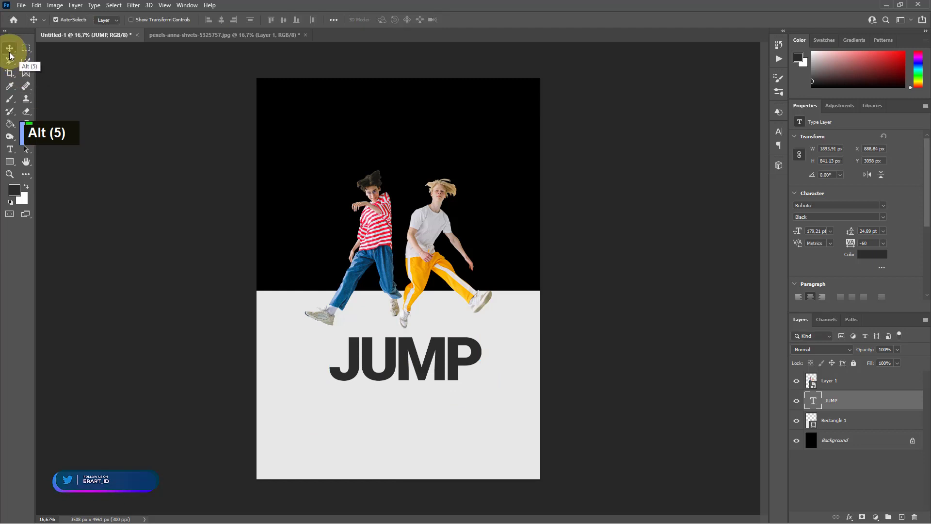
Step: Centre the JUMP text horizontally on the canvas and convert its layer to a smart object
key(ctrl+a)
click(221, 20)
key(ctrl+d)
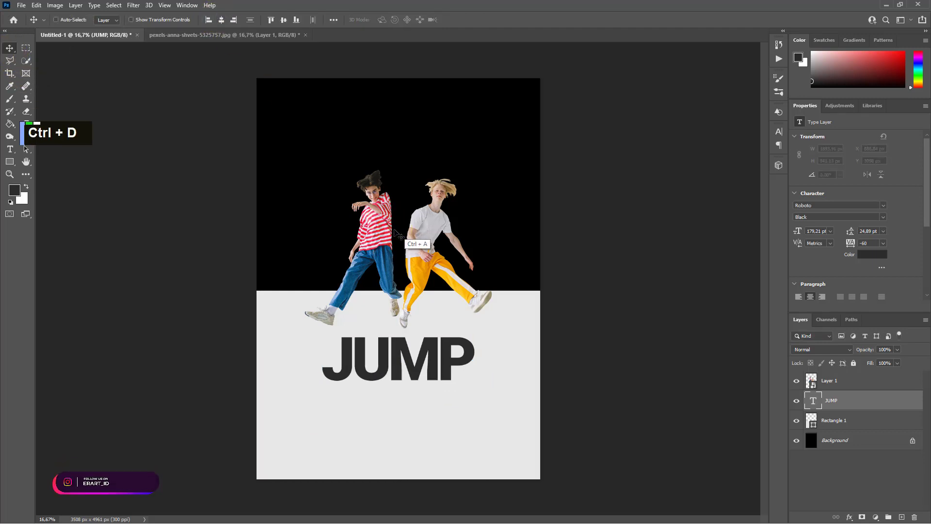
right_click(866, 403)
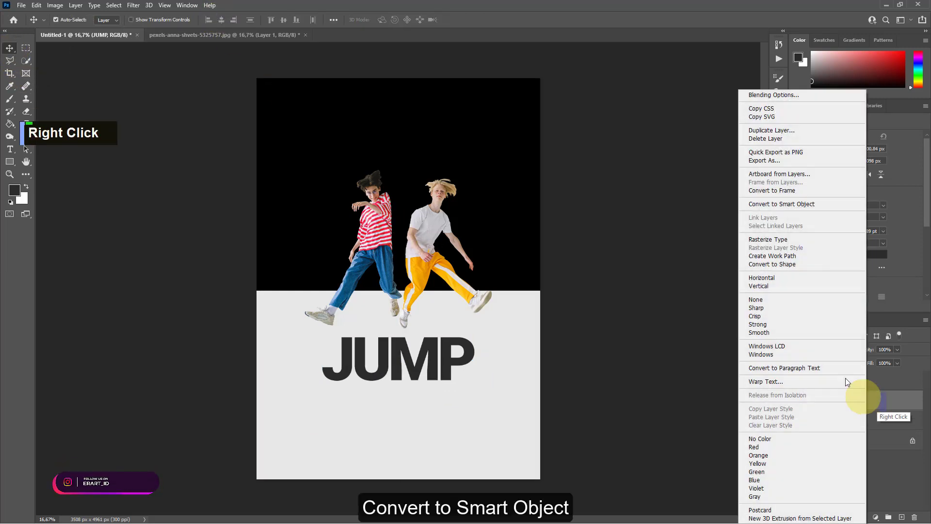
click(803, 205)
Step: Apply a Perspective transform to JUMP, widening its base beyond the canvas and narrowing its upper edge to lay it on the floor
key(ctrl+t)
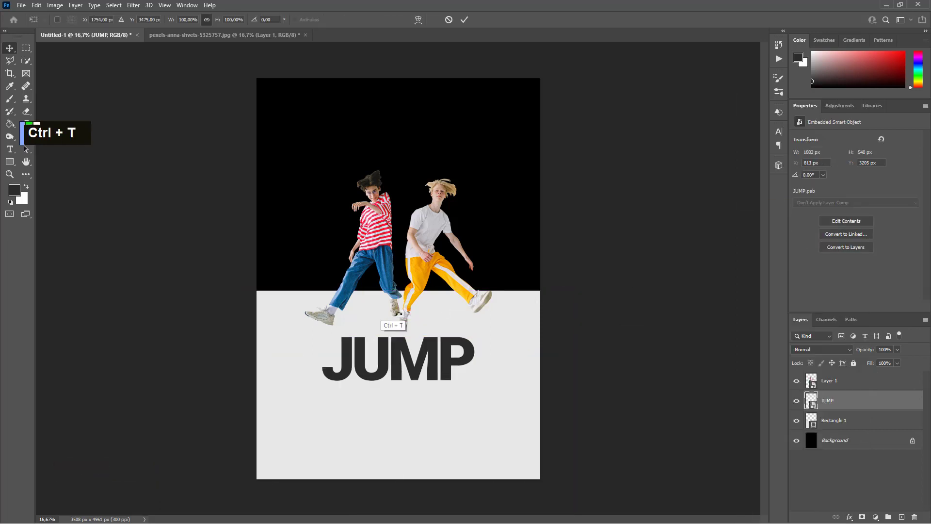
right_click(435, 318)
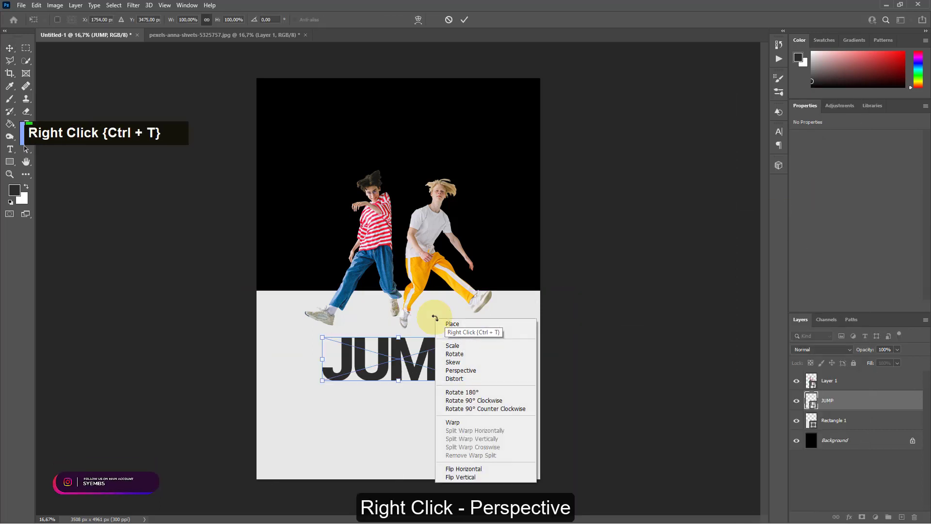
click(466, 372)
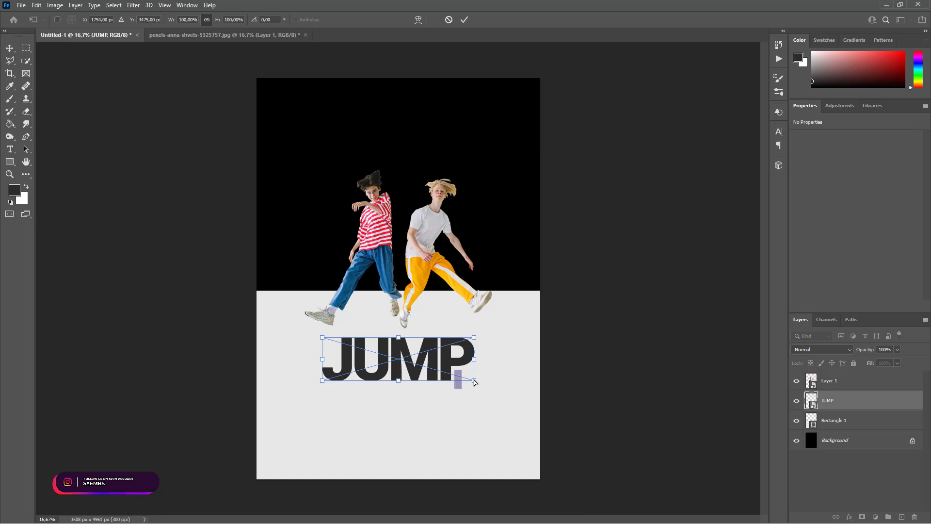
drag(474, 383, 577, 399)
drag(474, 337, 438, 339)
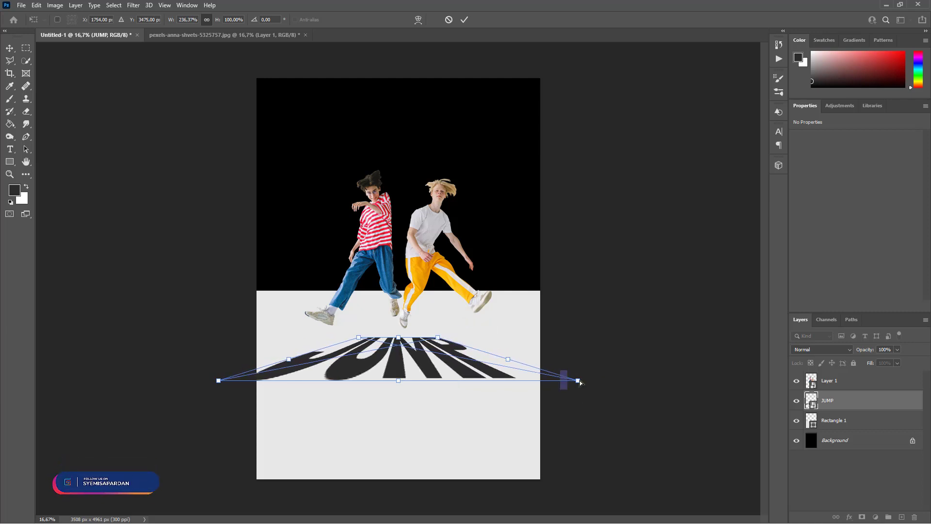
drag(578, 380, 616, 380)
key(ctrl+z)
Step: Lower the perspective JUMP text on the light floor and apply its transform
mouse_move(413, 365)
mouse_down()
mouse_move(429, 376)
mouse_move(415, 379)
mouse_up()
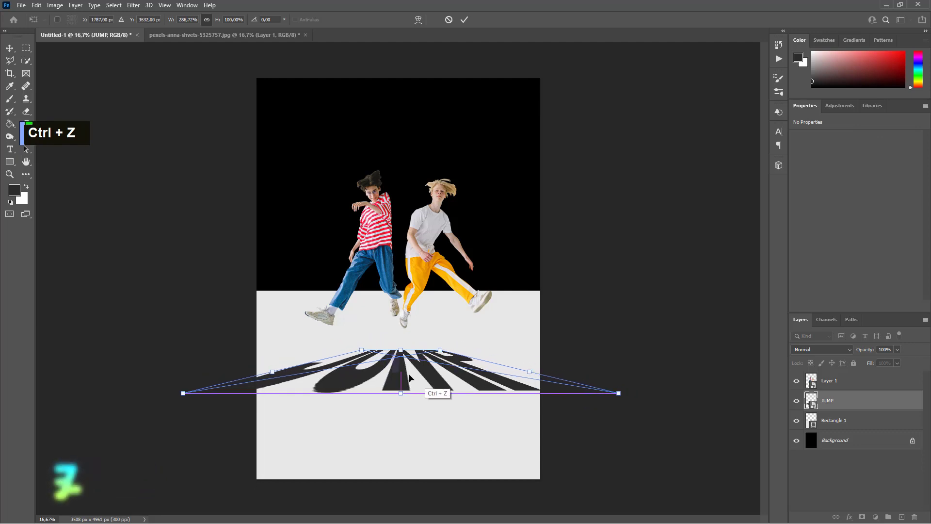
click(9, 48)
mouse_move(410, 375)
mouse_down()
mouse_move(410, 465)
mouse_move(413, 365)
mouse_move(413, 385)
mouse_up()
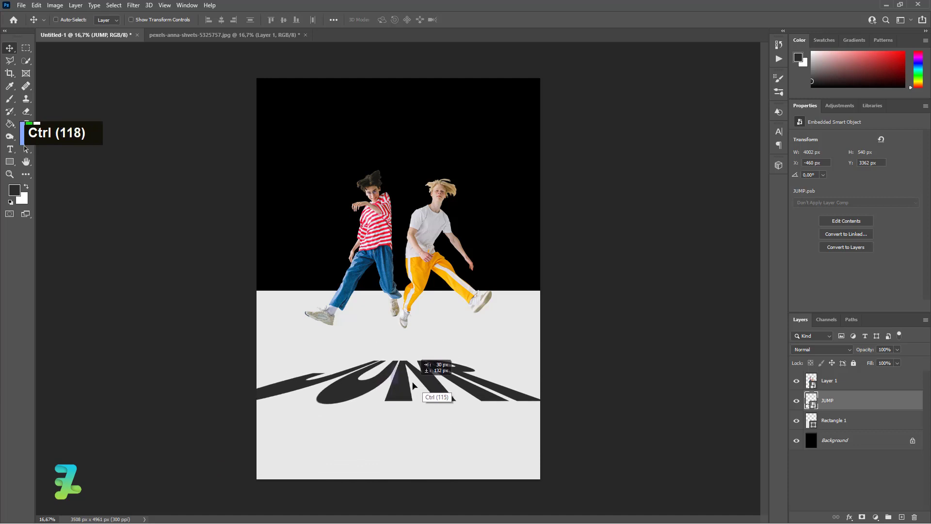
Step: Paint one soft dark spot with the 1300 px brush on a new layer above JUMP, beneath the red-shirted jumper
click(902, 517)
click(9, 99)
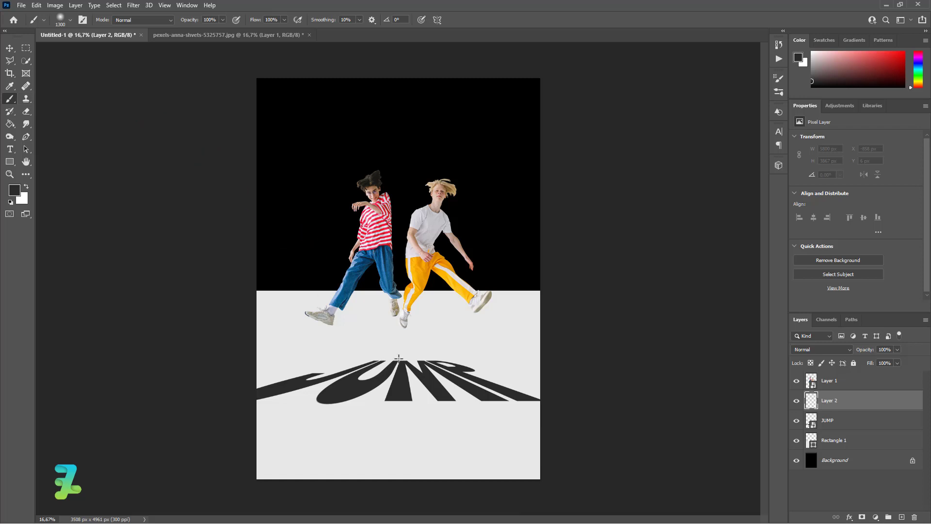
click(364, 362)
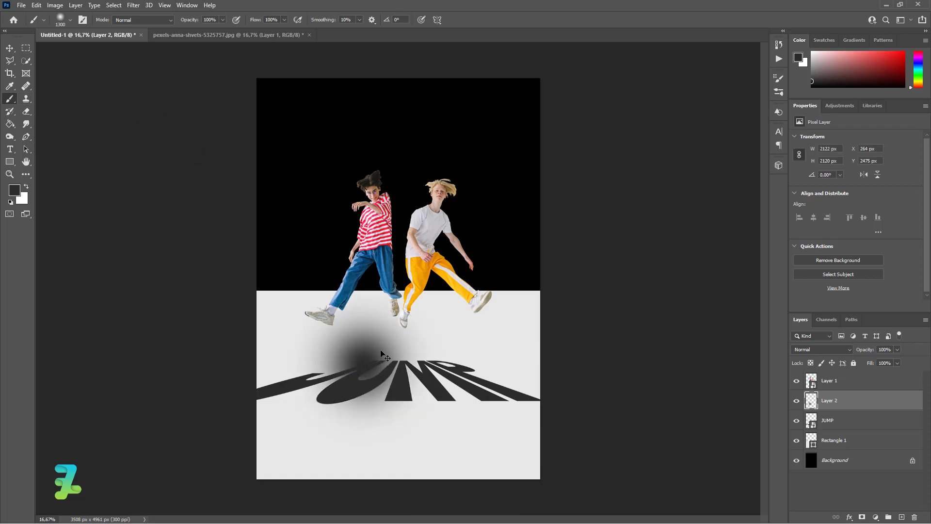
Step: Flatten the dark spot into a floor shadow about 114% wide and 14% high, lying along the upper edge of JUMP
key(ctrl+t)
drag(363, 278, 342, 365)
drag(428, 360, 452, 360)
click(9, 47)
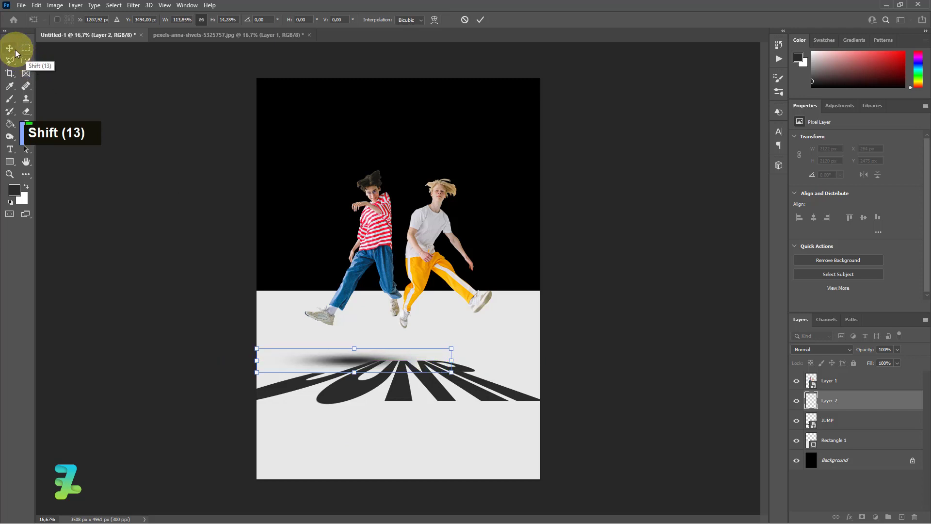
Step: Duplicate the shadow layer and move the copy right to about X 1116 px, beneath the second jumper
key(ctrl+j)
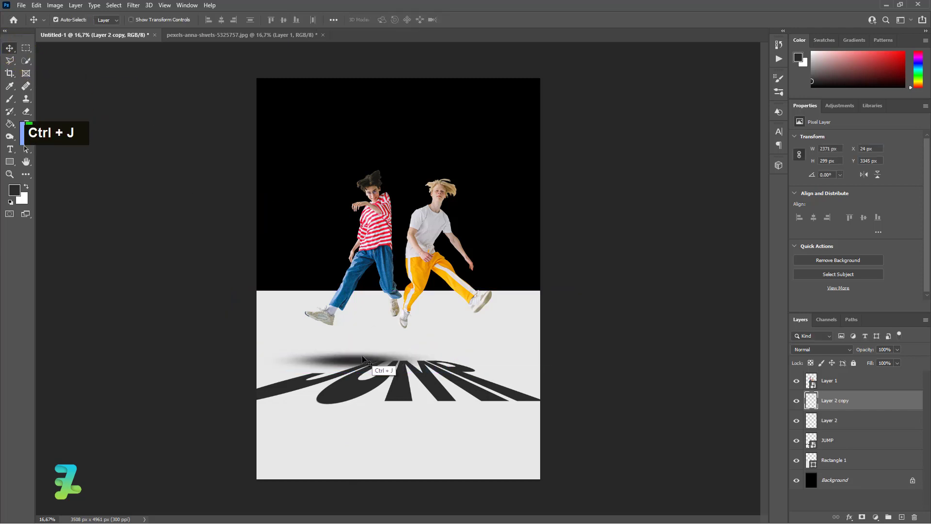
drag(365, 359, 452, 359)
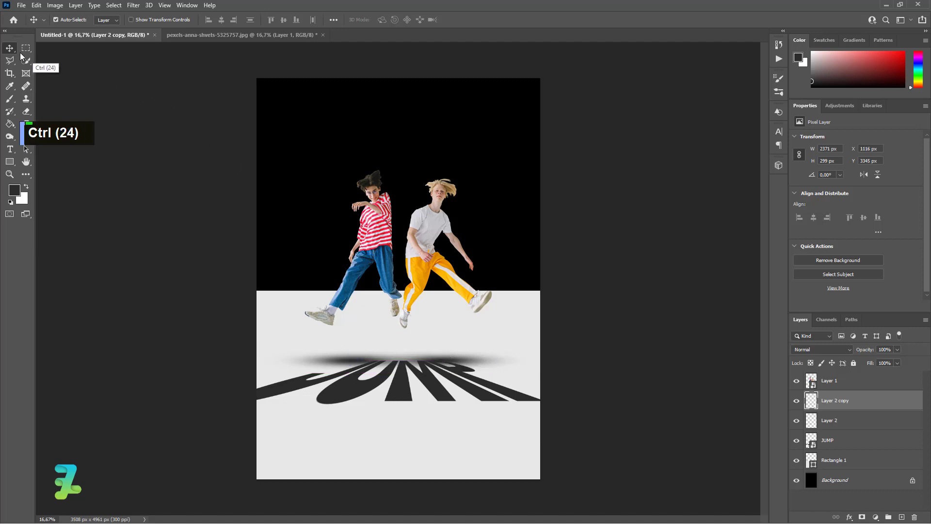
Step: Group the two floor shadow layers and set the group's opacity to 59%
shift+click(858, 421)
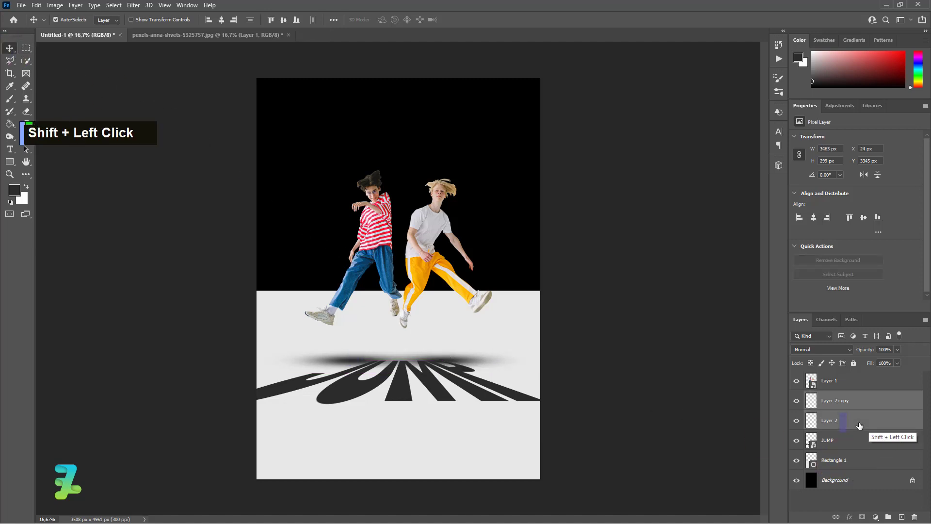
key(ctrl+g)
drag(899, 350, 880, 363)
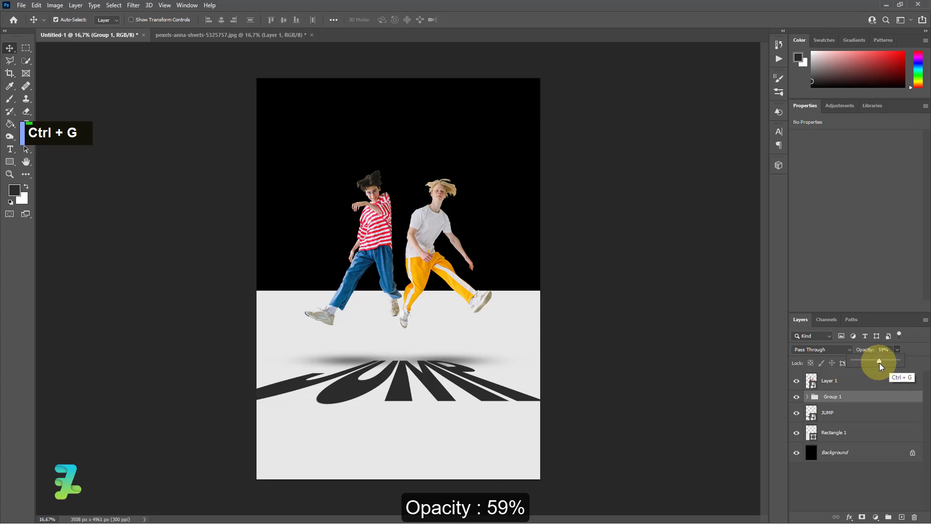
drag(879, 363, 880, 363)
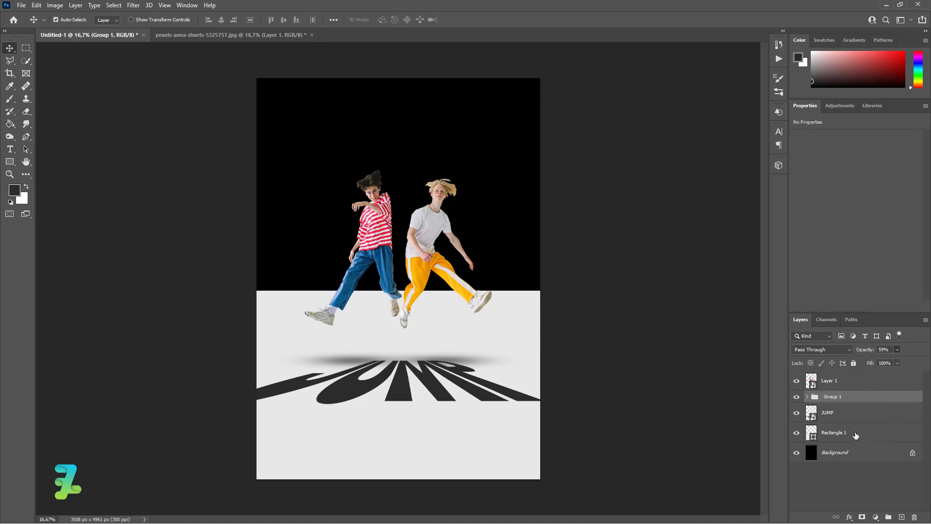
Step: Lower the light floor rectangle to about Y 3345 px, so its upper edge sits just above the shadows
click(855, 435)
key(ctrl+t)
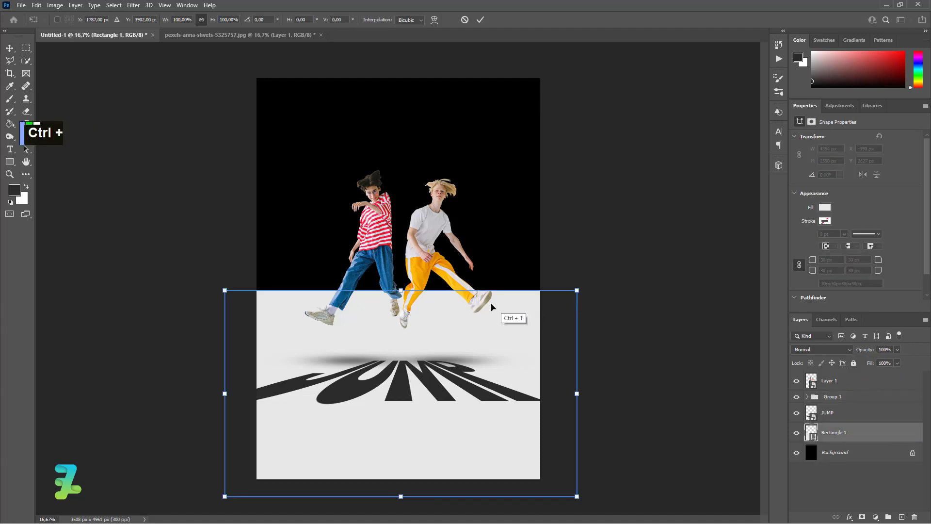
drag(494, 312, 491, 364)
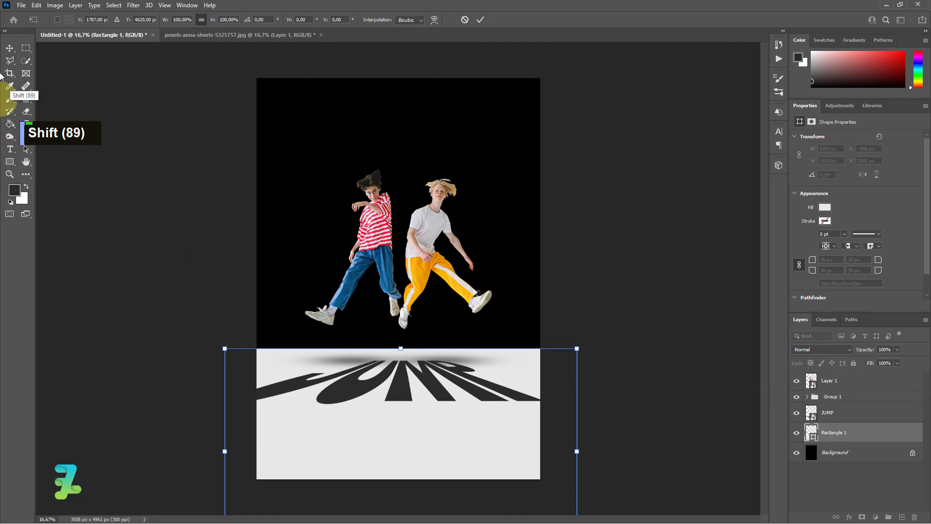
click(11, 50)
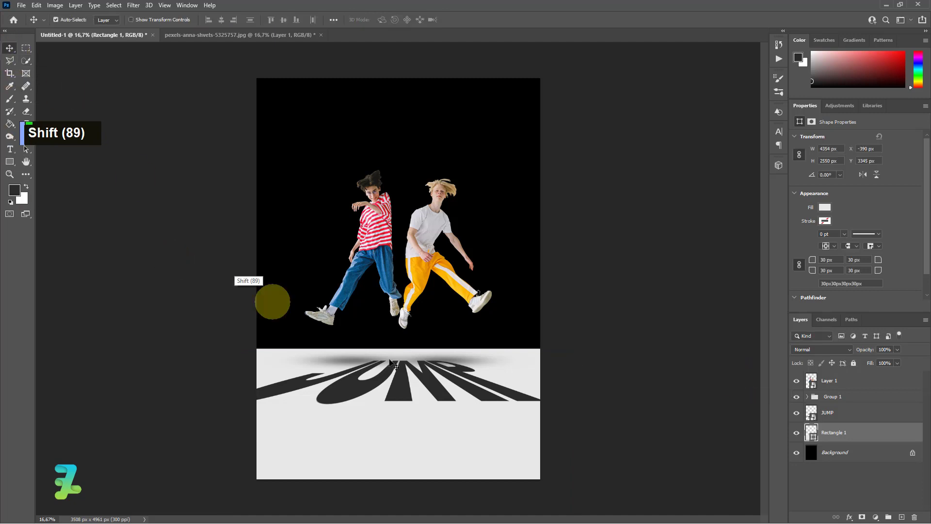
Step: Enlarge the perspective JUMP text to about 6048 × 816 px and move it down to about Y 3554 px on the floor
click(447, 395)
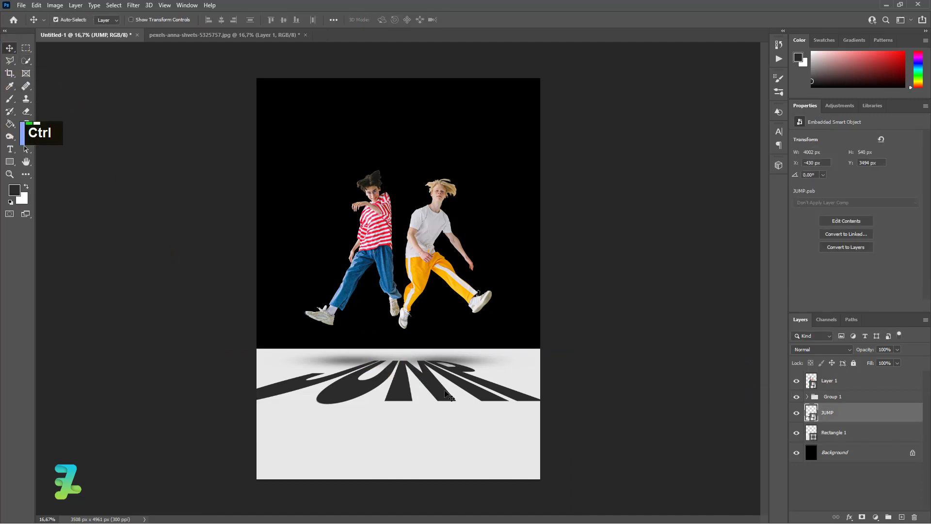
key(ctrl+t)
alt+click(620, 403)
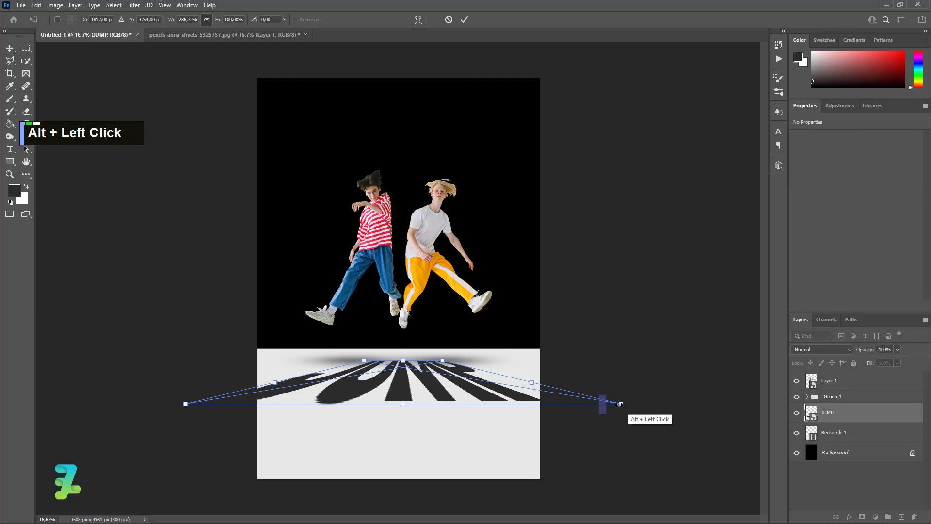
drag(620, 403, 733, 415)
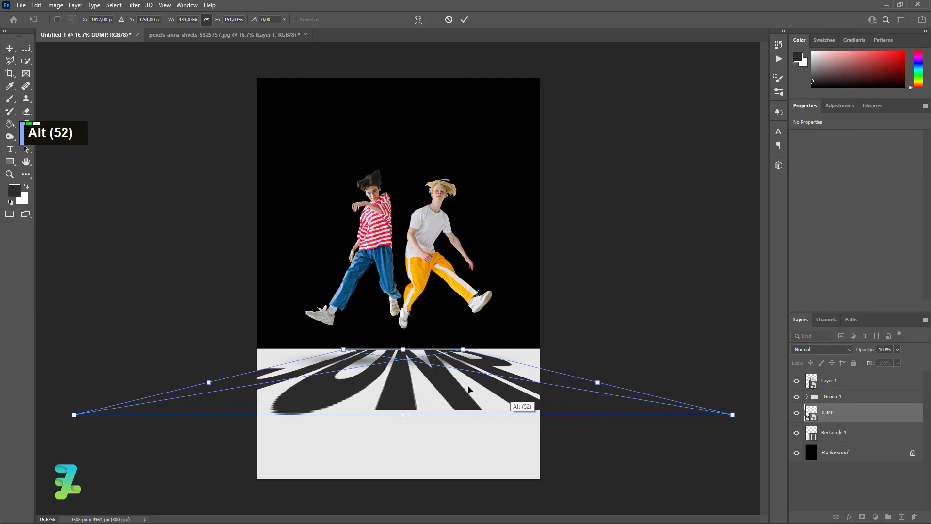
drag(469, 389, 418, 390)
click(26, 47)
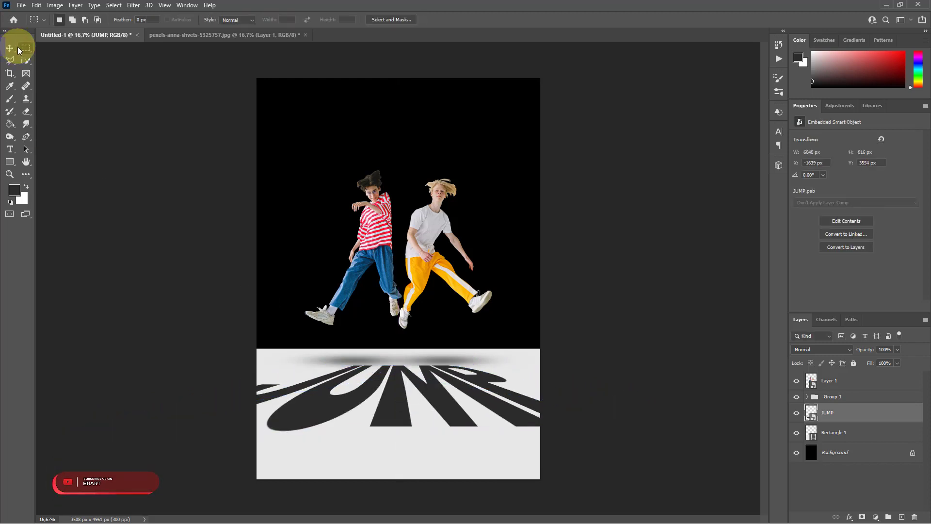
click(558, 358)
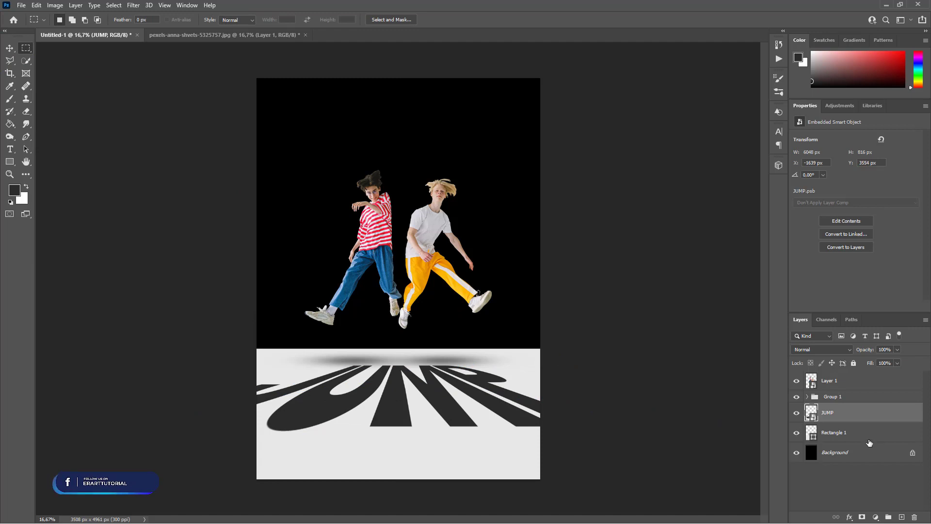
Step: Add a new layer directly above the Background and sample the foreground colour from the yellow trousers
click(865, 452)
click(901, 517)
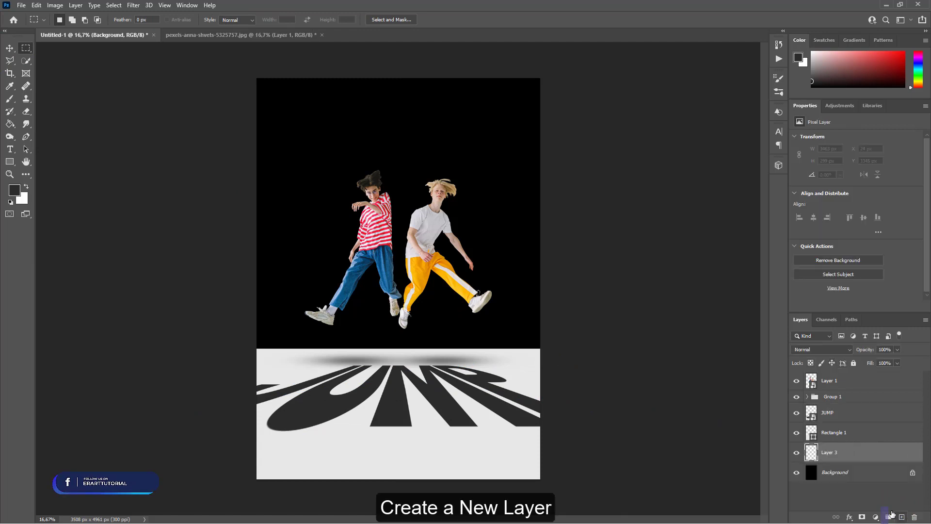
click(10, 149)
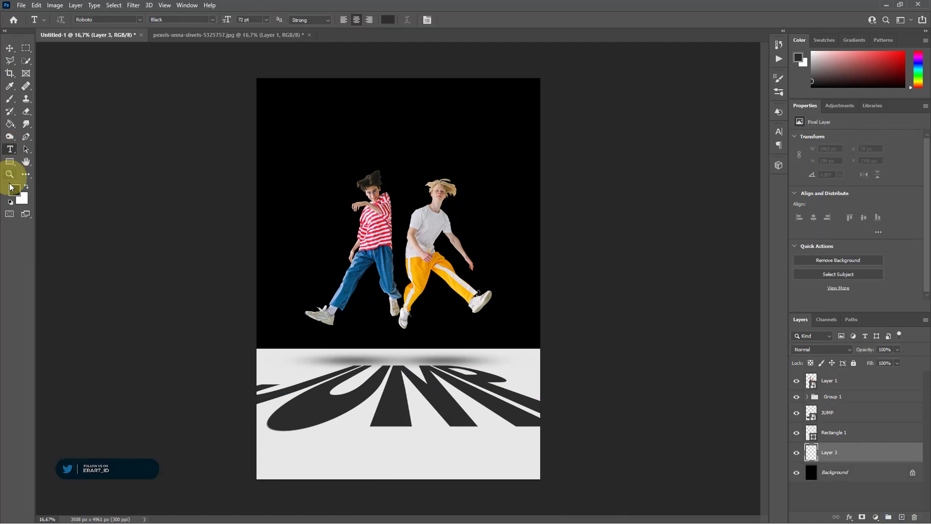
click(15, 194)
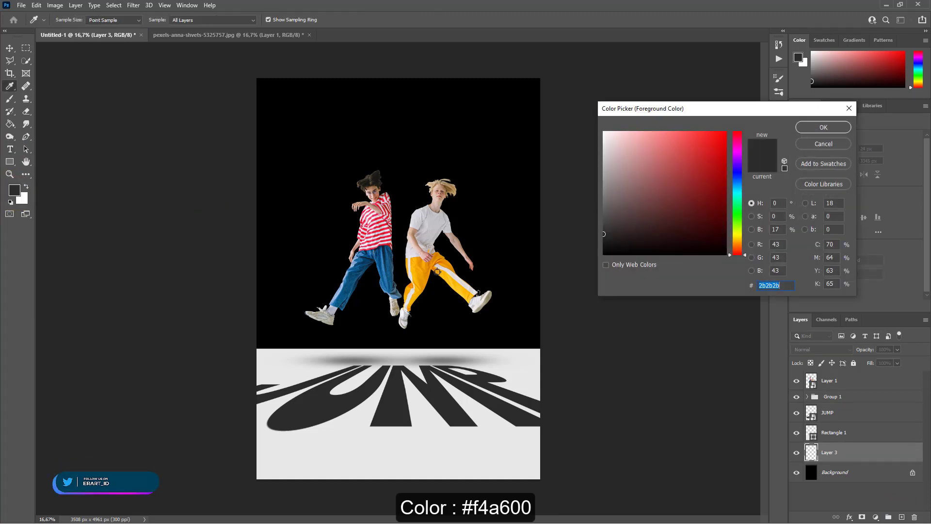
click(421, 272)
click(815, 128)
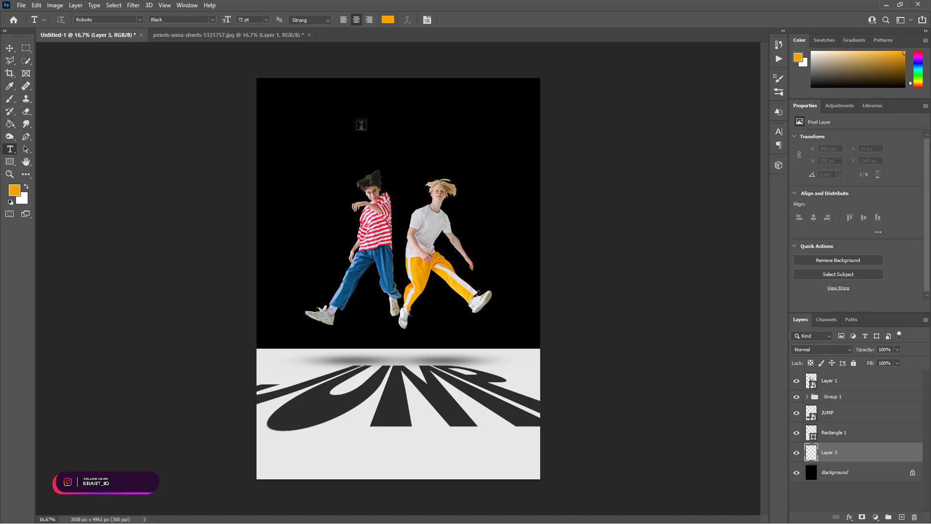
Step: Add the text HIGH in capitals on the black area above the jumpers, using Roboto Black
click(361, 125)
key(Caps_Lock)
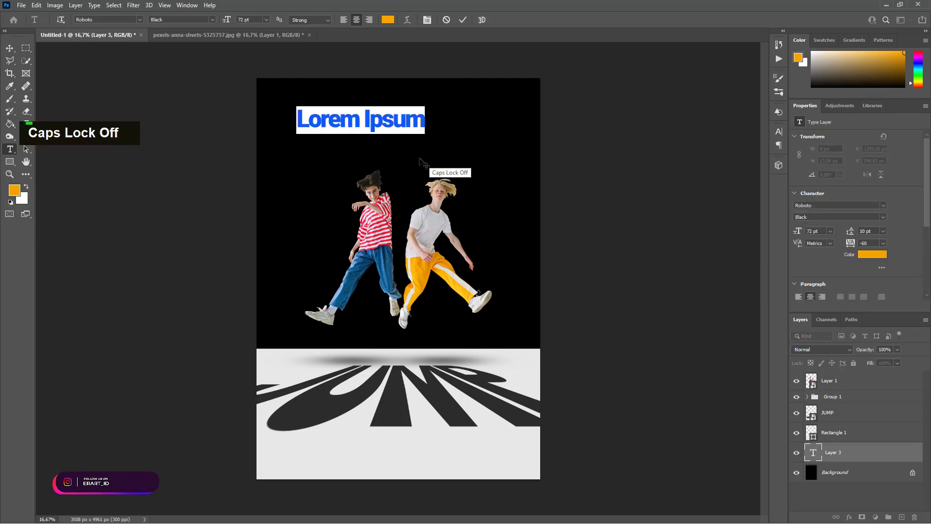
text(h)
key(BackSpace)
text(HI)
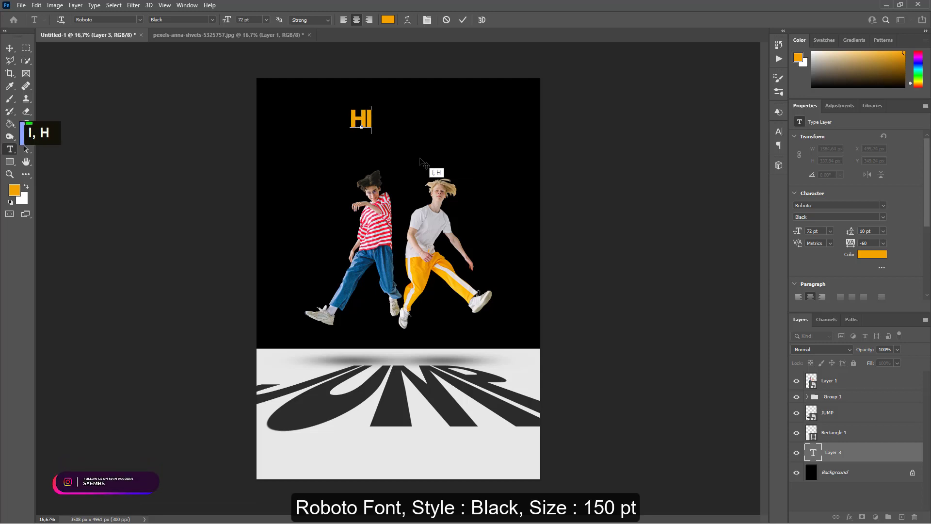
text(J)
key(BackSpace)
text(G)
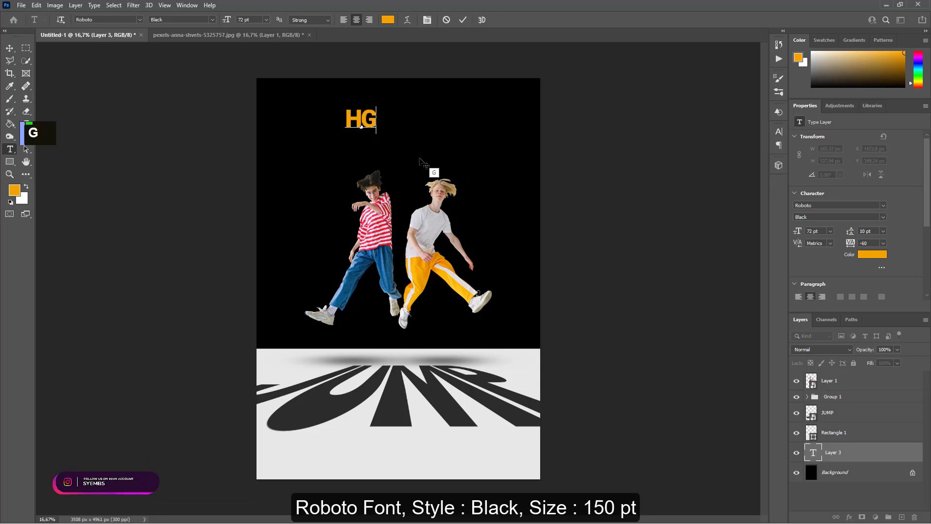
key(BackSpace)
text(IGH)
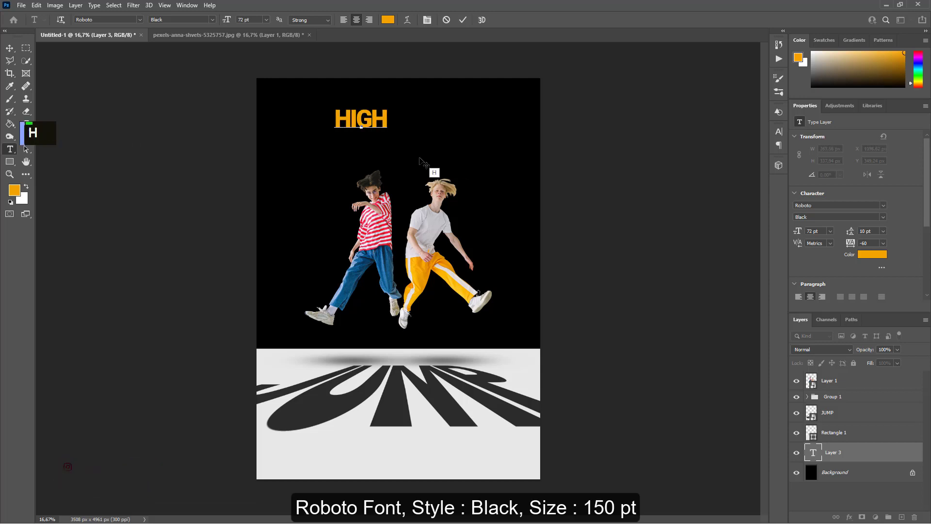
Step: Set the font size of the whole HIGH text to 150 pt
key(ctrl+a)
key(ctrl+a)
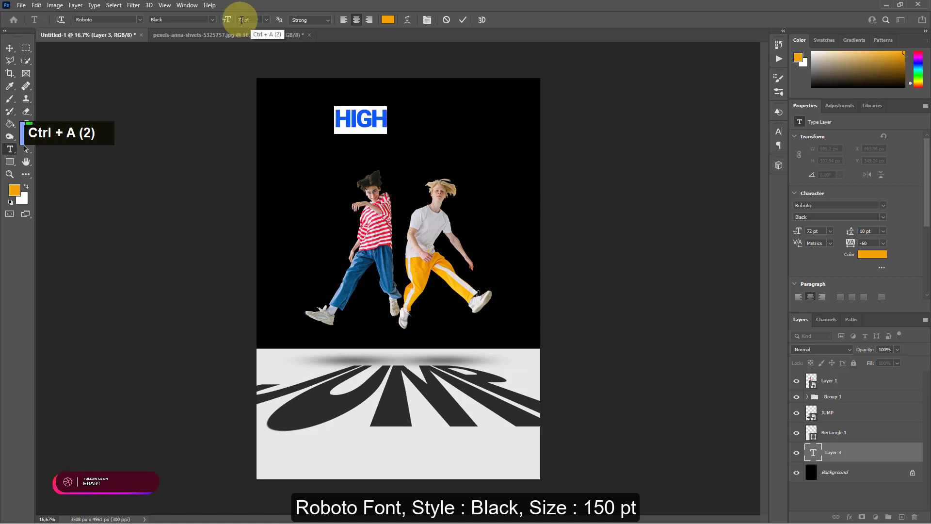
double_click(244, 20)
text(150pt)
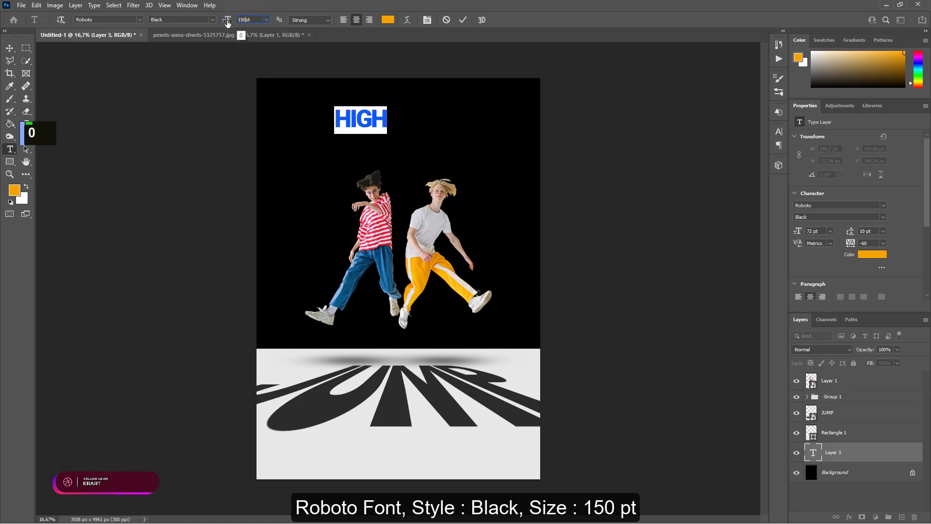
key(Return)
key(space)
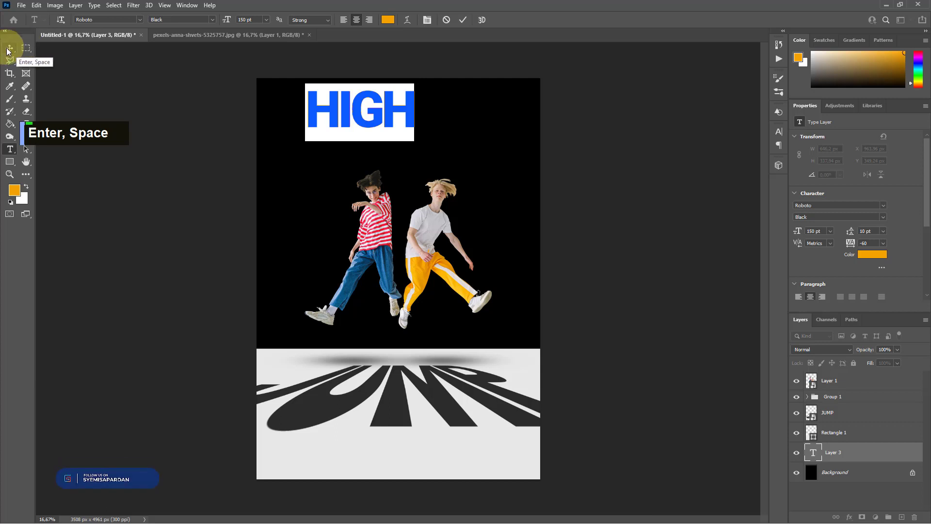
Step: Move HIGH behind the jumpers' feet, scale it to about 127.78%, and centre it just above the floor's upper edge
click(9, 49)
drag(351, 116, 475, 297)
key(ctrl+t)
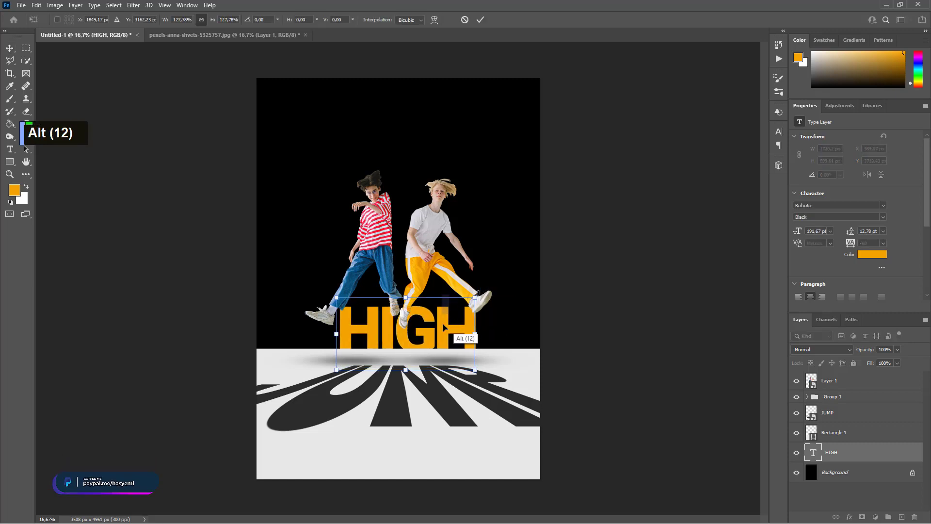
drag(444, 328, 433, 318)
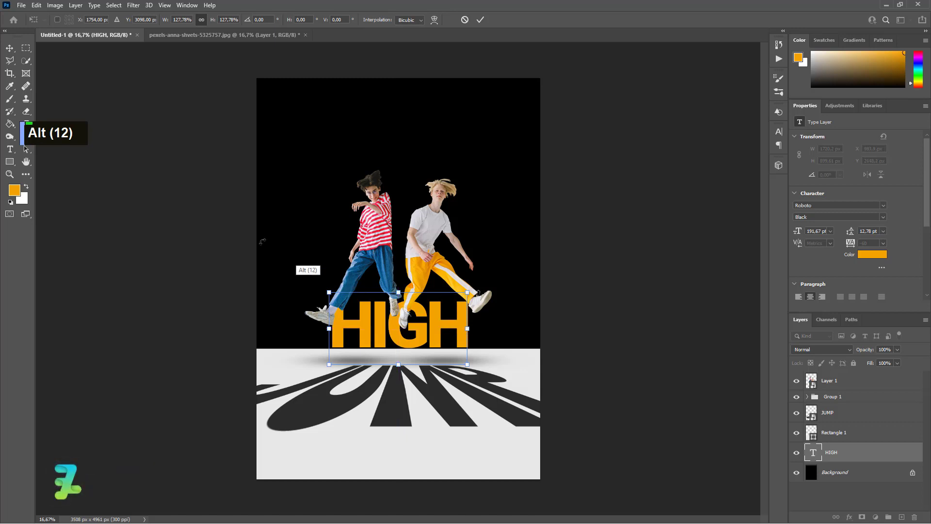
click(19, 51)
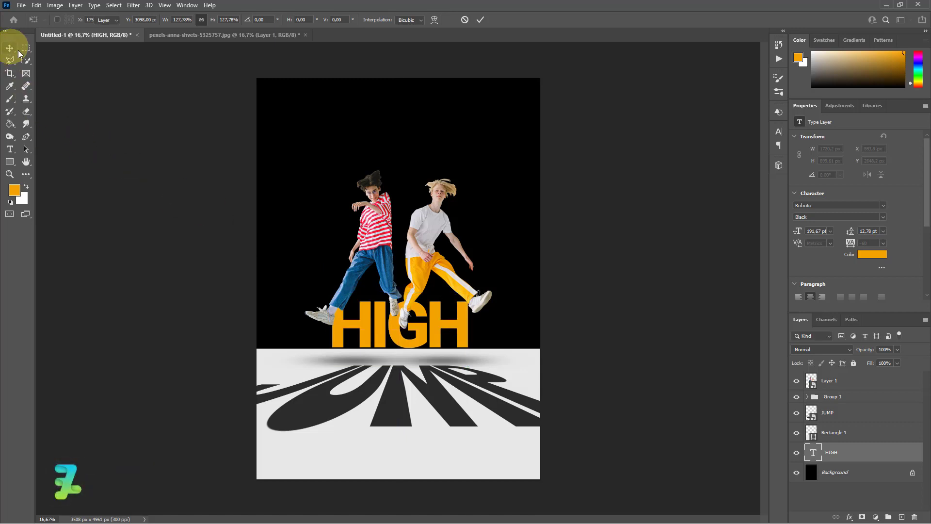
Step: Duplicate the HIGH text four times and stack the copies upward into an evenly spaced column of five
key(ctrl+j)
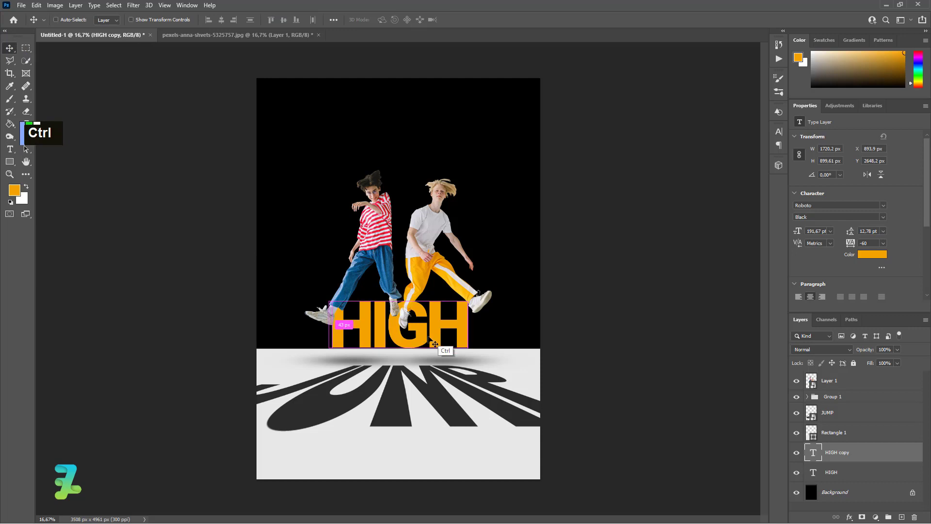
drag(435, 344, 397, 225)
key(ctrl+j)
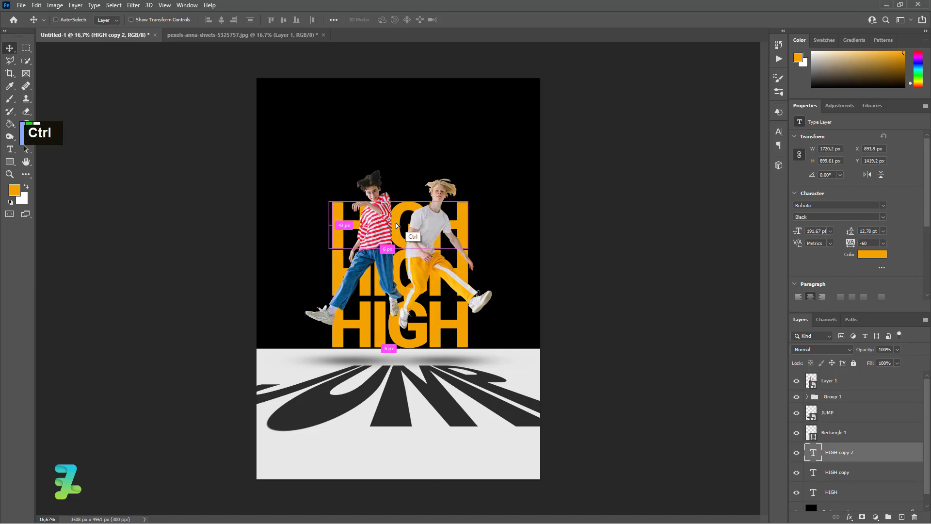
key(ctrl+j)
drag(397, 217, 397, 173)
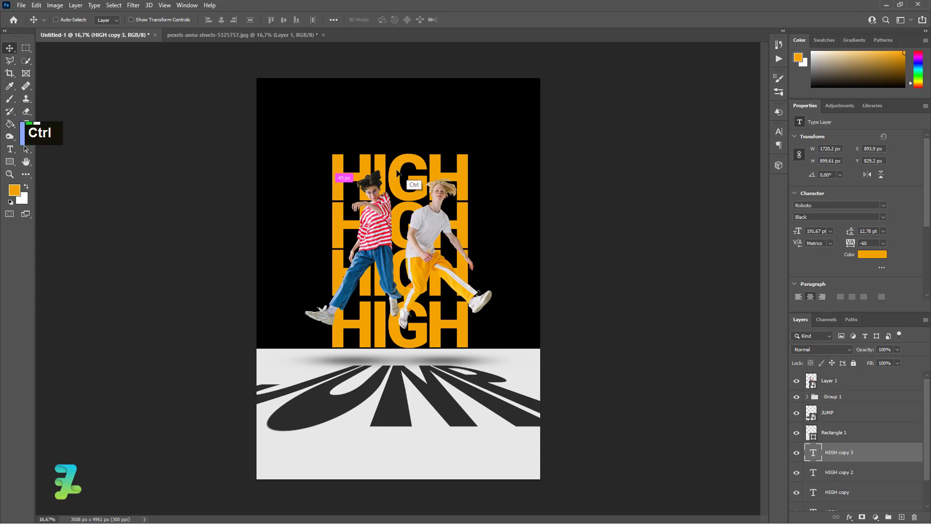
key(ctrl+j)
drag(397, 173, 395, 114)
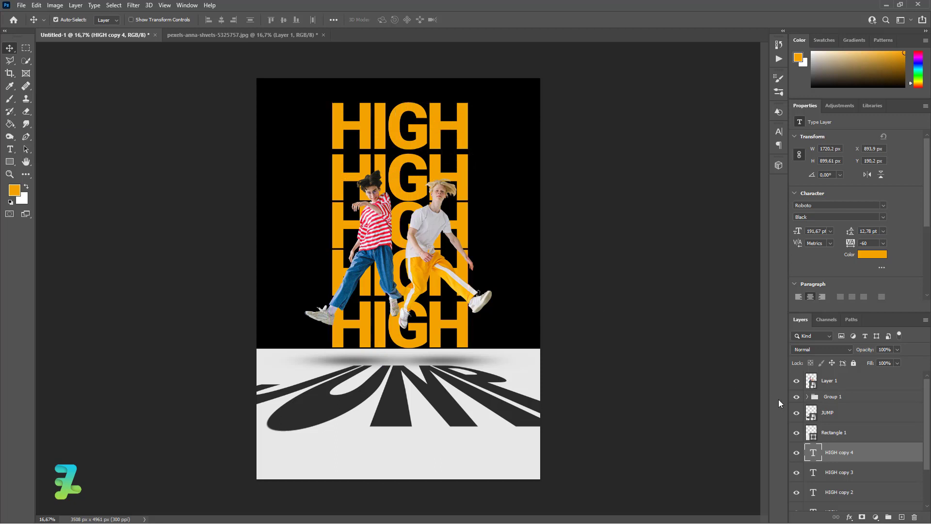
Step: Recolour the topmost HIGH text to light grey #d4d1cb and copy the colour code
double_click(814, 454)
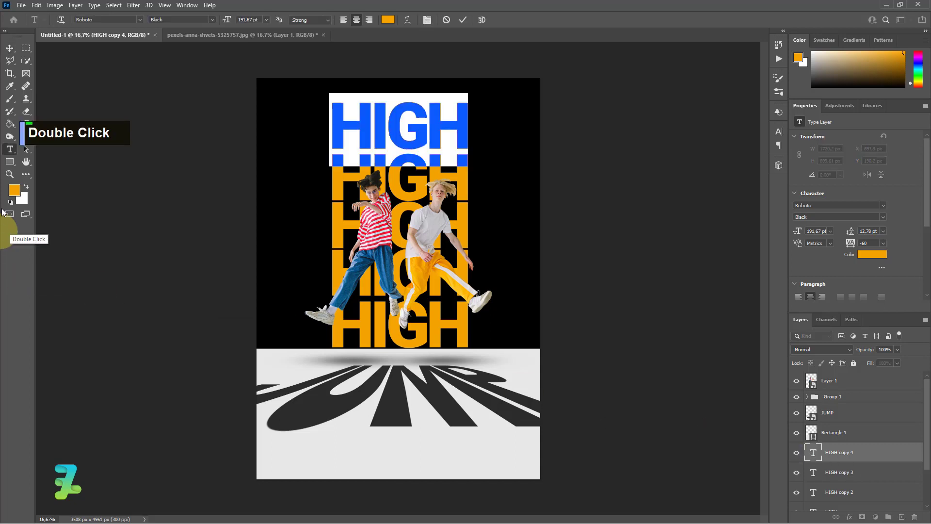
double_click(14, 190)
drag(607, 187, 606, 150)
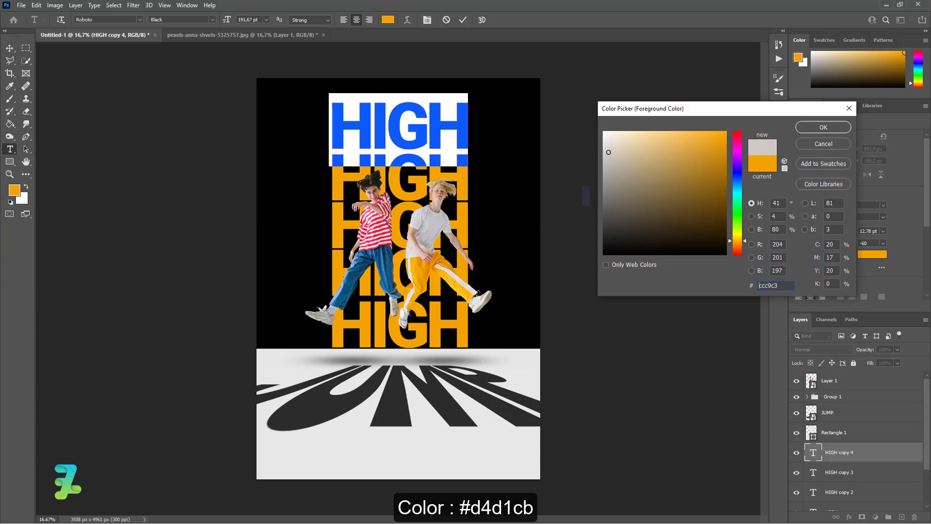
double_click(776, 286)
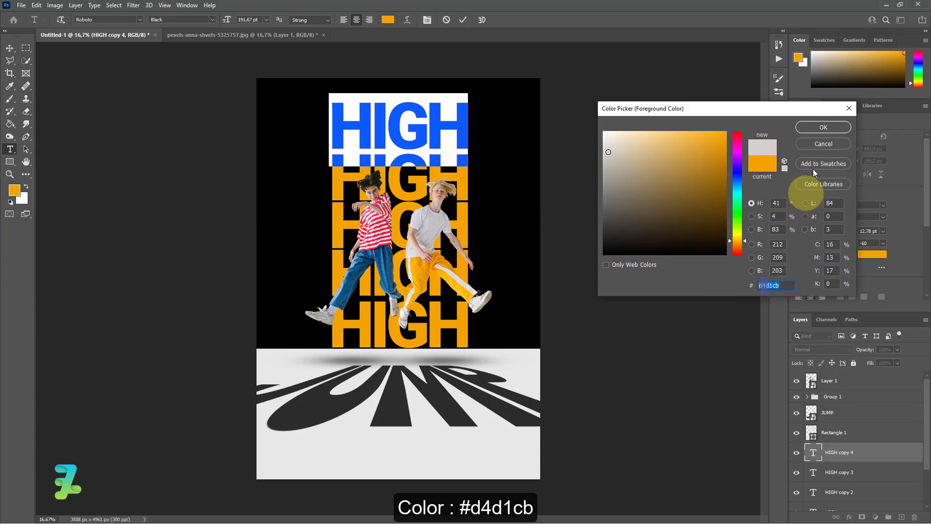
key(ctrl+c)
click(823, 127)
click(870, 425)
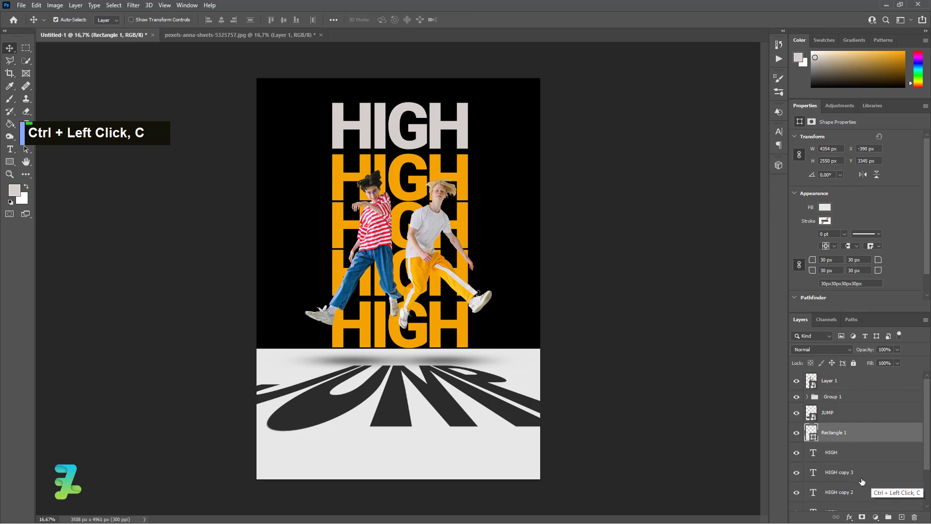
Step: Recolour the middle and lowest HIGH texts of the column to light grey #d4d1cb
scroll(824, 475, down, 1)
double_click(813, 471)
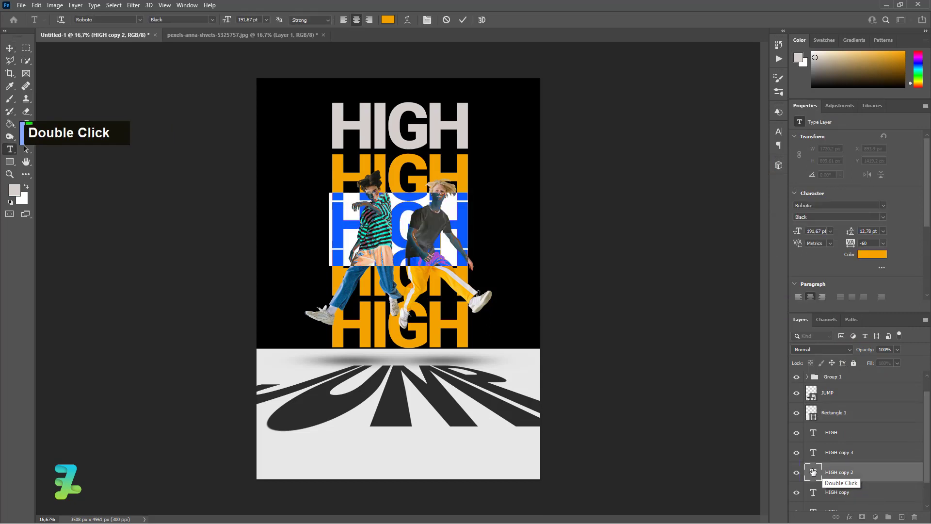
double_click(27, 187)
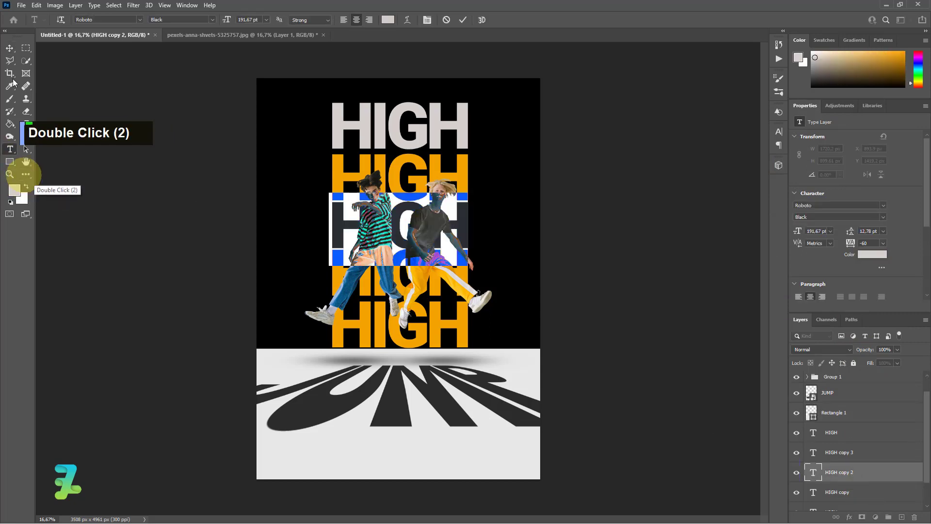
click(10, 48)
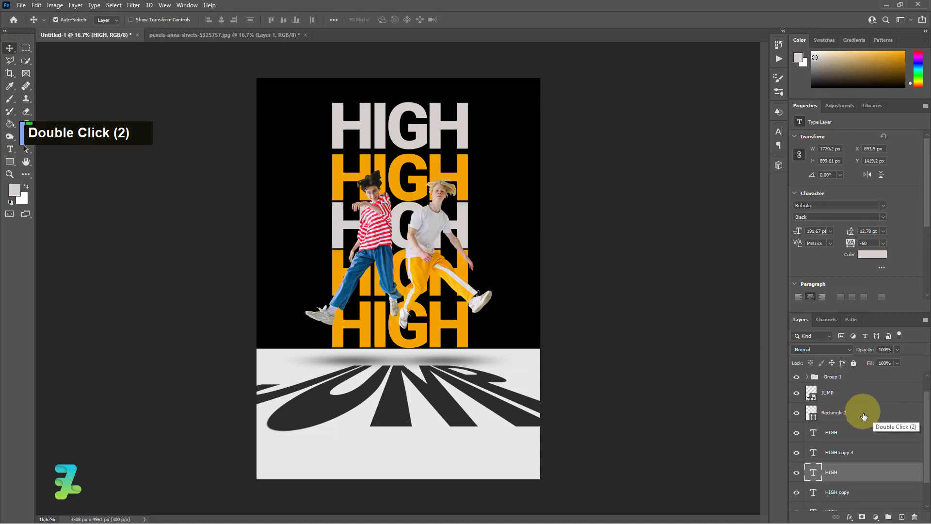
scroll(819, 480, down, 2)
double_click(817, 479)
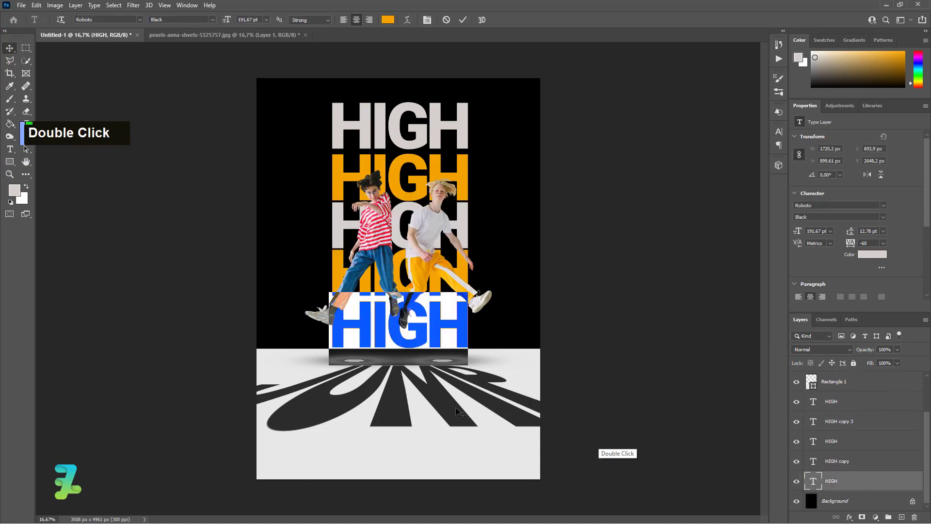
double_click(25, 189)
double_click(25, 187)
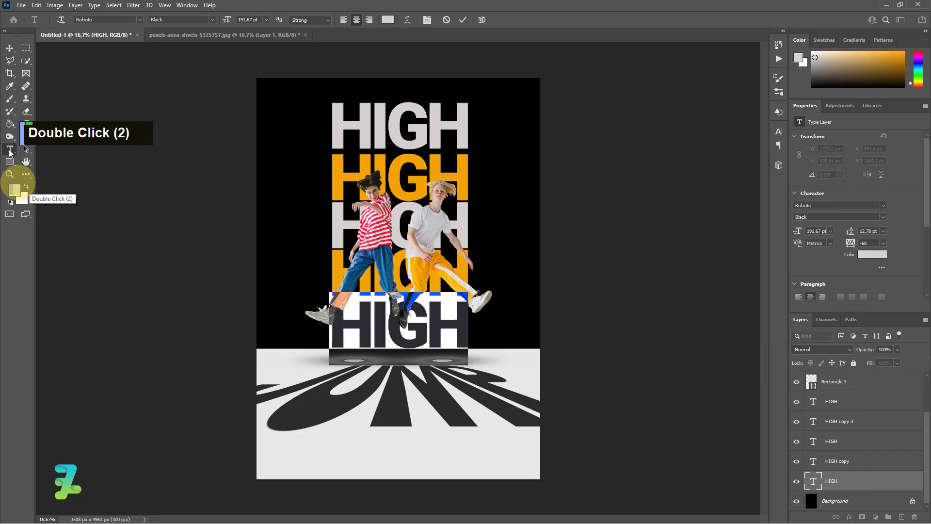
click(9, 49)
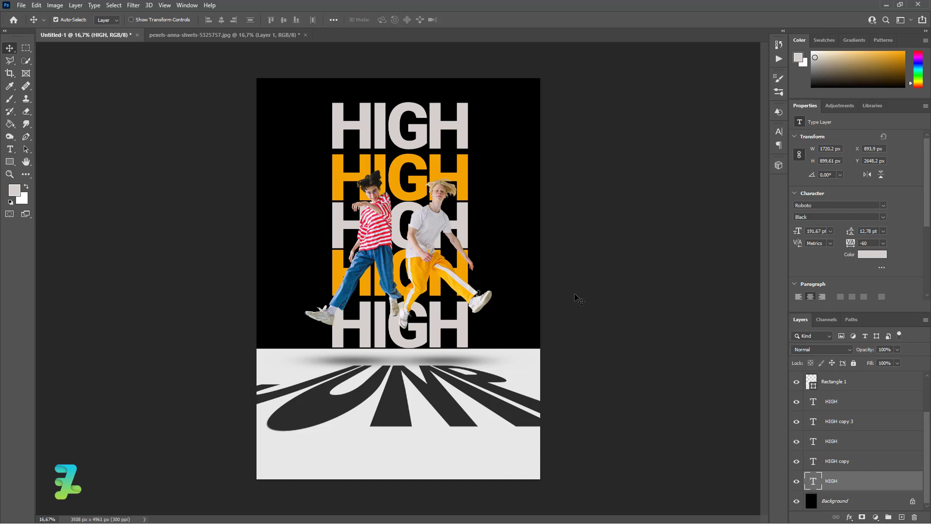
Step: Activate the Ellipse tool and group all five HIGH text layers together
scroll(579, 299, down, 1)
click(9, 162)
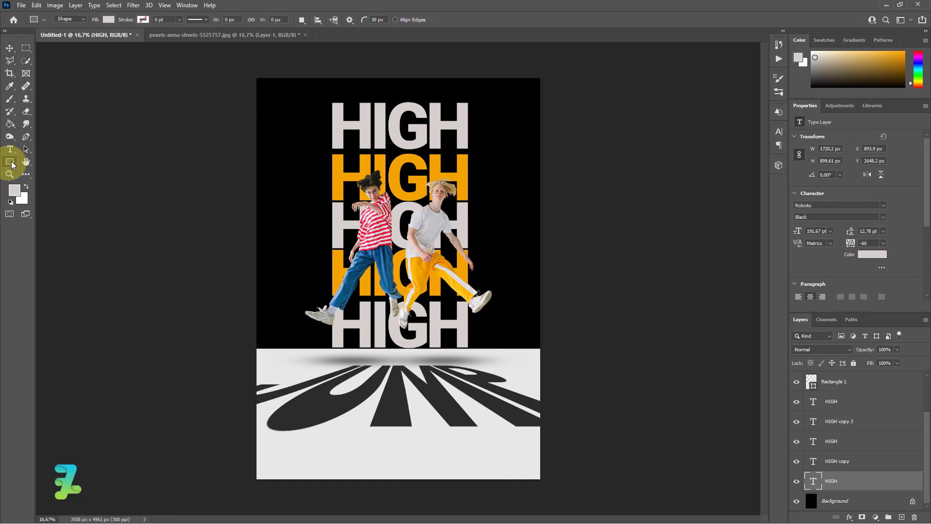
right_click(9, 162)
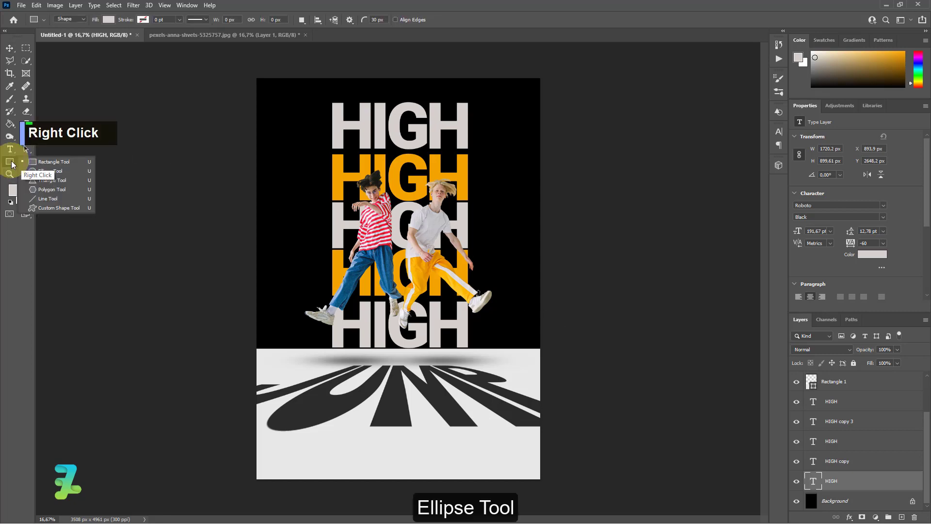
click(46, 171)
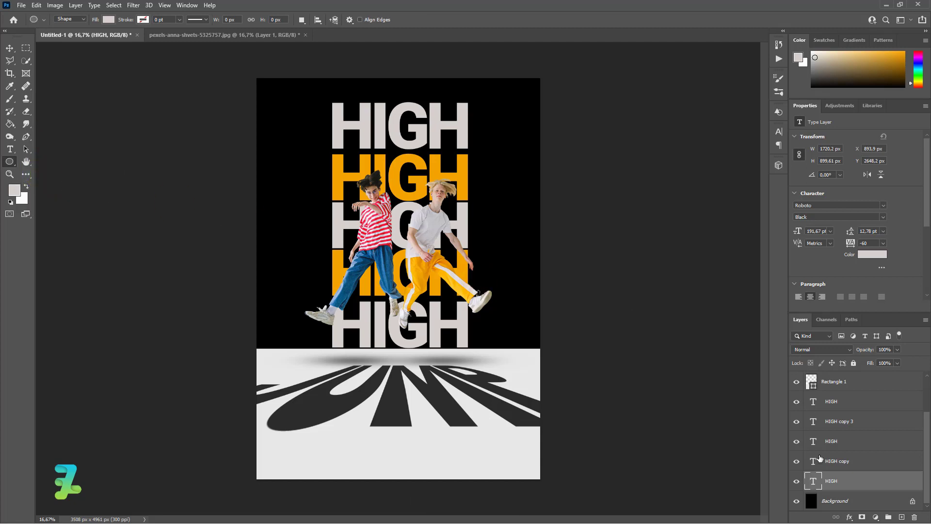
shift+click(864, 405)
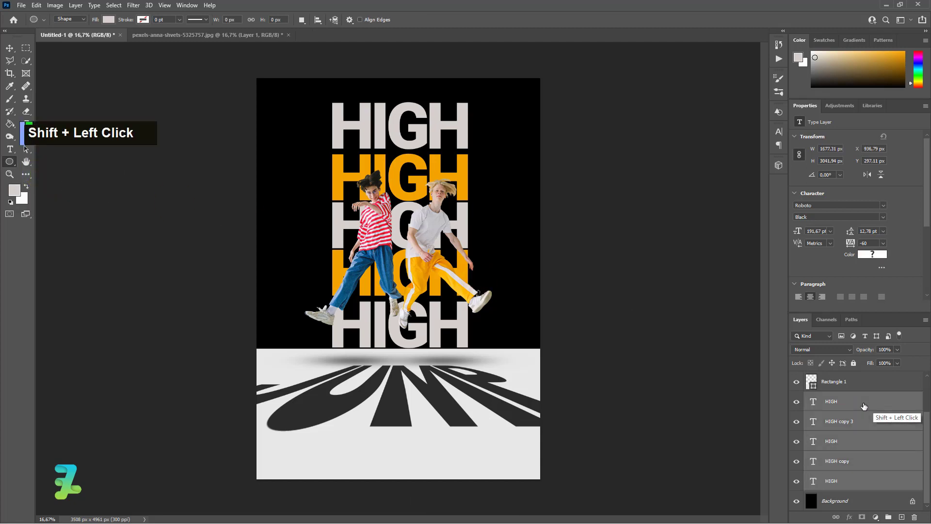
key(ctrl+g)
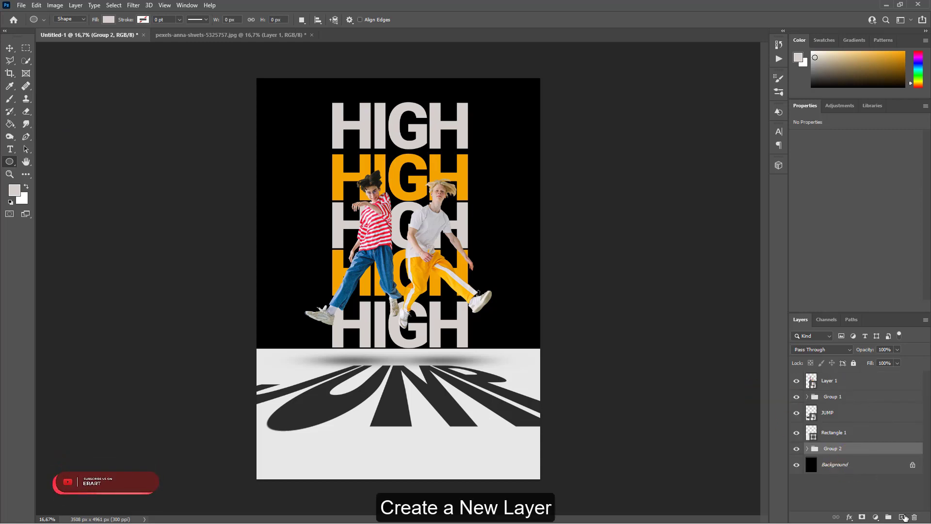
Step: Draw an orange #f4a600 circle about 2064 px wide above the HIGH group and place it behind the floor, partly beyond the poster's left edge
click(903, 517)
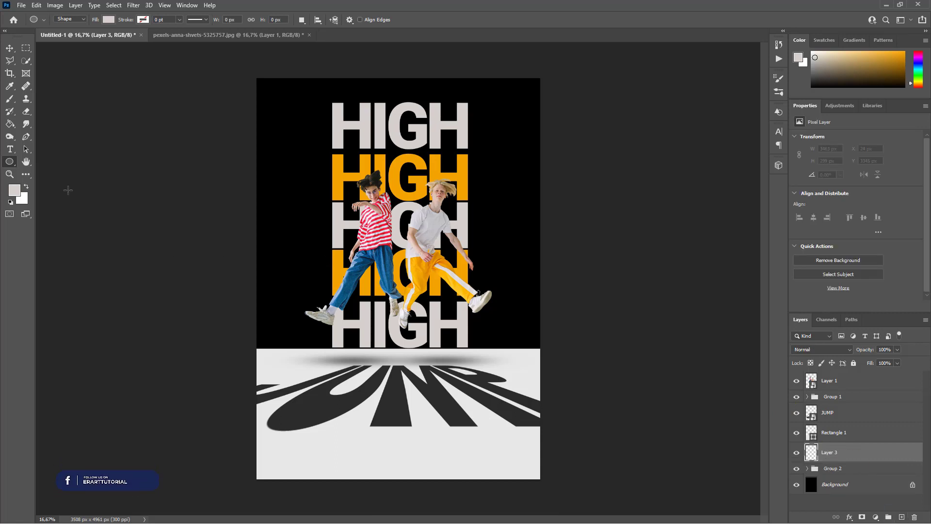
double_click(33, 20)
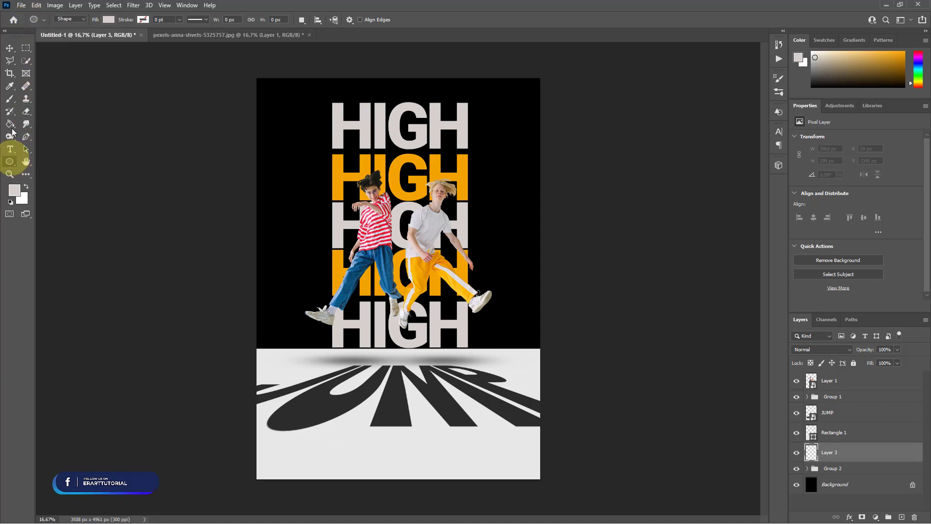
click(14, 190)
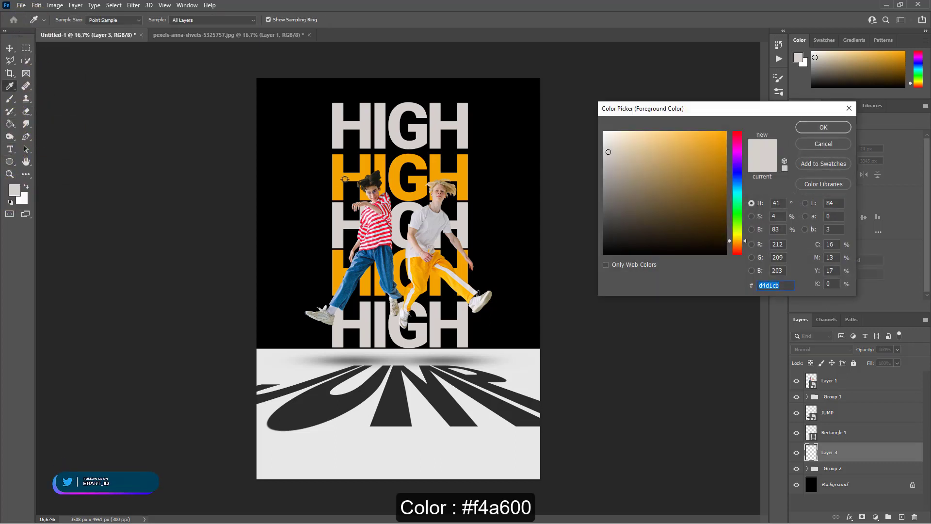
text(f4a600)
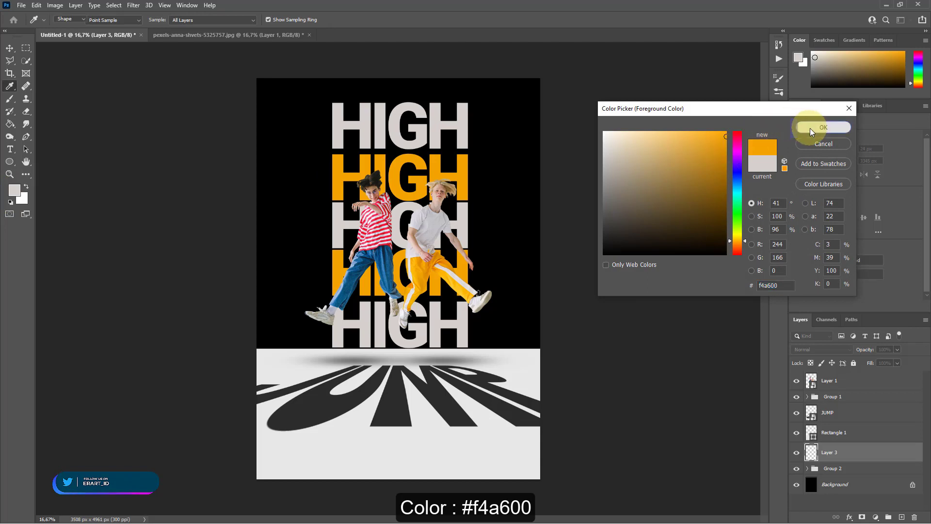
click(824, 127)
drag(591, 224, 400, 391)
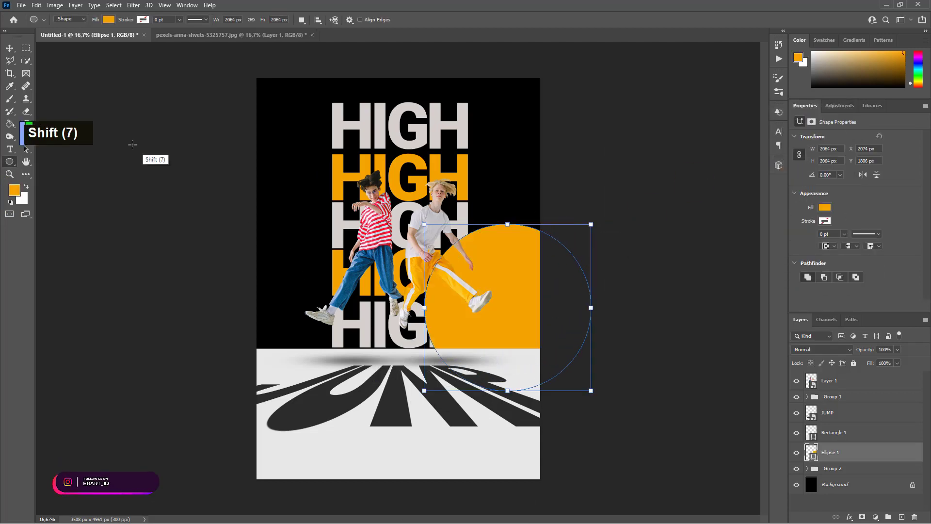
click(9, 47)
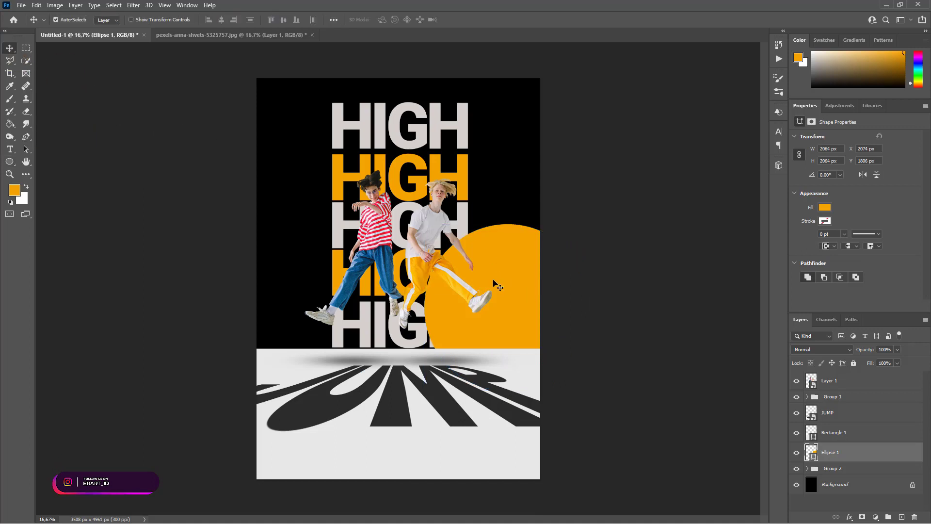
drag(466, 287, 279, 328)
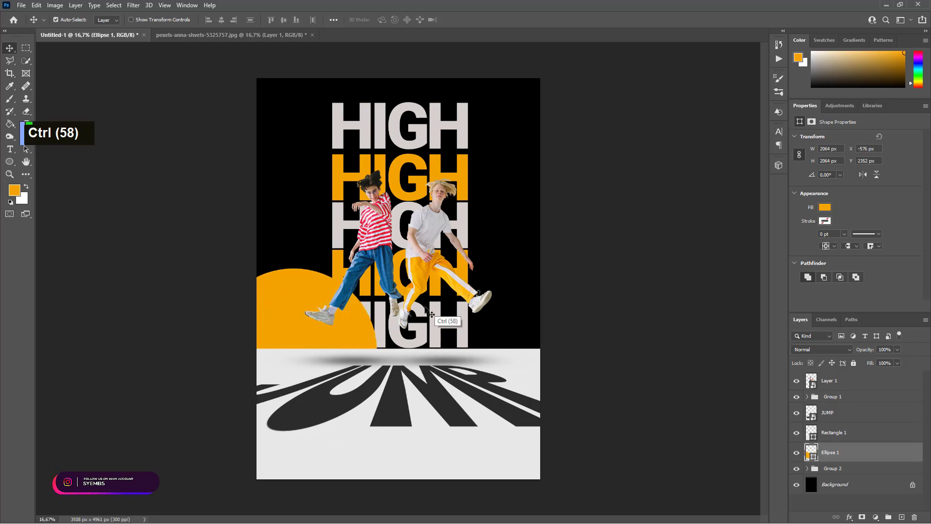
Step: Duplicate the orange circle, raise the copy's layer above Group 1, and place the copy over the poster's lower-left corner
key(ctrl+j)
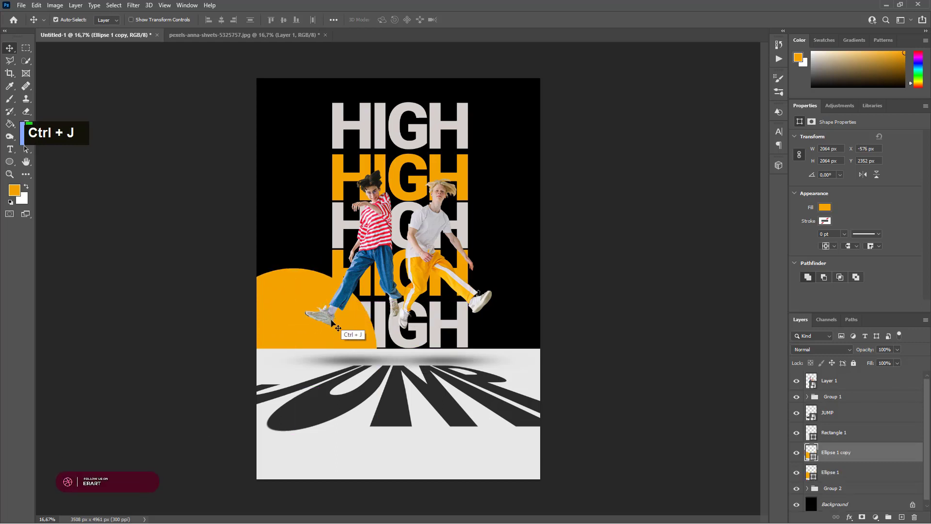
drag(342, 317, 358, 298)
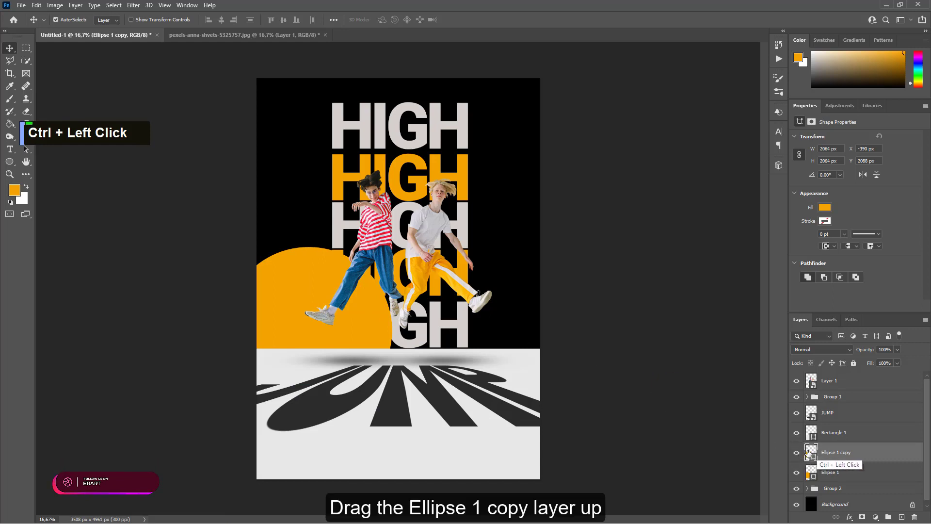
drag(824, 453, 820, 389)
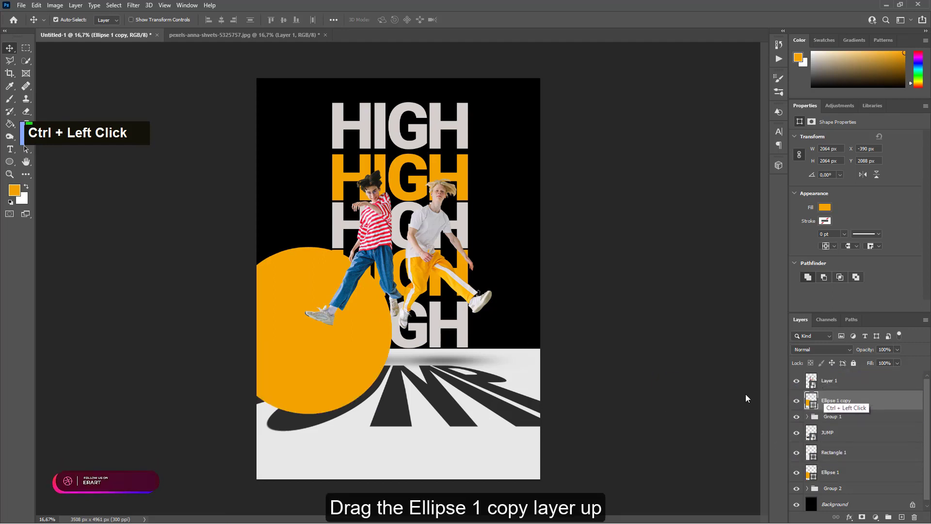
drag(335, 359, 547, 477)
drag(488, 417, 292, 444)
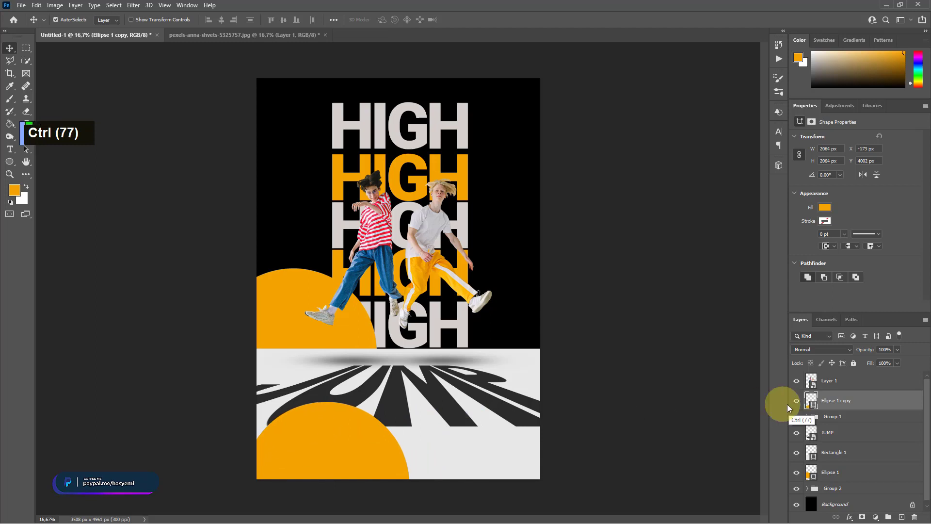
Step: Recolour the circle in the poster's lower-left corner to near-black #111111
double_click(811, 400)
click(497, 243)
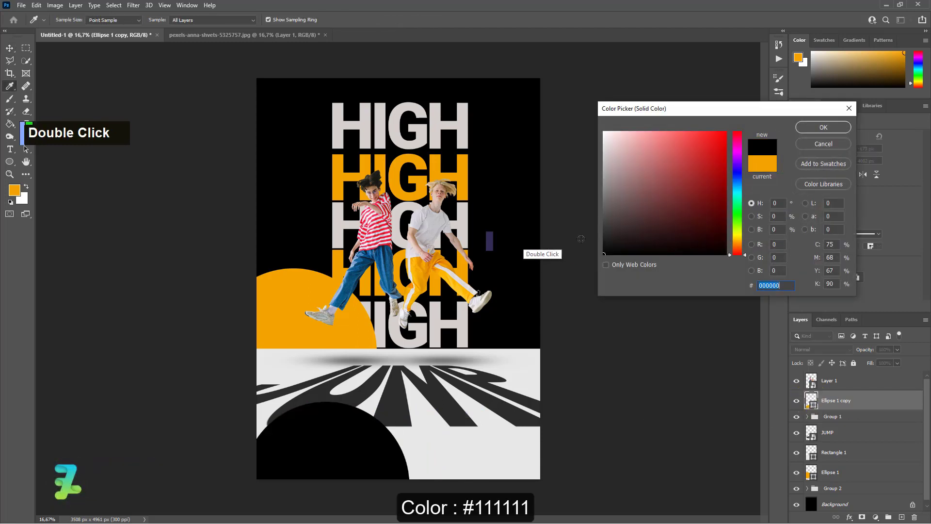
drag(605, 246, 597, 248)
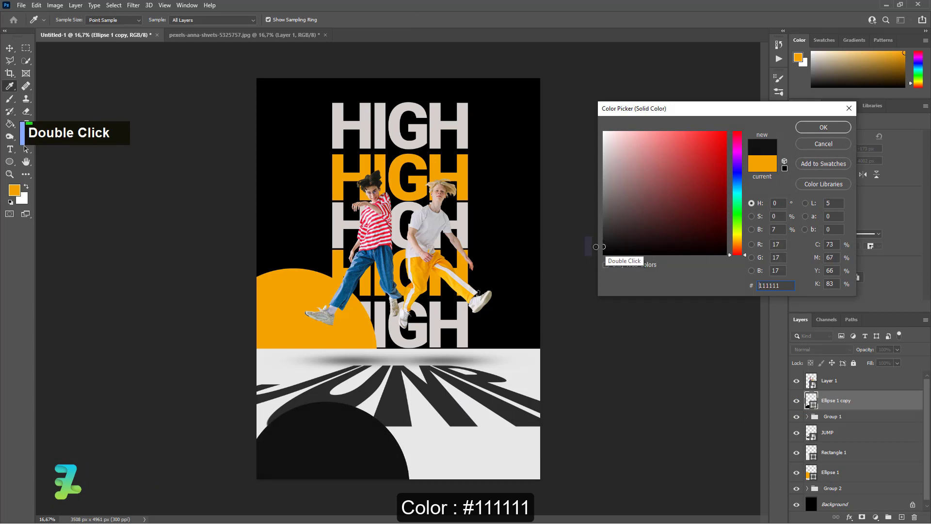
click(824, 127)
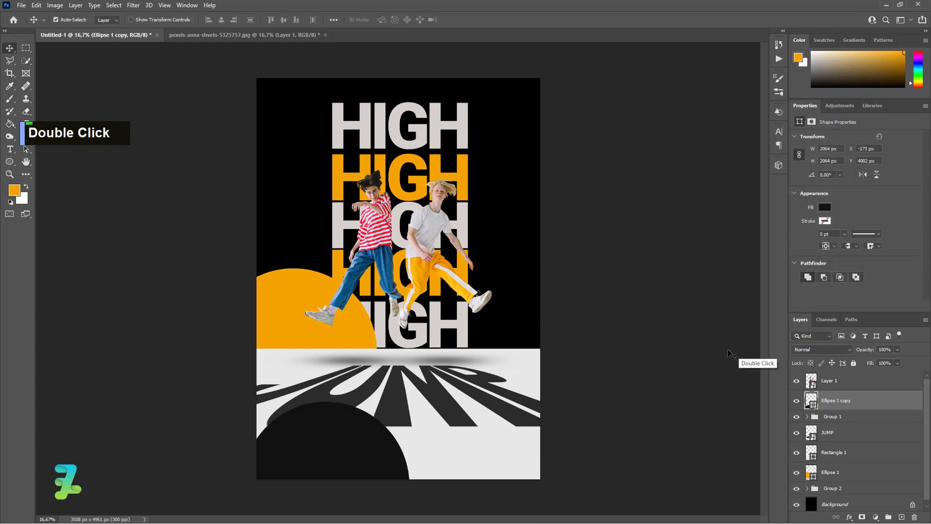
Step: Shift the near-black circle left to about X -280 px, and move the JUMP text up to the floor's upper edge
click(8, 48)
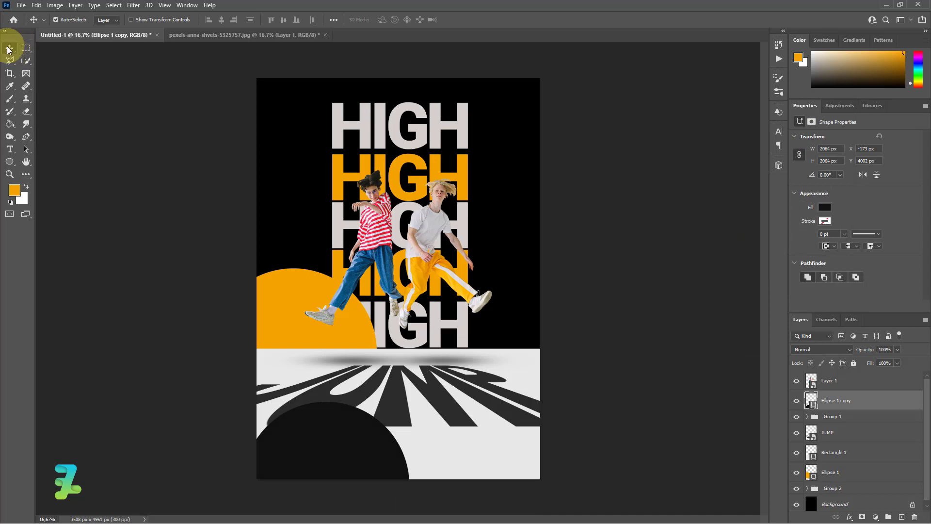
drag(332, 430, 324, 430)
drag(463, 388, 463, 370)
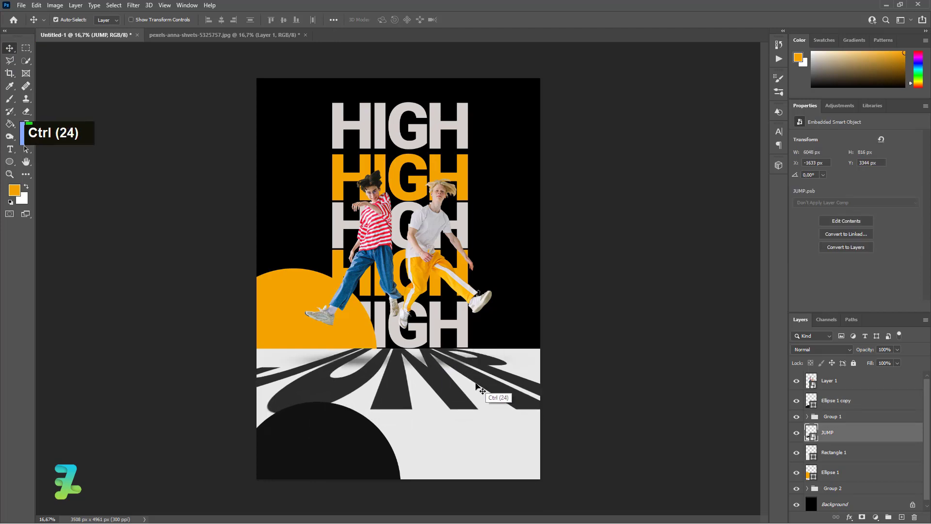
ctrl+click(322, 431)
key(ctrl+z)
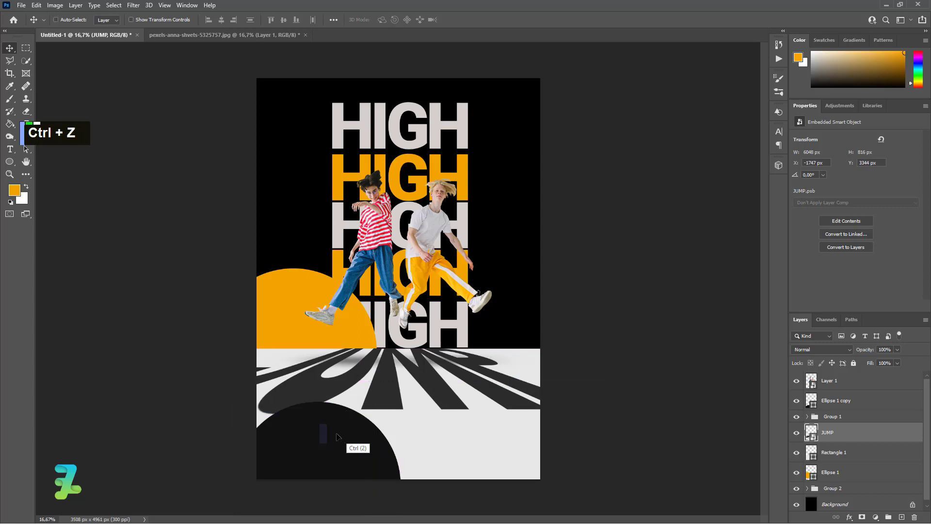
drag(418, 388, 418, 370)
click(646, 348)
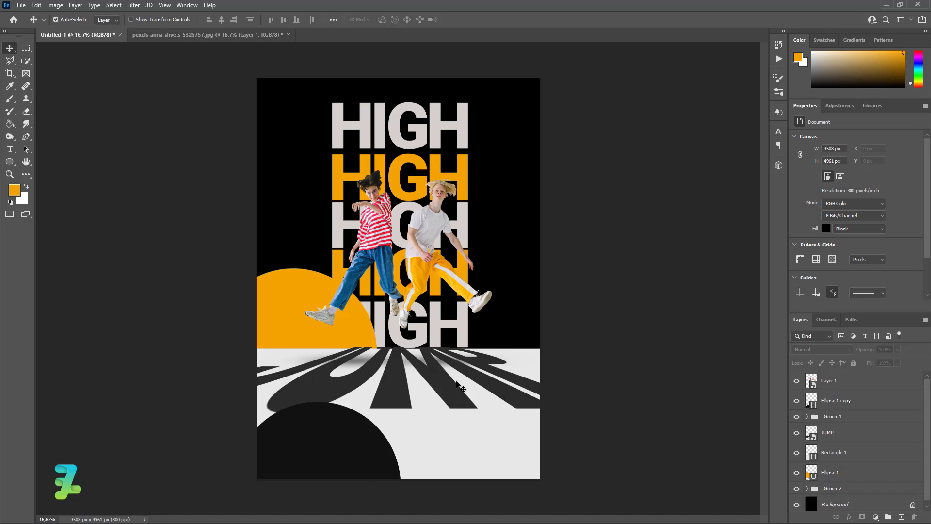
Step: Nudge the JUMP text slightly down to Y 3343 px to align it with the floor's upper edge
click(432, 378)
key(Down)
key(Down)
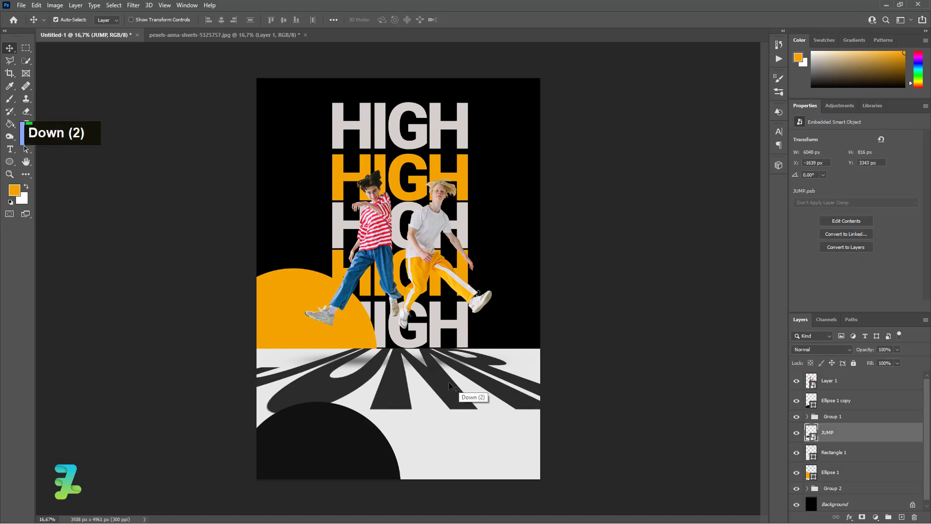
click(595, 348)
Step: Move the near-black circle about 269 px left and 246 px up
click(325, 425)
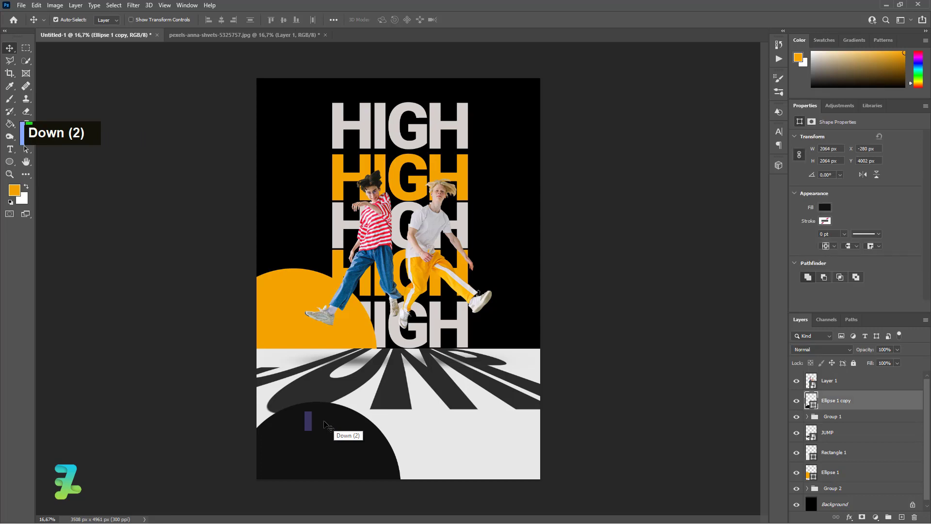
key(ctrl)
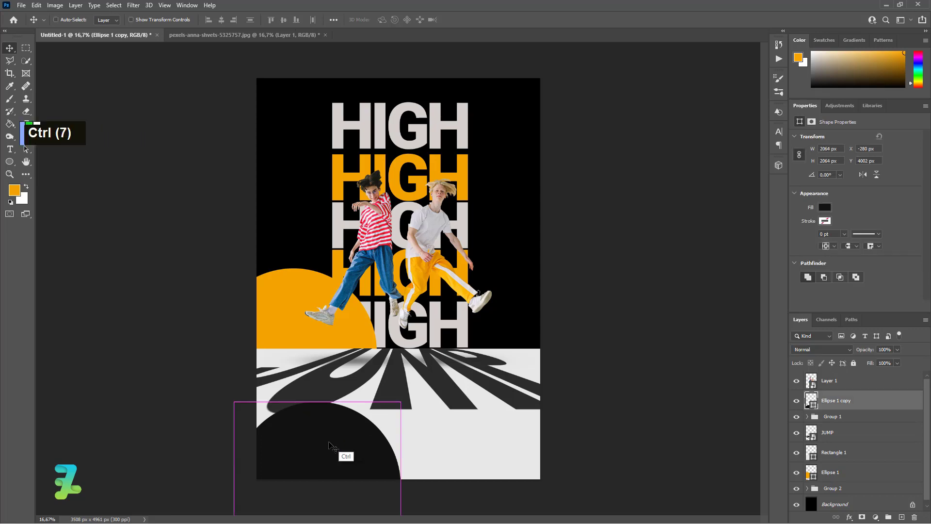
drag(330, 445, 307, 426)
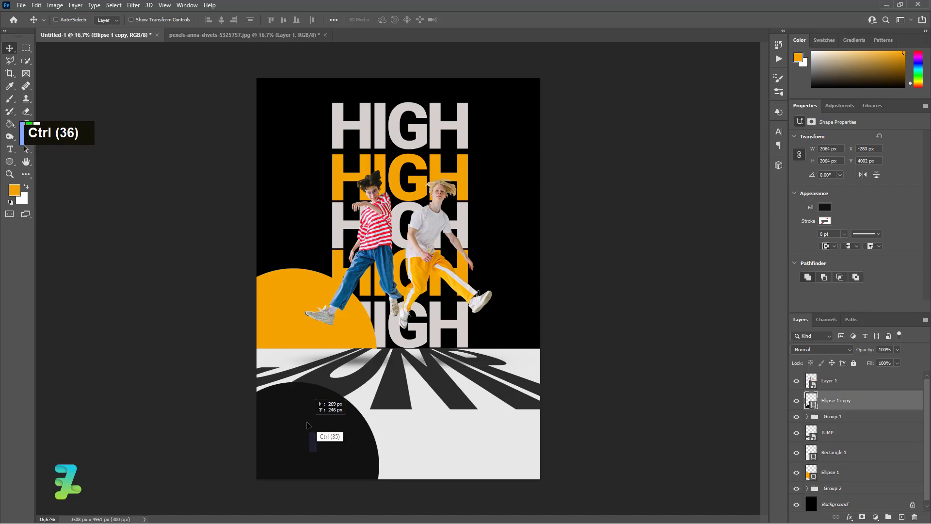
Step: Duplicate the orange circle and move the copy about 2794 px right and 3209 px up, over the poster's upper-right corner
ctrl+click(295, 323)
key(ctrl+j)
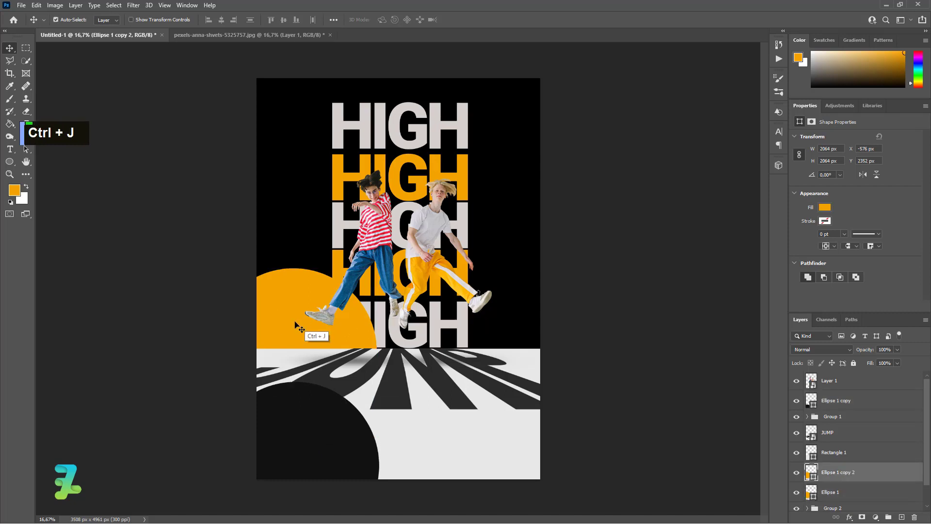
drag(296, 324, 519, 61)
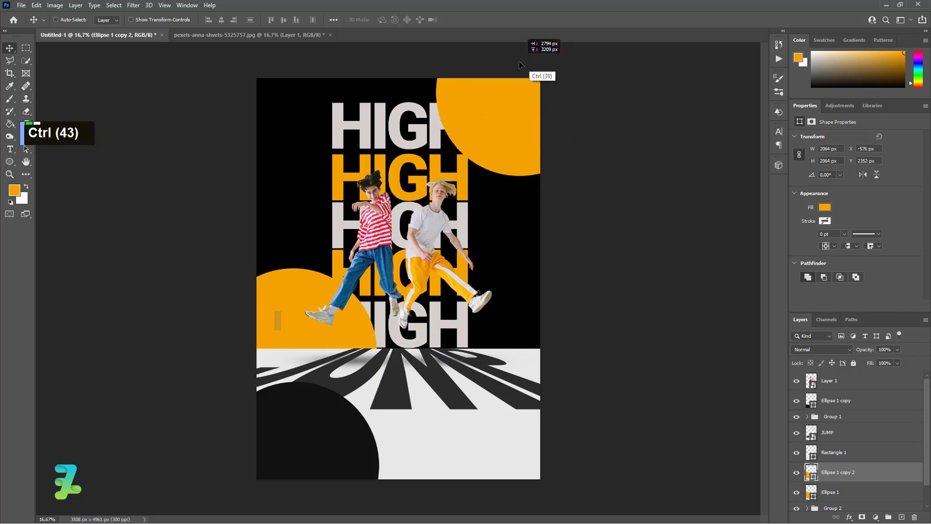
Step: Place the duplicated orange circle at X 2164 px, Y -827 px, over the poster's upper-right corner
drag(520, 61, 515, 64)
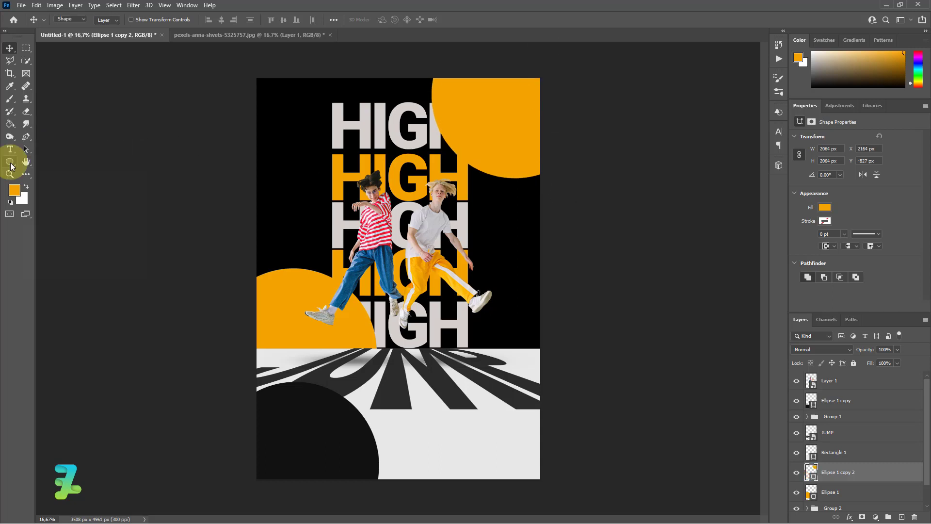
Step: On a new layer, draw a narrow vertical orange rectangle about 139 × 2365 px just left of the stacked HIGH text
right_click(10, 162)
click(37, 162)
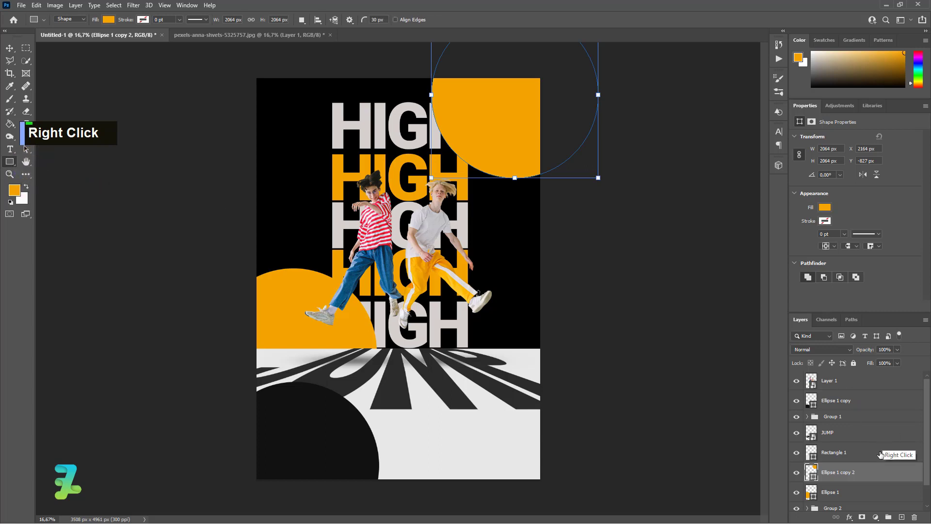
click(902, 516)
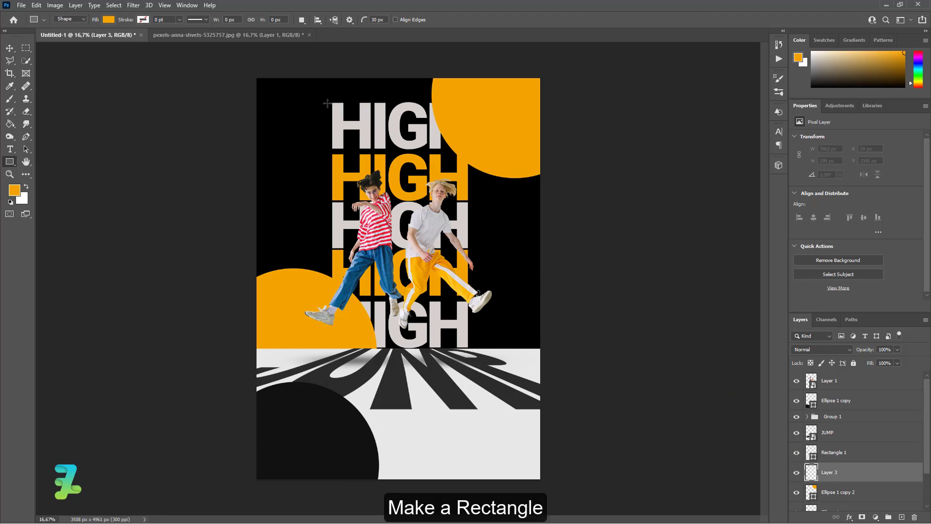
drag(327, 103, 309, 252)
drag(312, 267, 317, 294)
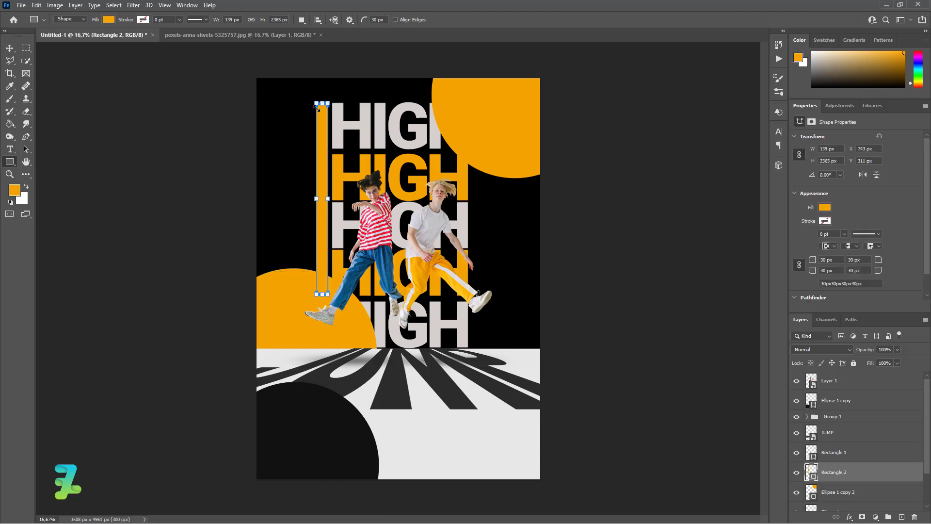
Step: Set all corner radii of the orange vertical bar to 0 px and shift it up to Y 305 px
click(813, 261)
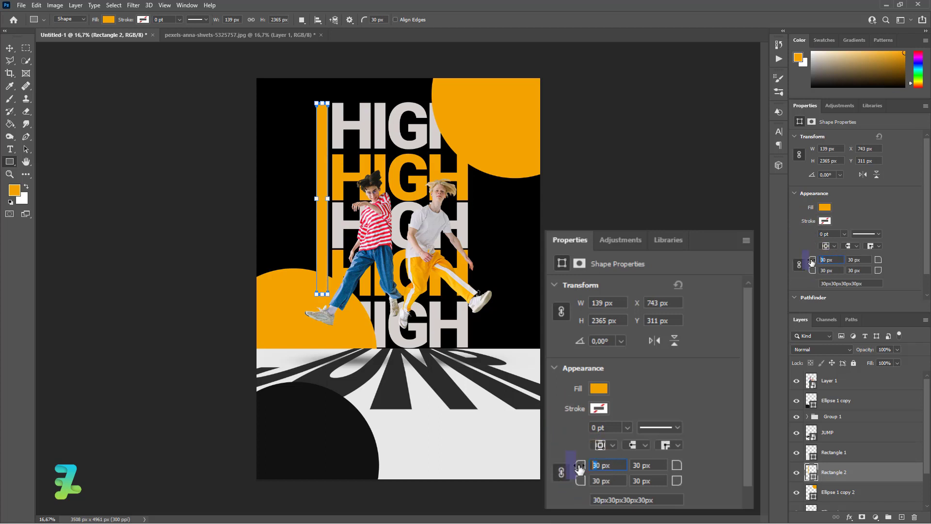
key(Return)
key(BackSpace)
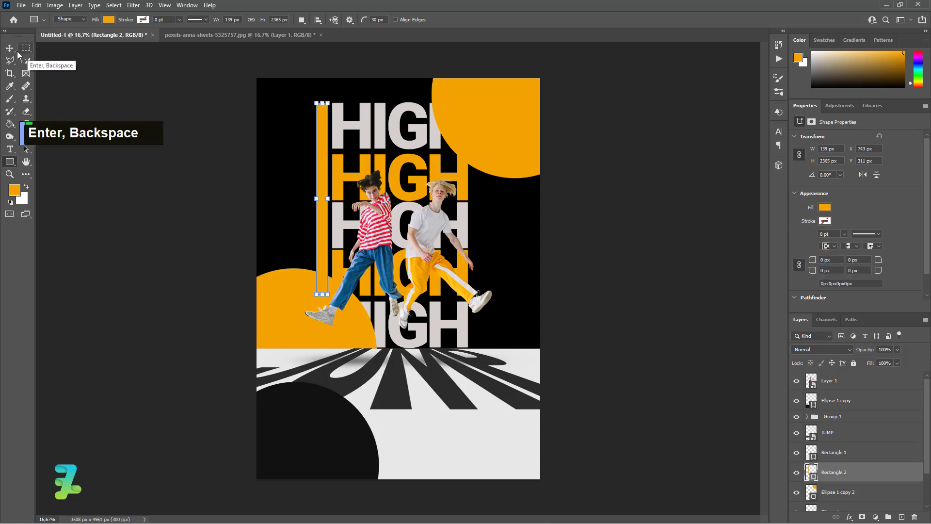
click(11, 51)
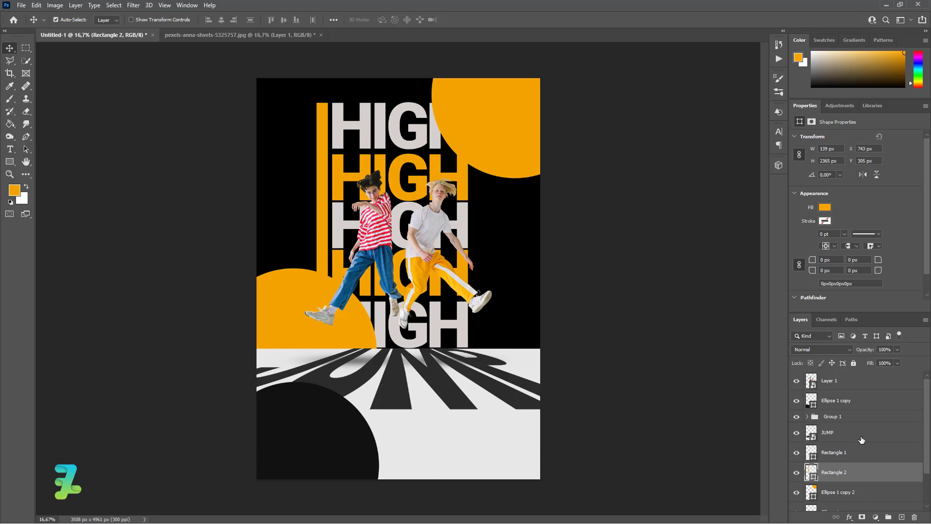
Step: Mask the orange bar with a rectangular selection so only its lower part shows
click(26, 48)
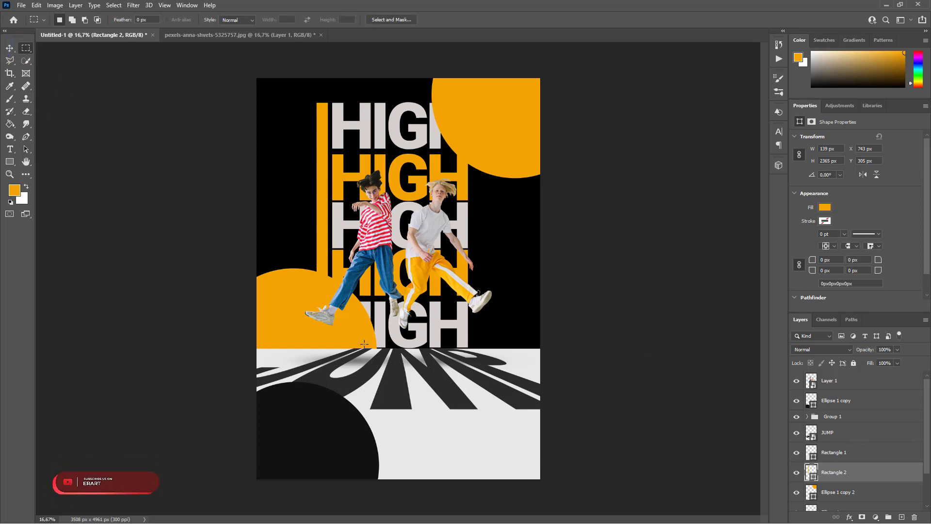
drag(370, 344, 275, 210)
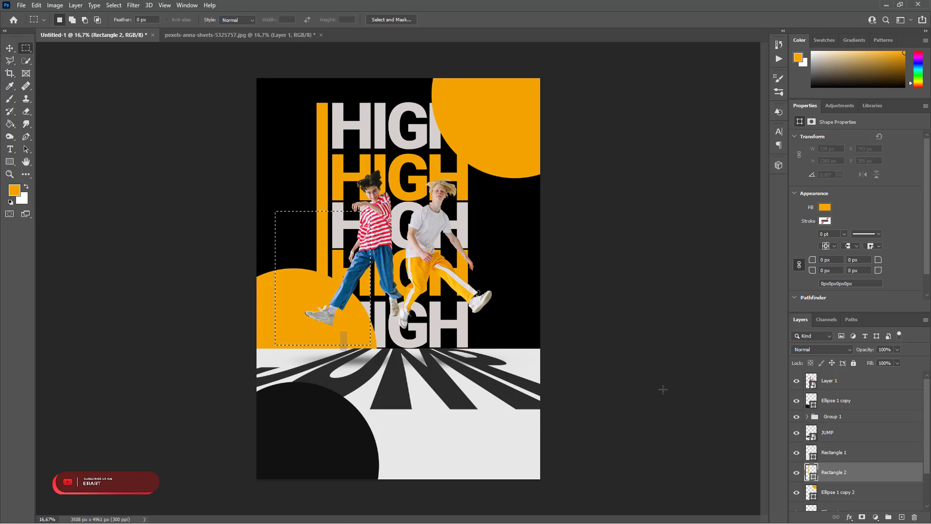
click(862, 517)
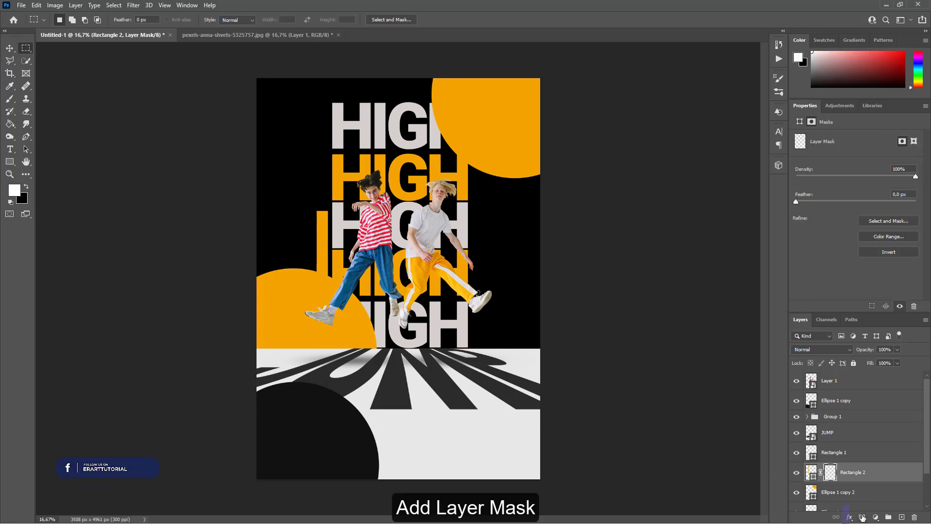
Step: Duplicate the masked orange bar and invert the copy's layer mask
click(810, 471)
key(ctrl+j)
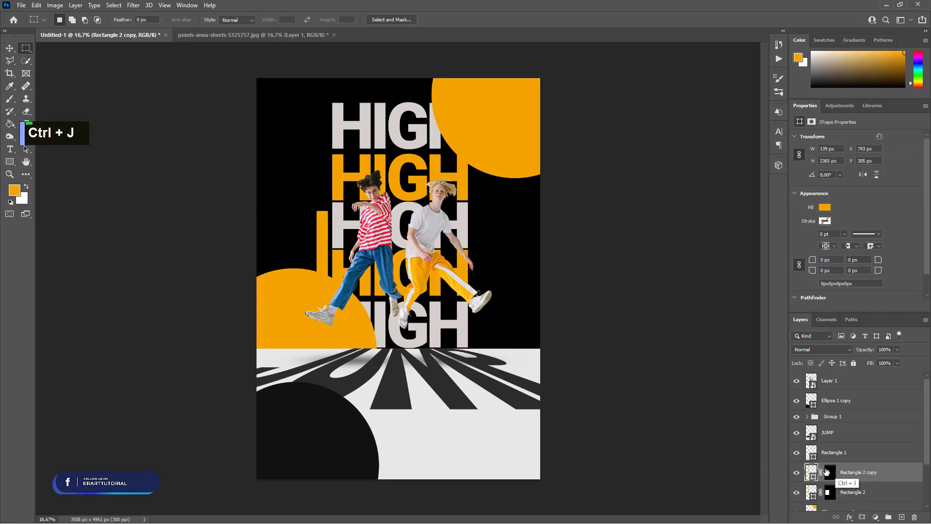
click(830, 473)
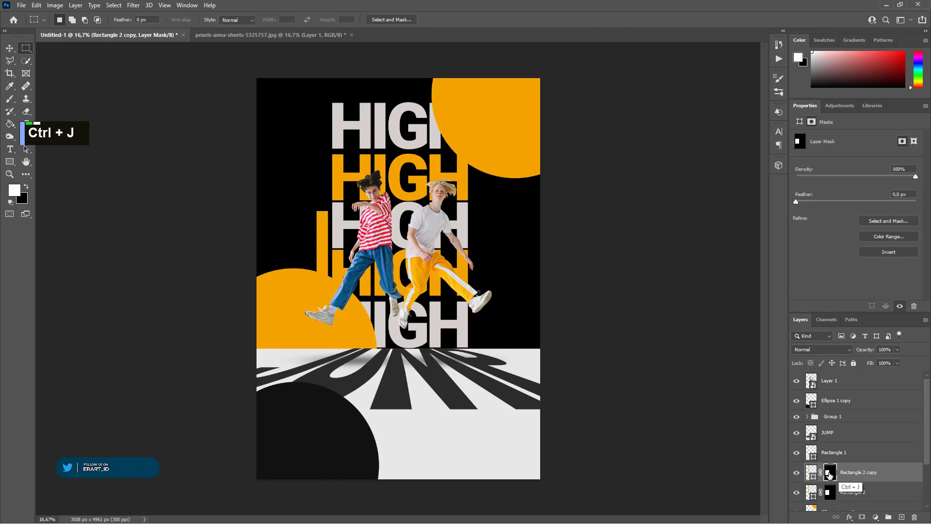
key(ctrl+i)
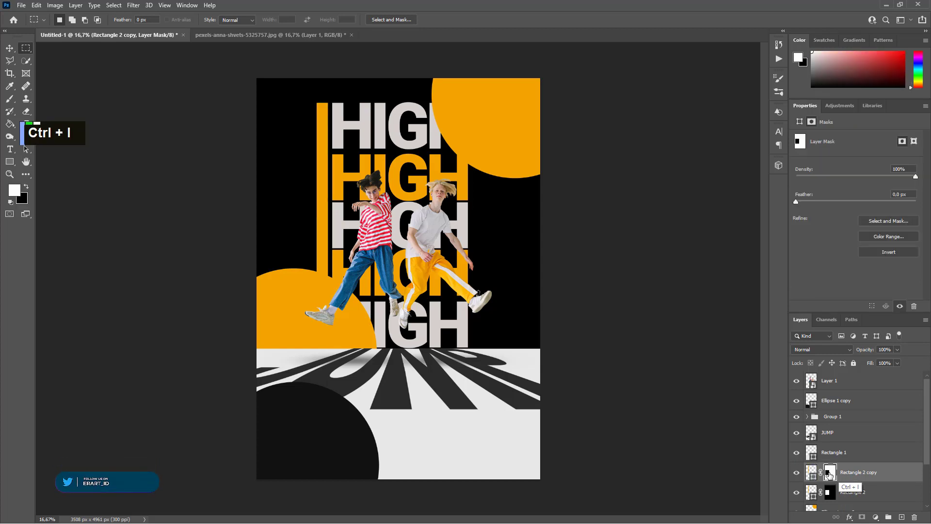
Step: Turn the bar copy into an outline with 0% fill and a 6 px inside stroke in #f4a600
click(898, 363)
drag(898, 374, 810, 374)
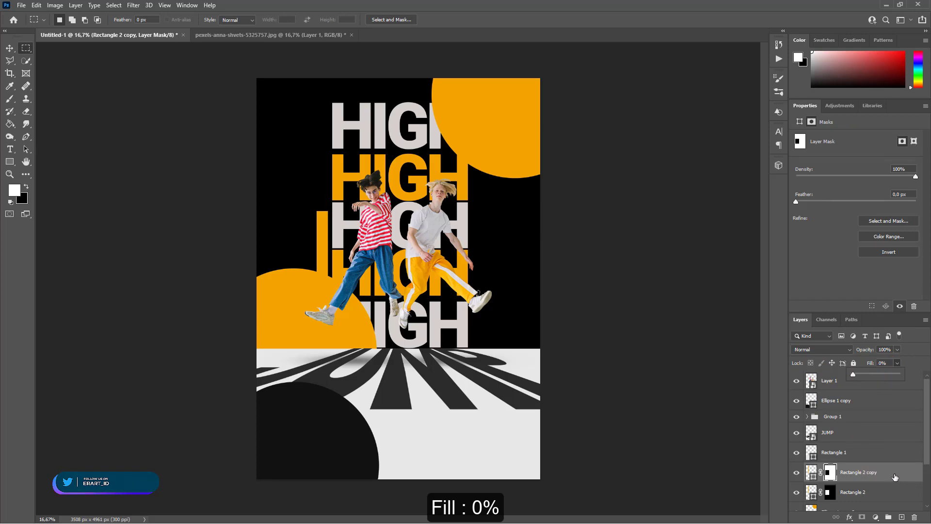
double_click(895, 476)
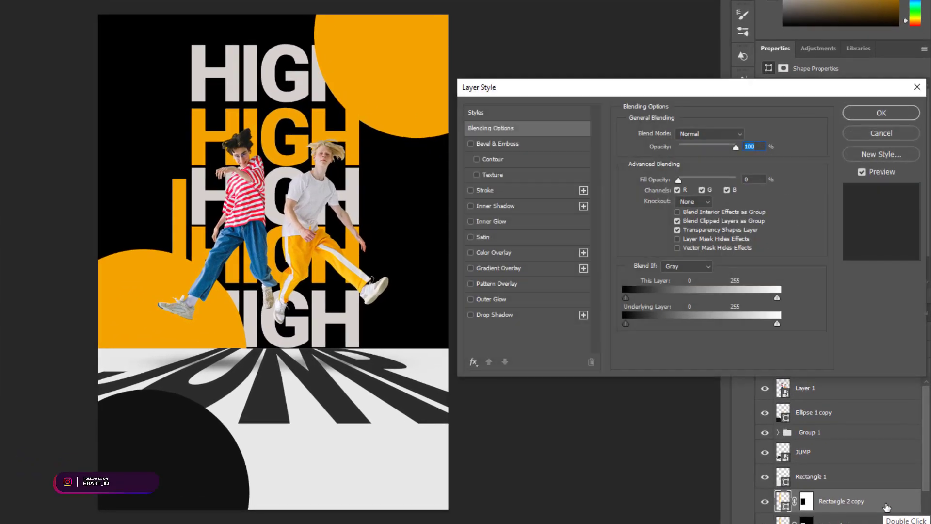
click(474, 192)
click(477, 192)
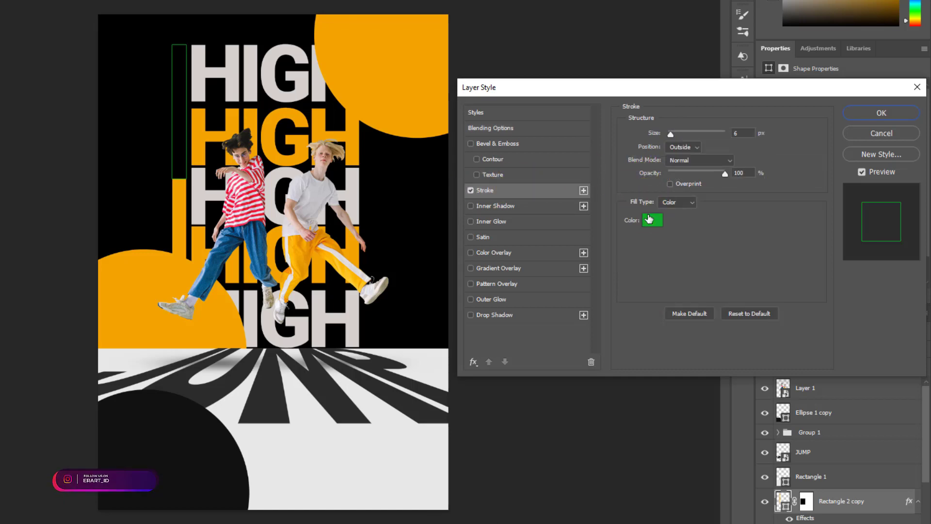
click(652, 219)
click(184, 194)
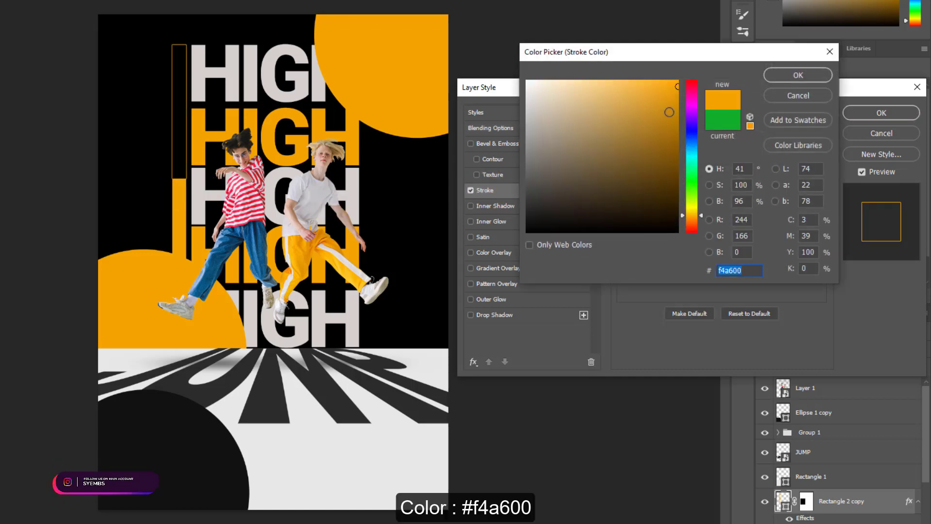
click(777, 78)
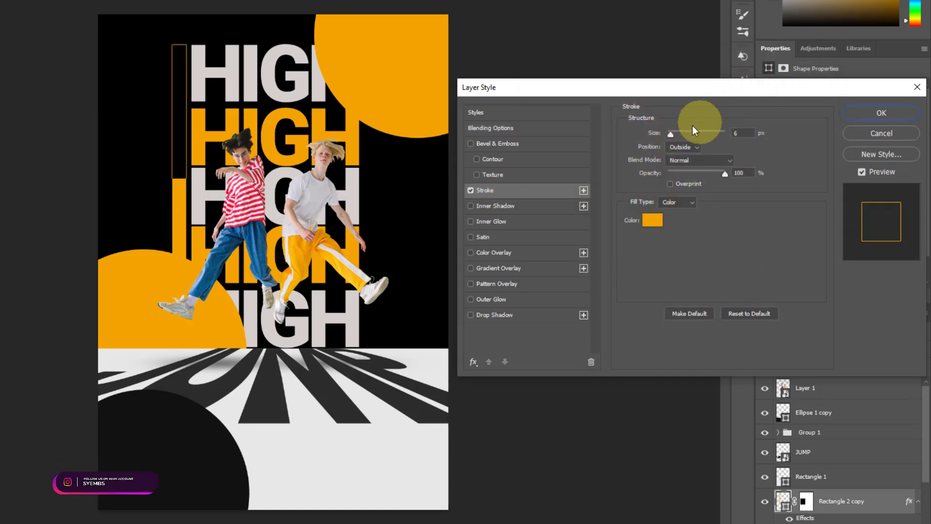
click(693, 147)
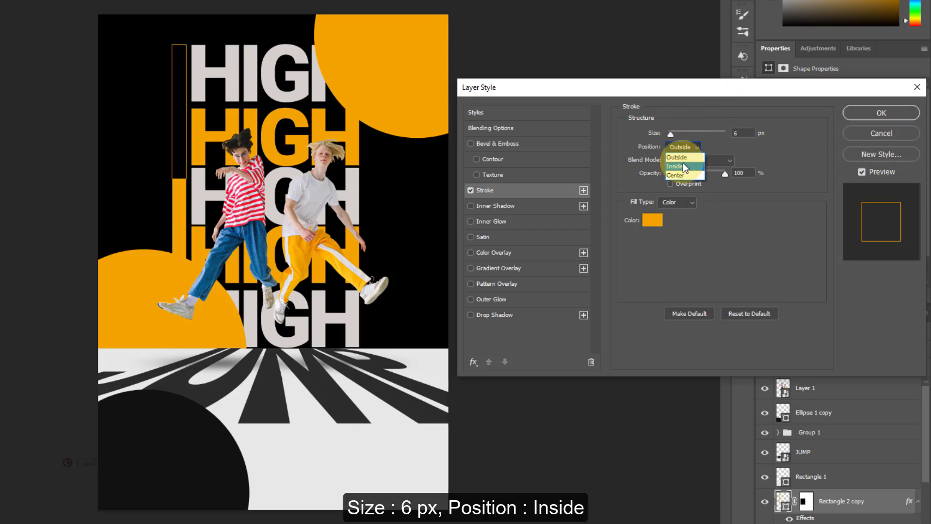
click(681, 162)
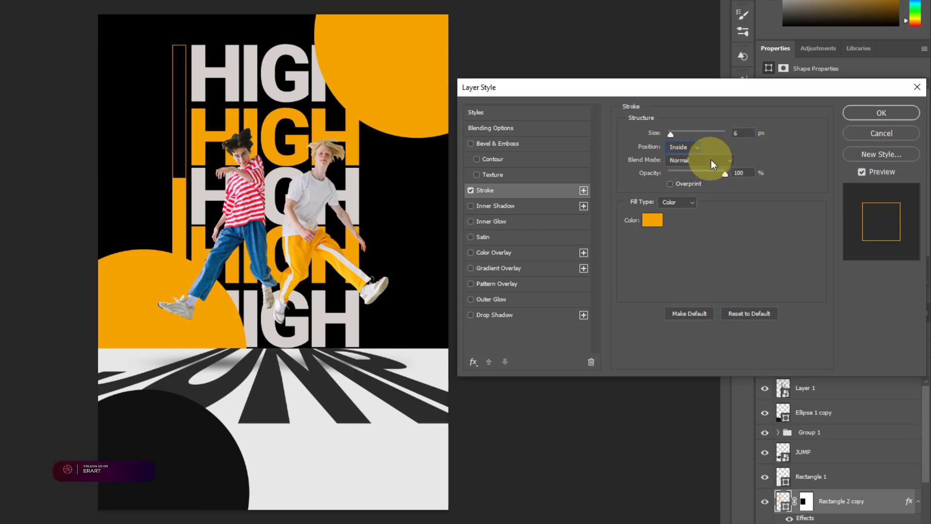
click(880, 115)
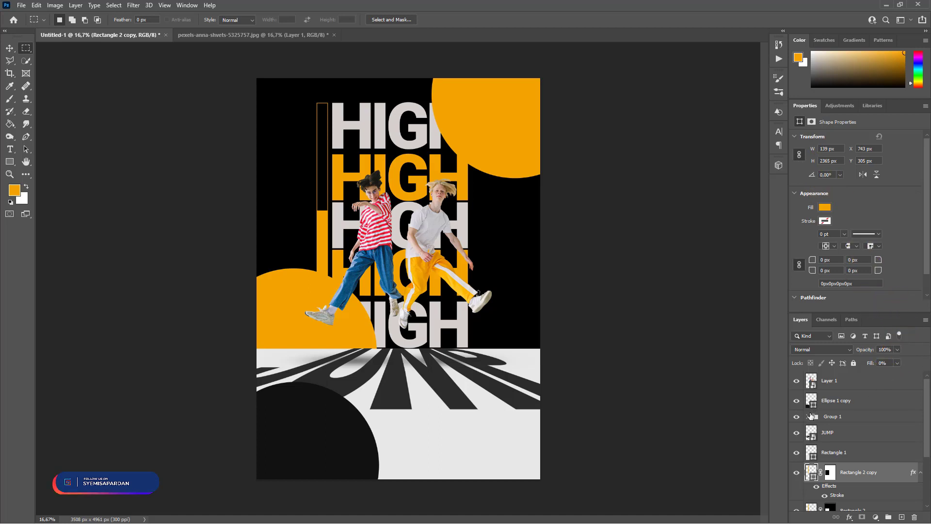
Step: Choose the Ellipse tool and create a new layer directly above the floor's Rectangle 1 layer
scroll(836, 430, down, 1)
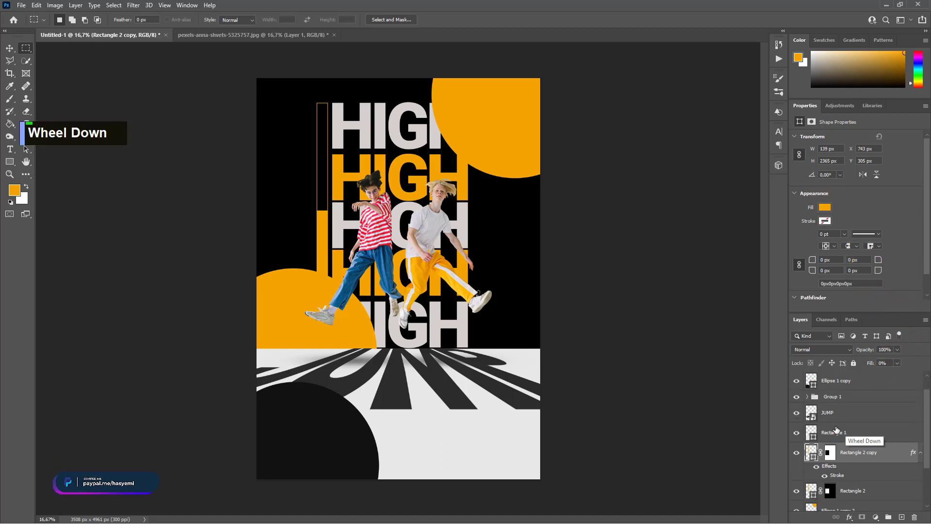
scroll(836, 430, down, 1)
scroll(836, 430, up, 2)
scroll(836, 429, down, 1)
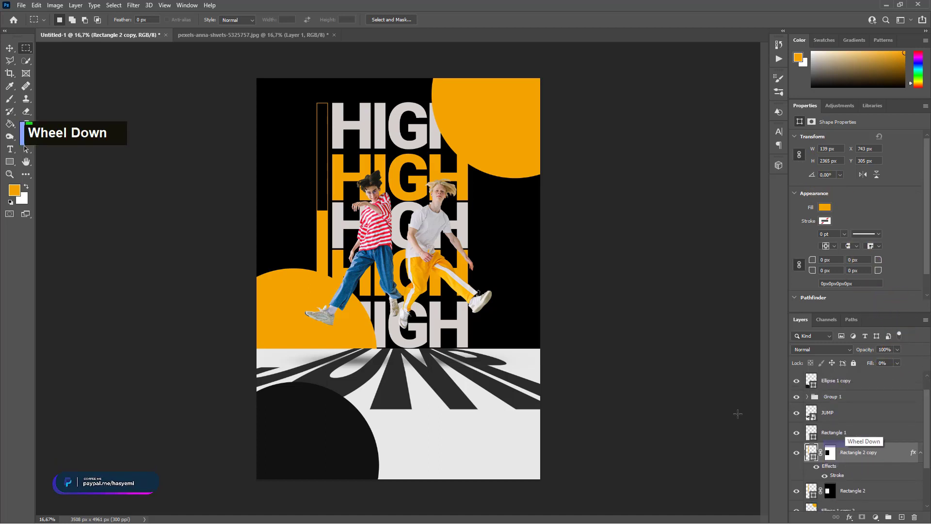
click(11, 165)
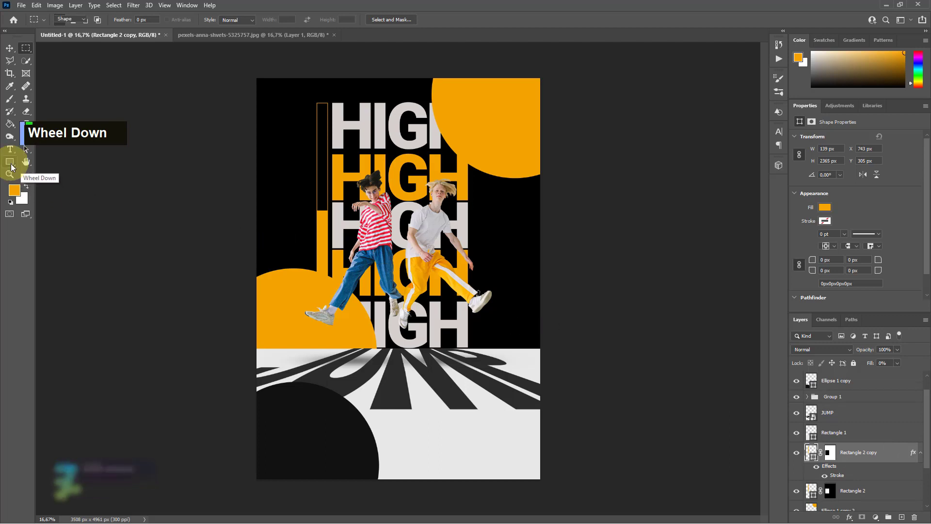
right_click(10, 165)
click(49, 178)
right_click(836, 435)
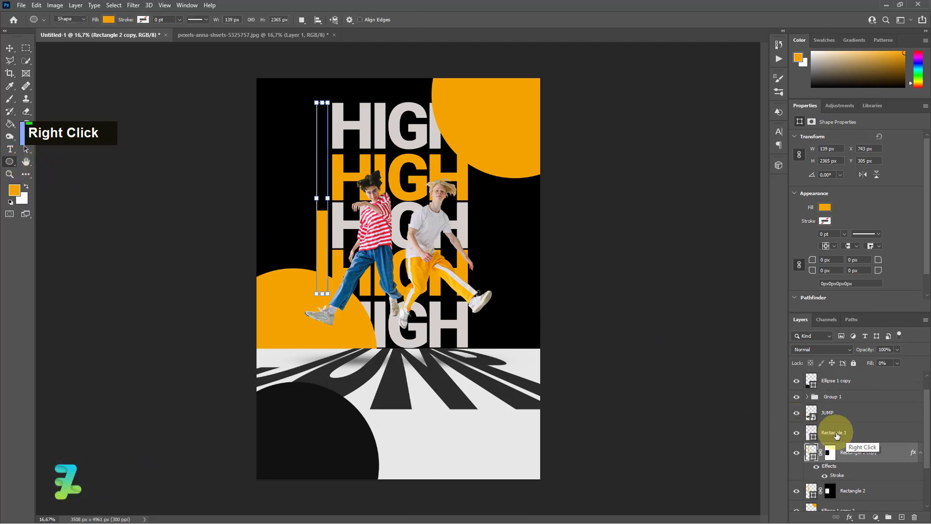
scroll(855, 441, up, 2)
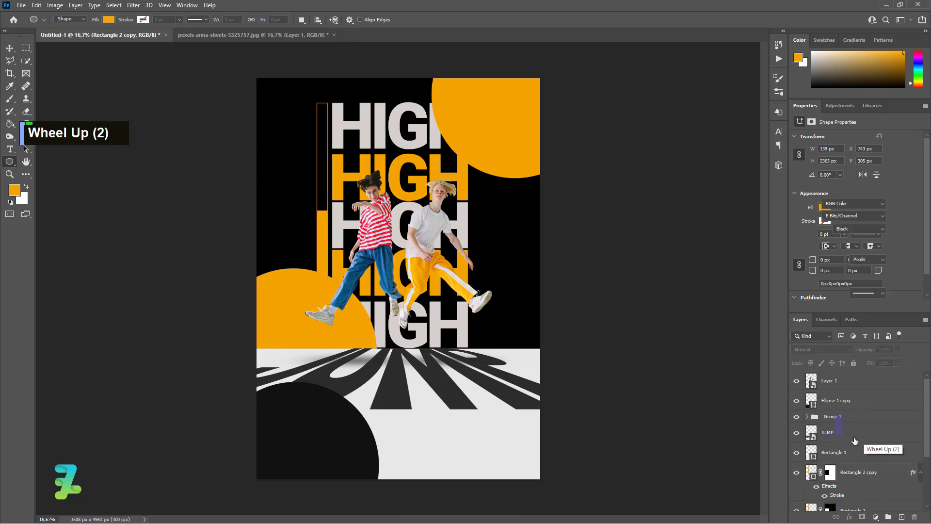
click(854, 452)
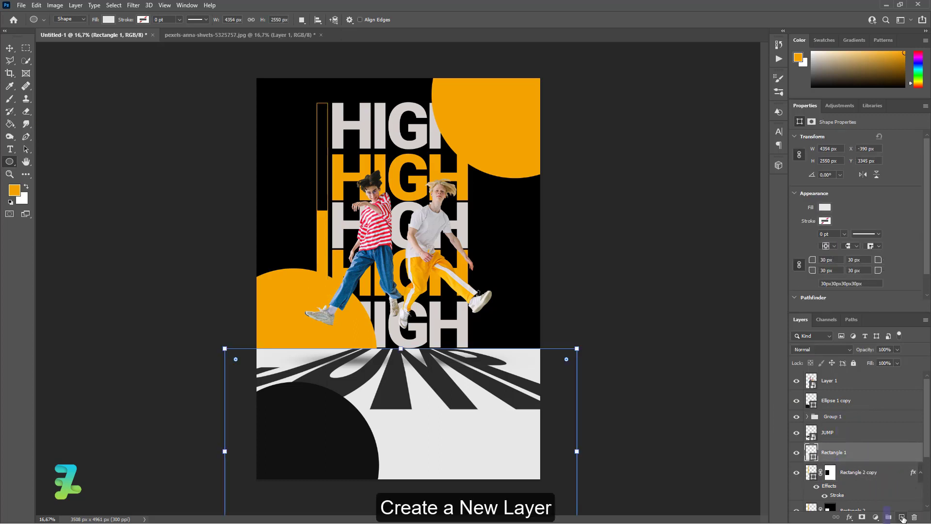
click(902, 517)
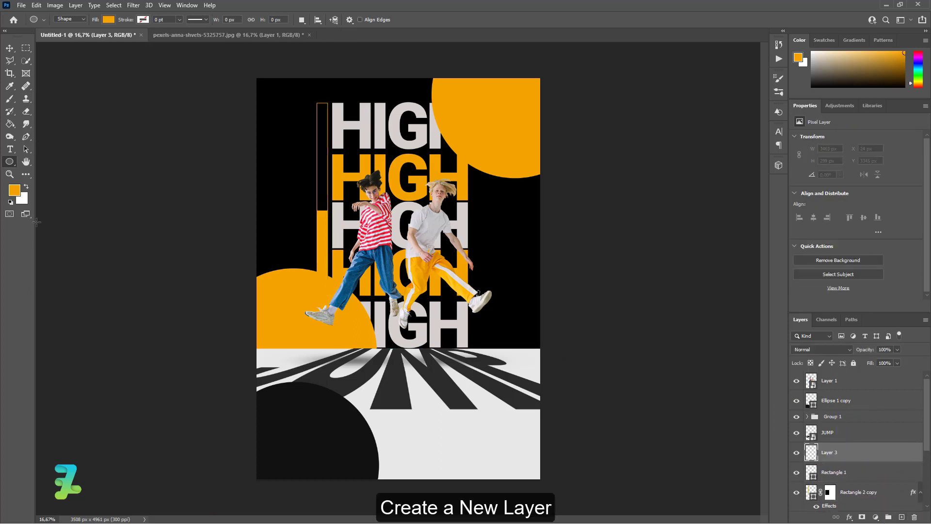
Step: Set the foreground colour to #d4d1cb and draw a circle about 126 px wide on the black area right of the jumping people
click(25, 187)
click(14, 189)
text(d4d1cb)
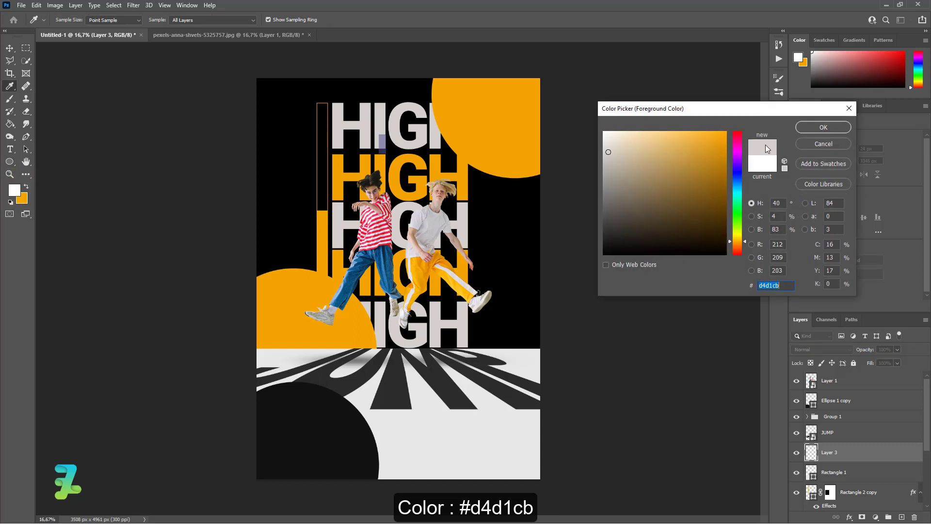
click(822, 128)
key(u)
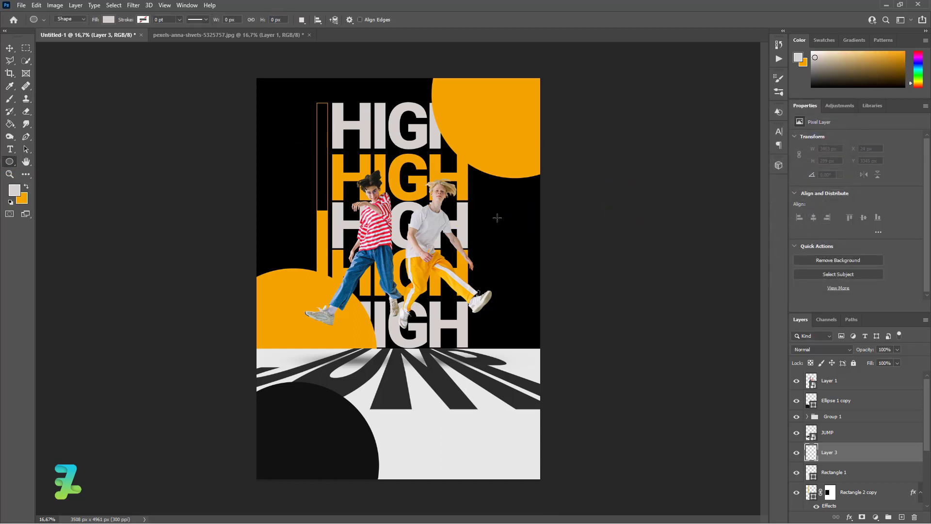
drag(497, 218, 507, 233)
click(10, 47)
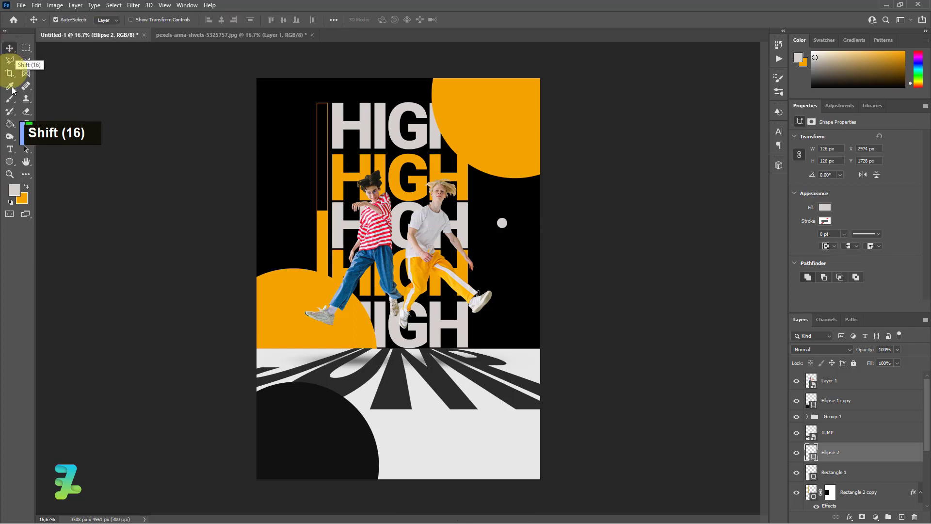
Step: On a new layer, draw a light grey circle about 492 px wide, partly off the poster's upper-left corner
click(10, 161)
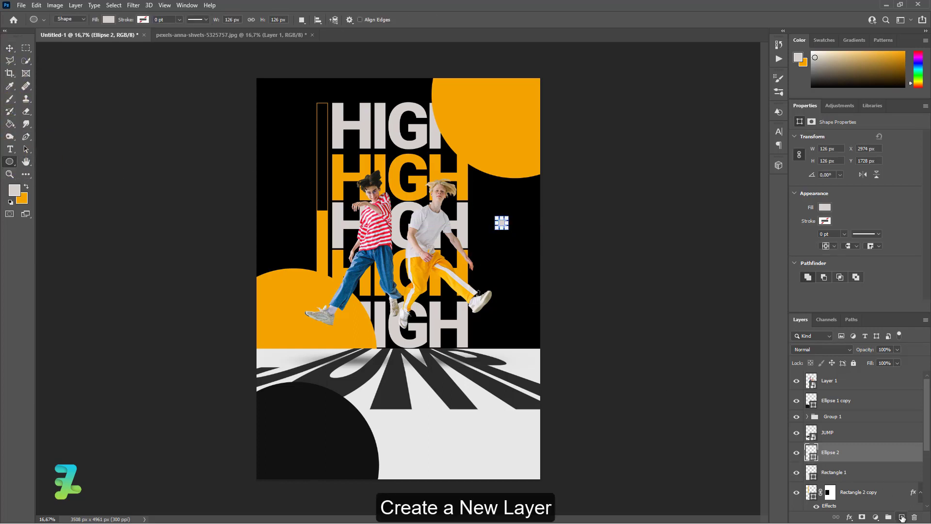
click(901, 517)
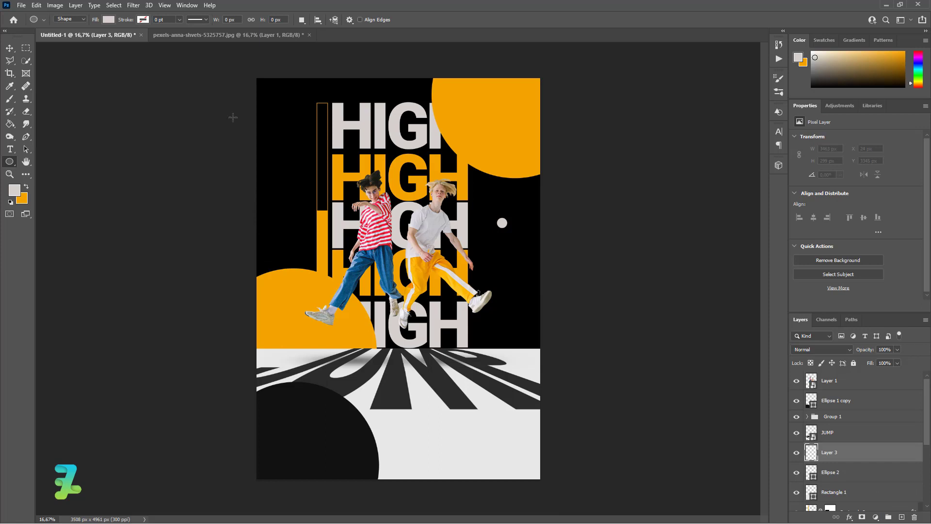
mouse_move(235, 102)
mouse_down()
mouse_move(296, 146)
mouse_move(275, 141)
mouse_move(267, 85)
mouse_up()
click(10, 48)
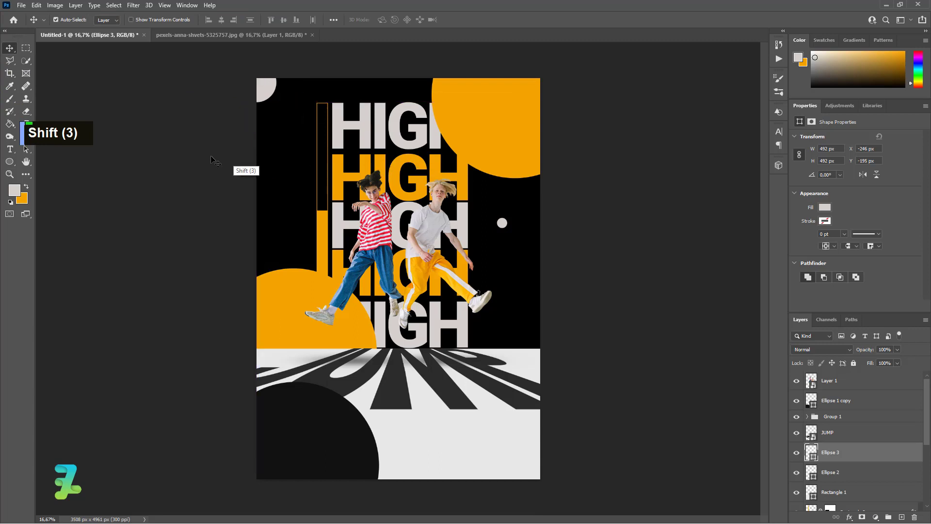
click(10, 161)
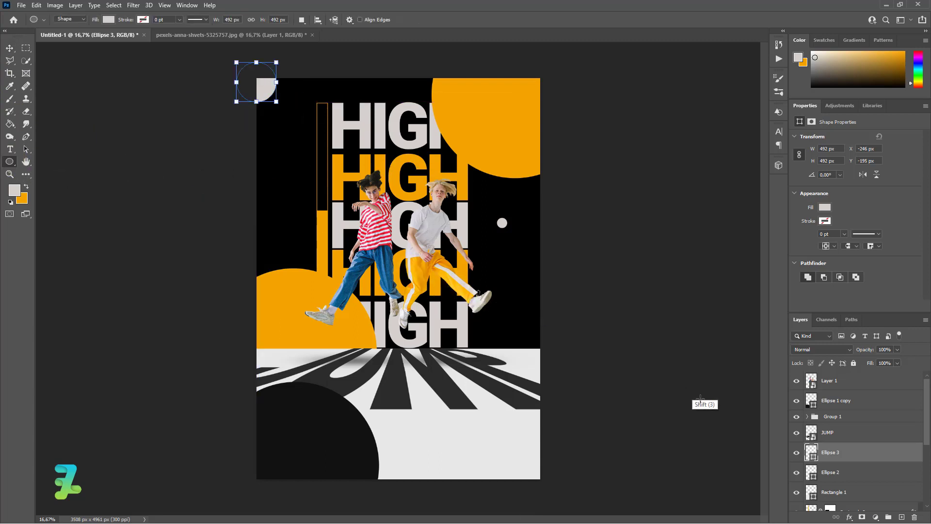
Step: On a new layer, draw a light grey circle about 222 px wide behind the right person's raised shoe
click(902, 517)
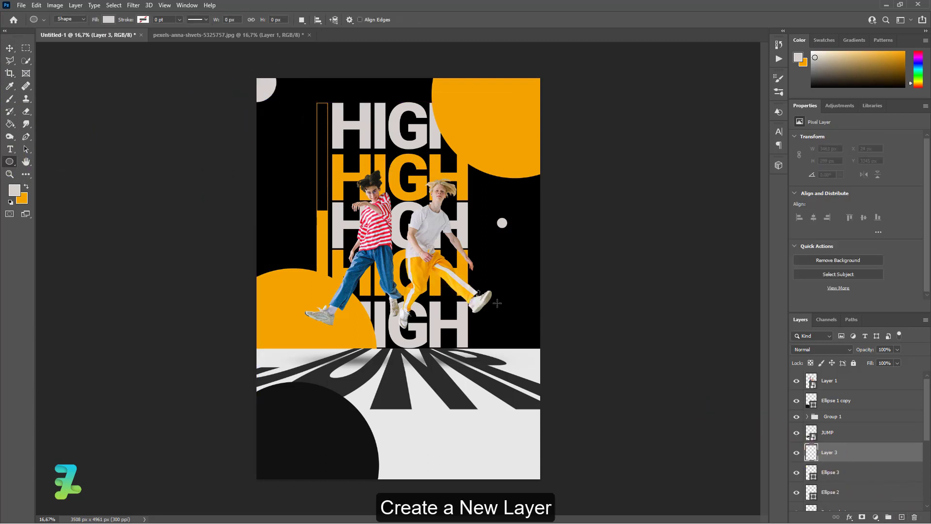
drag(475, 298, 492, 316)
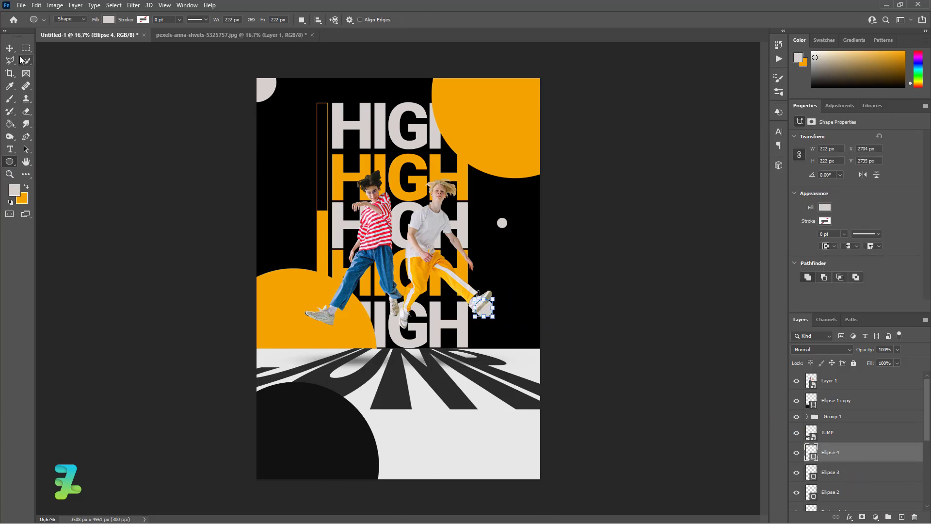
click(9, 47)
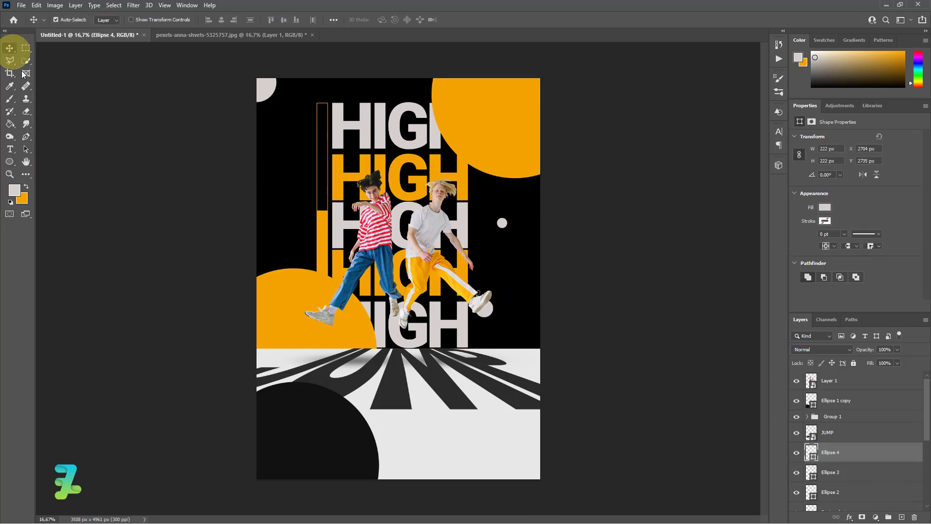
Step: On another new layer, draw a light grey circle about 372 px wide behind the left person's head
click(10, 163)
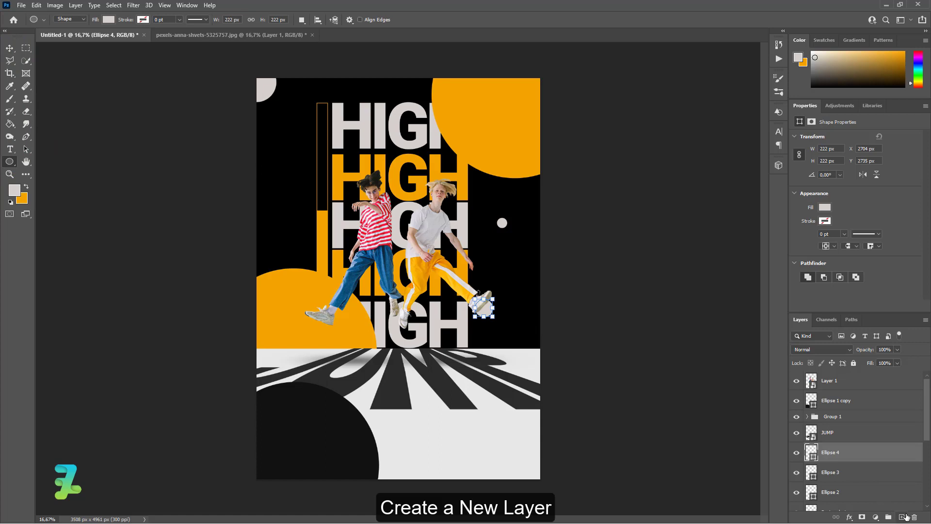
click(901, 517)
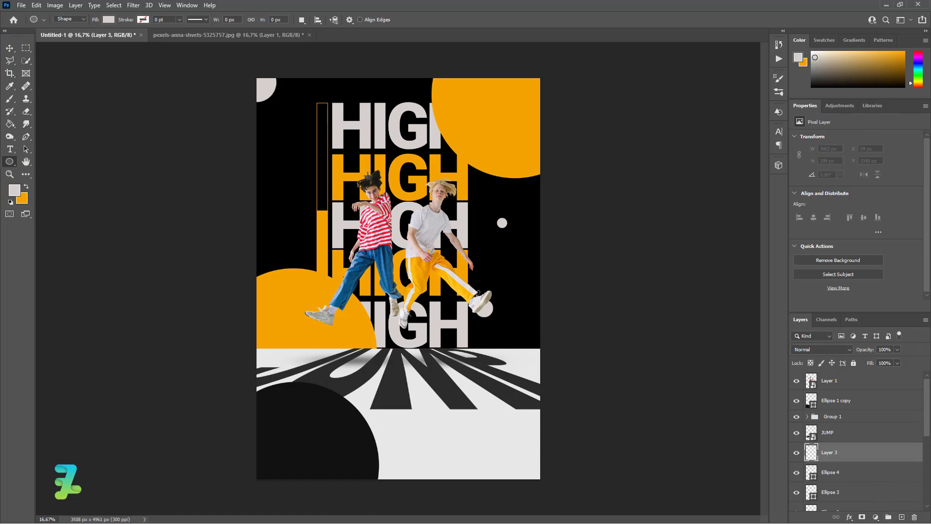
drag(362, 162, 418, 192)
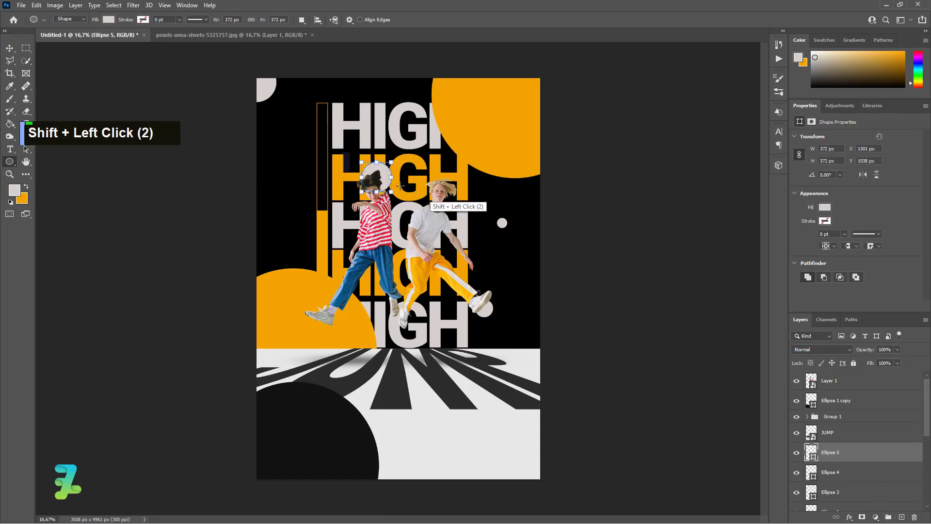
click(9, 47)
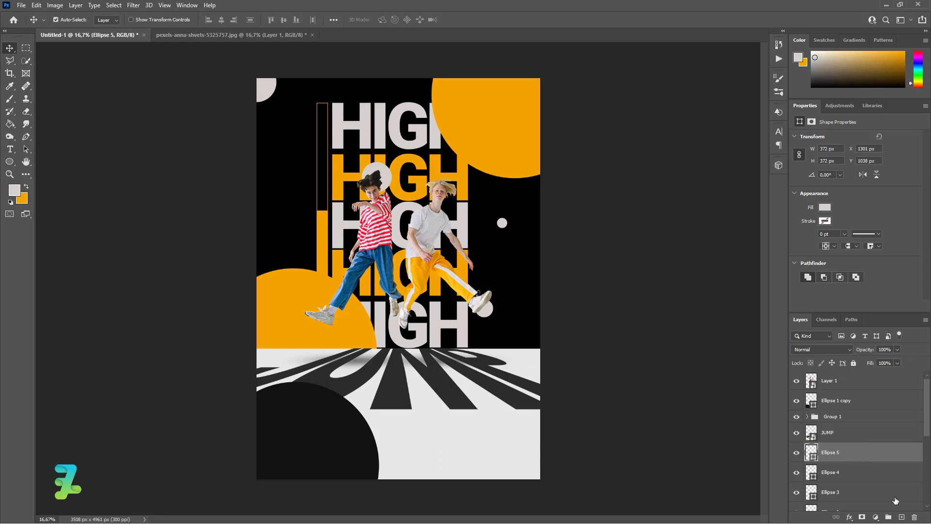
Step: Add a new layer, swap the foreground colour to orange, and draw a circle about 522 px wide behind the right person's torso
click(902, 517)
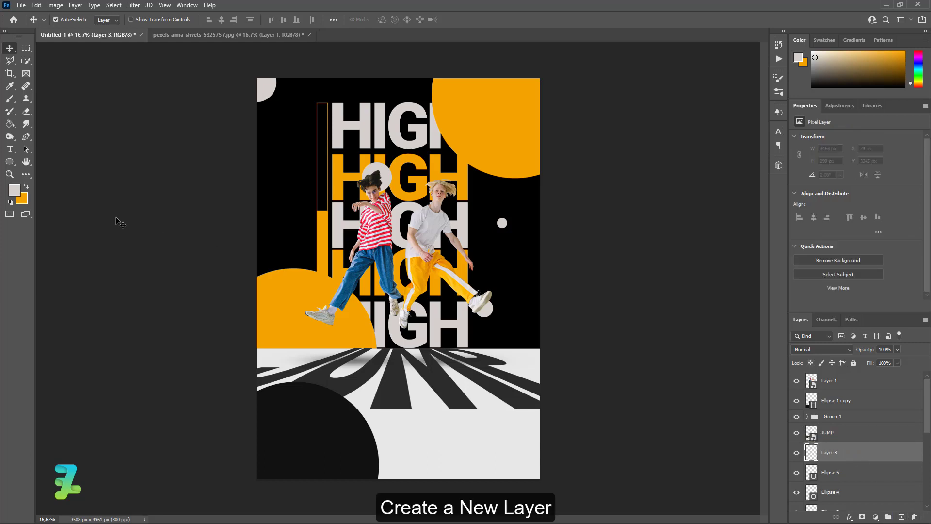
click(25, 190)
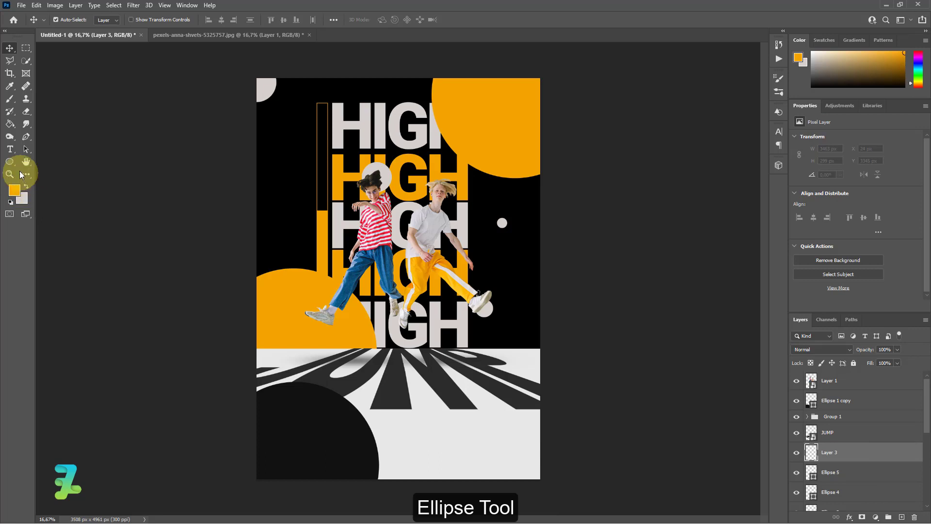
click(9, 162)
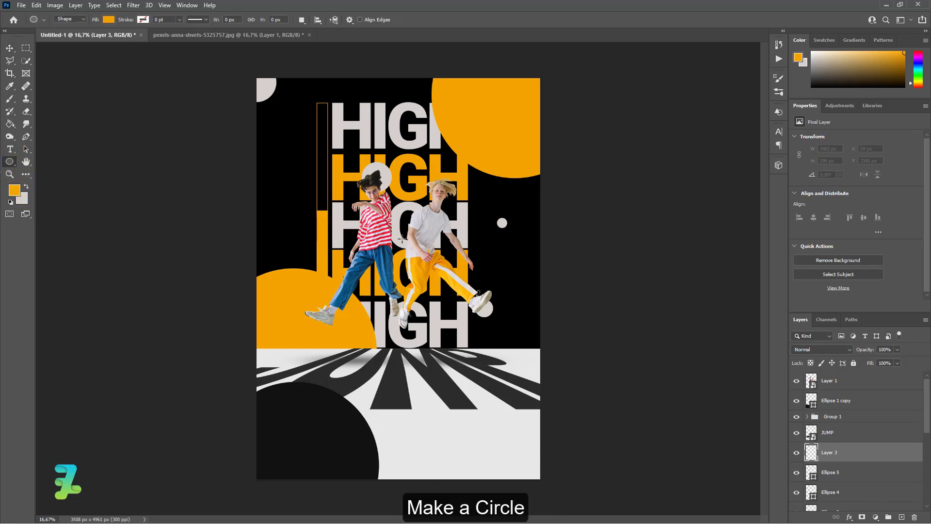
drag(398, 222, 437, 222)
click(10, 48)
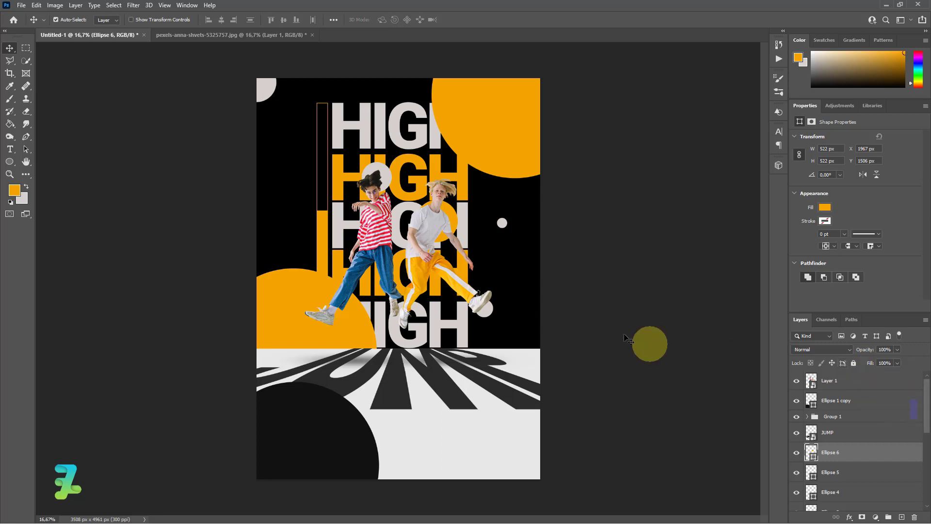
Step: Create a new layer directly above Background and fill it with #111111, sampled from the large dark circle on the floor
scroll(582, 375, down, 2)
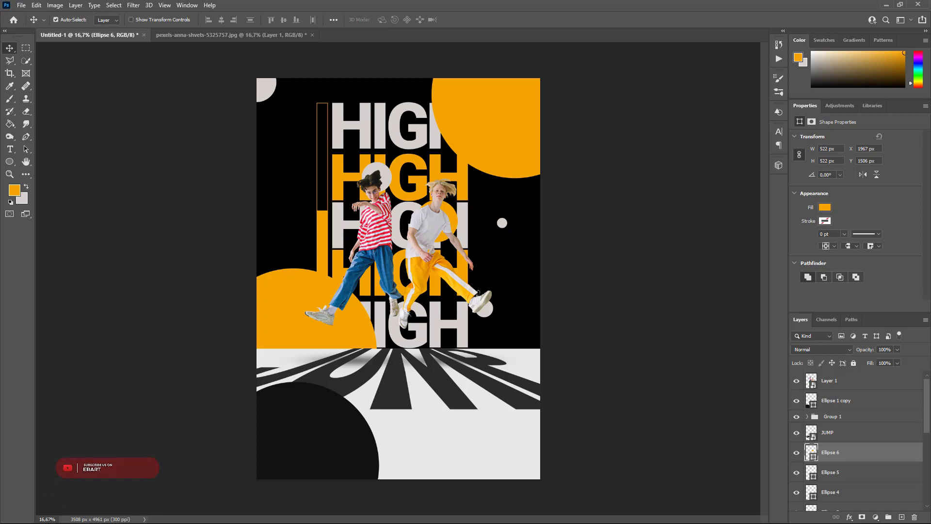
scroll(927, 398, down, 10)
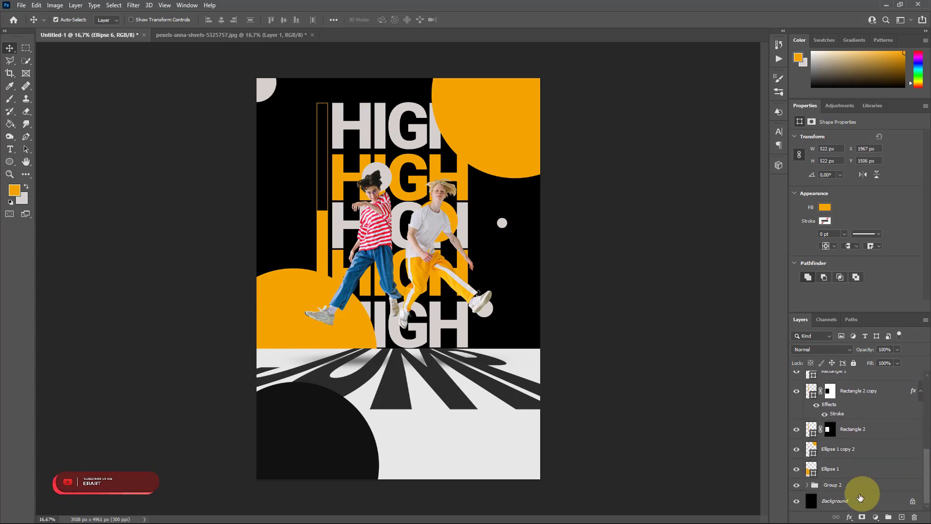
click(849, 503)
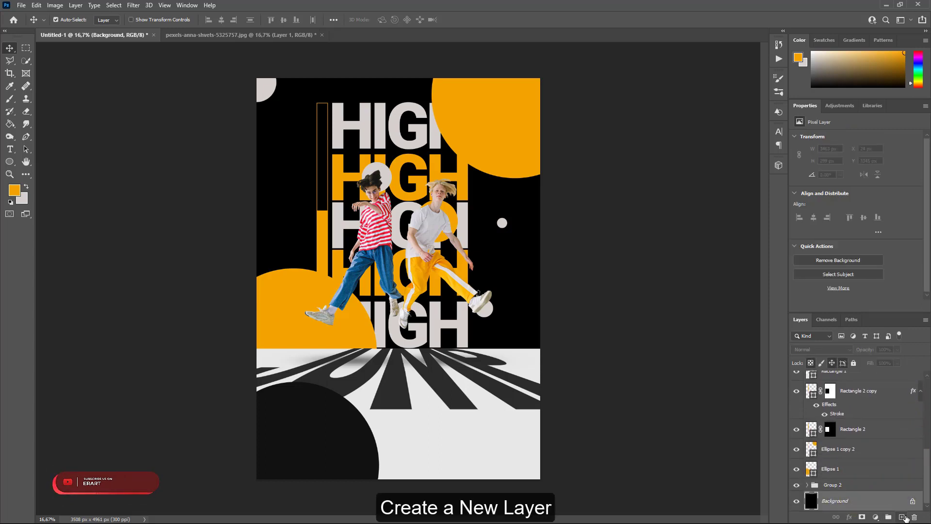
click(902, 517)
click(10, 125)
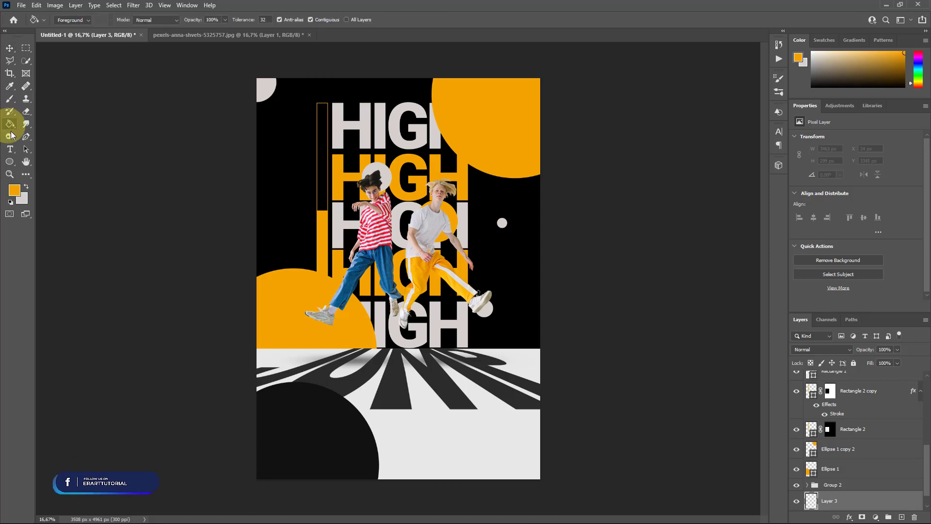
click(15, 190)
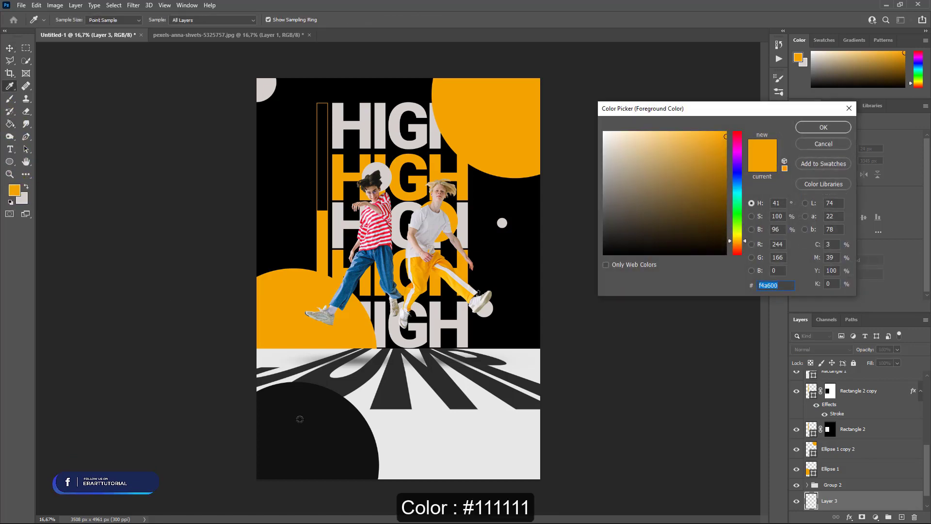
click(300, 419)
click(805, 128)
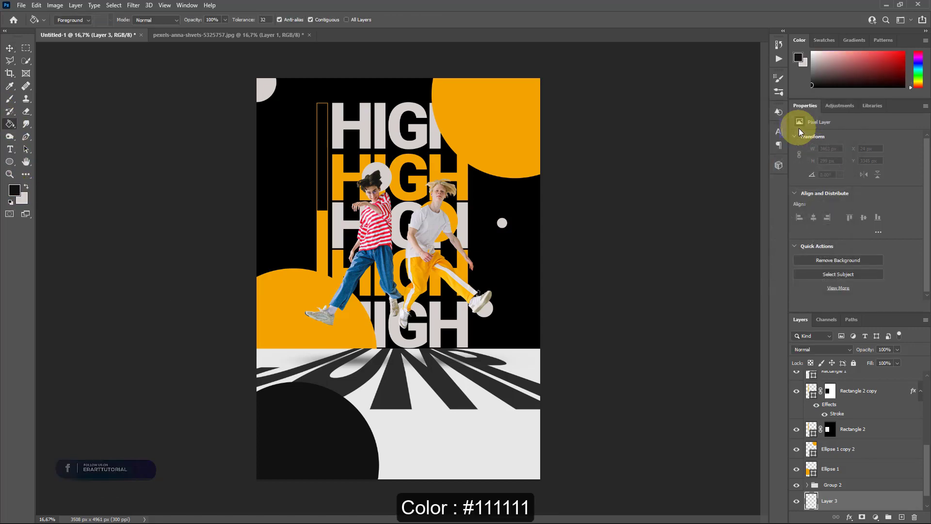
click(275, 190)
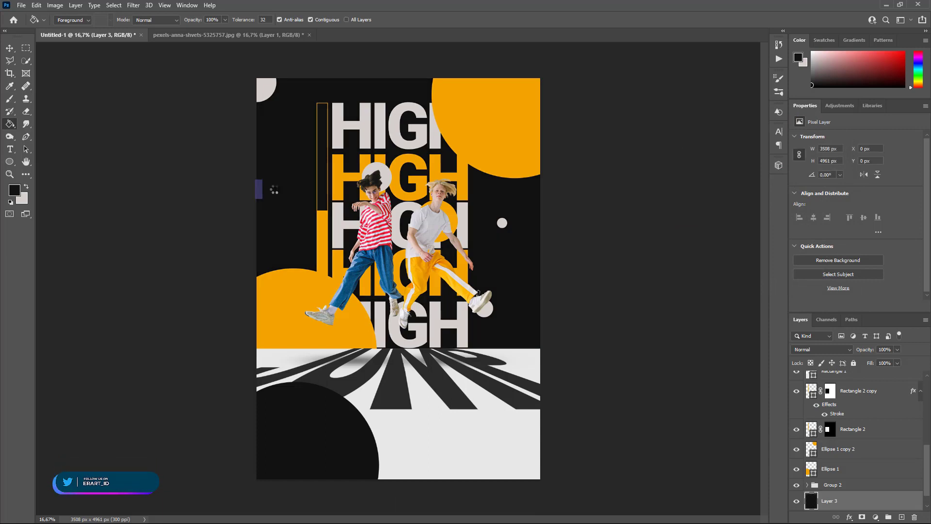
click(9, 48)
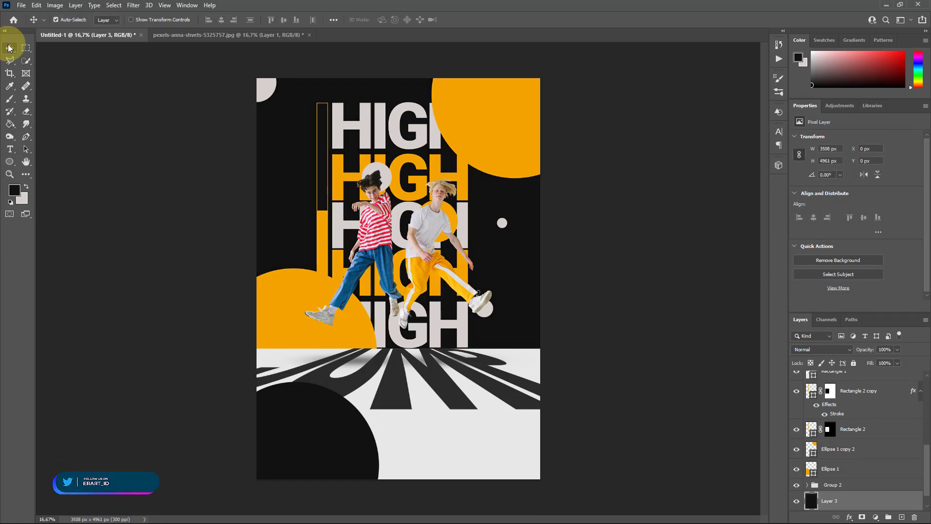
Step: Create a new layer above Layer 1 and paste the high jump description as text on the light floor area
click(10, 149)
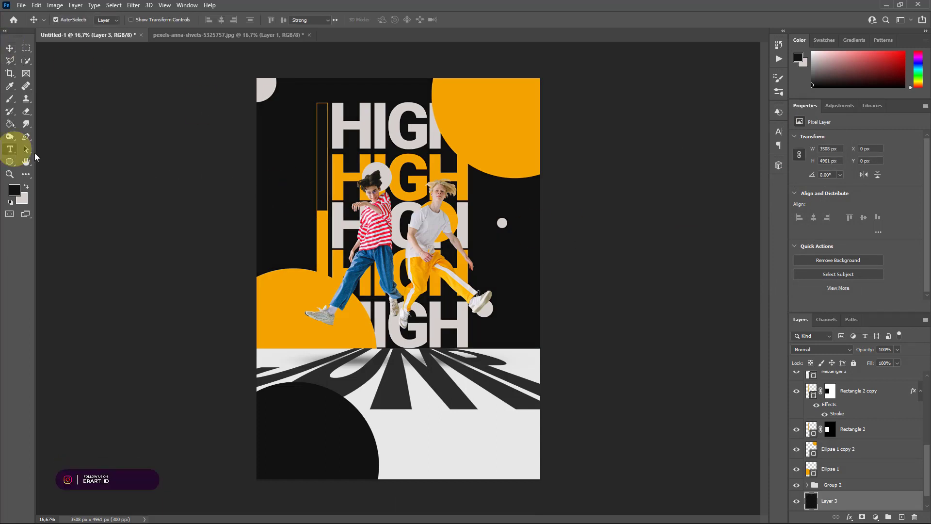
scroll(878, 418, up, 7)
scroll(878, 419, up, 7)
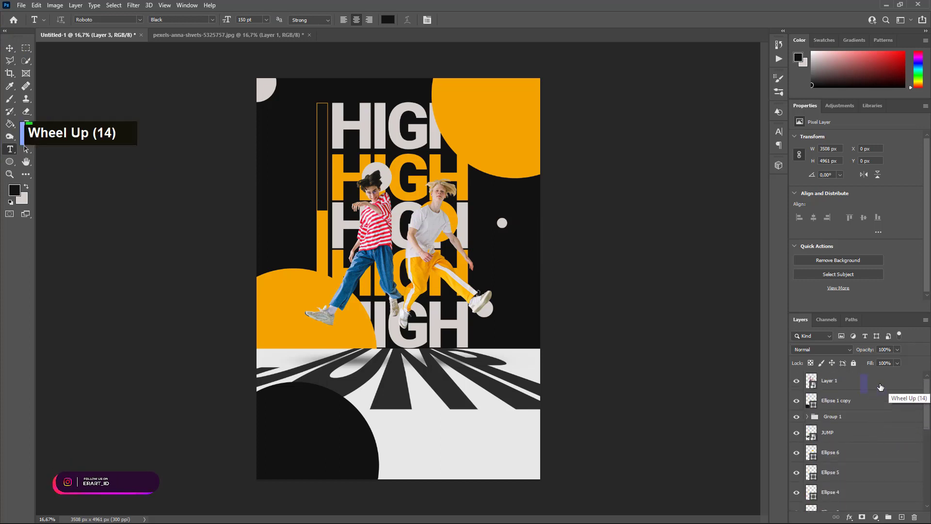
click(880, 383)
click(902, 517)
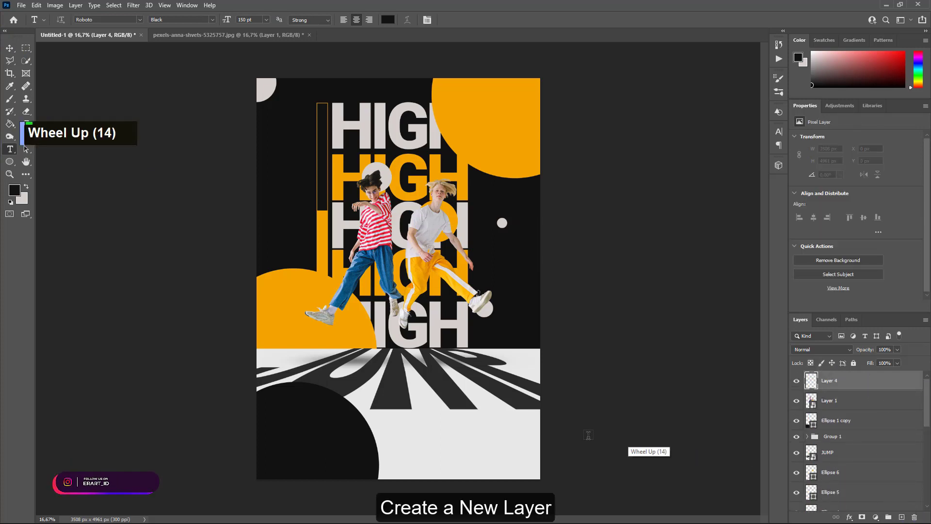
click(426, 441)
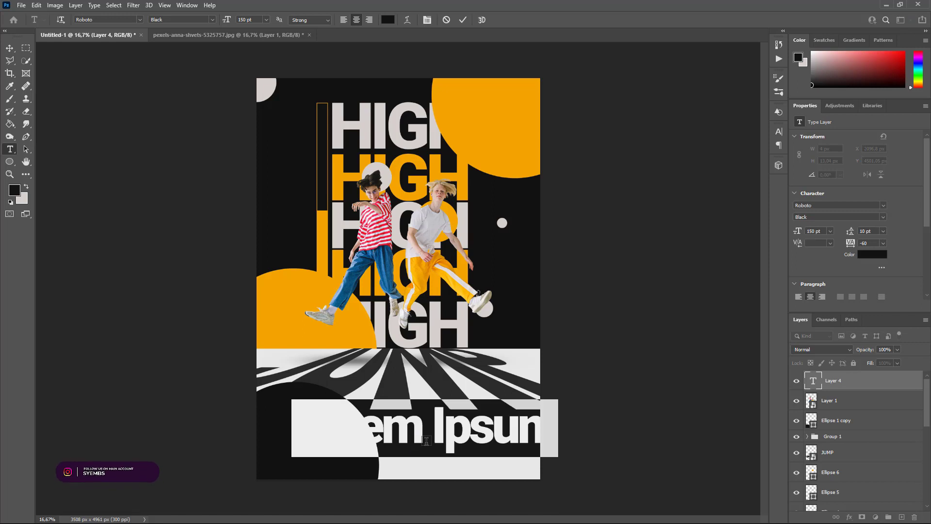
key(ctrl+v)
Step: Set the whole description to Roboto Bold at 14 pt and move it so its first line starts beside the dark circle
key(ctrl+a)
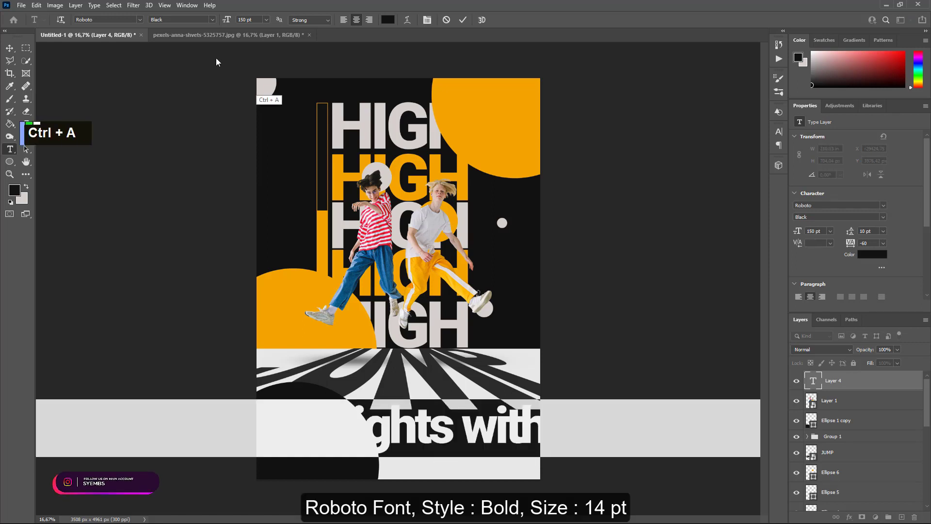
click(266, 20)
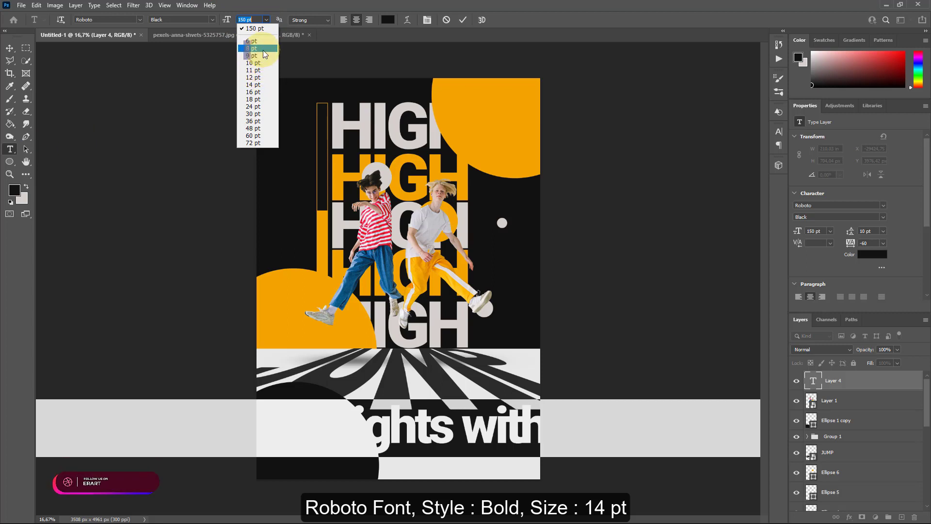
click(262, 48)
click(266, 20)
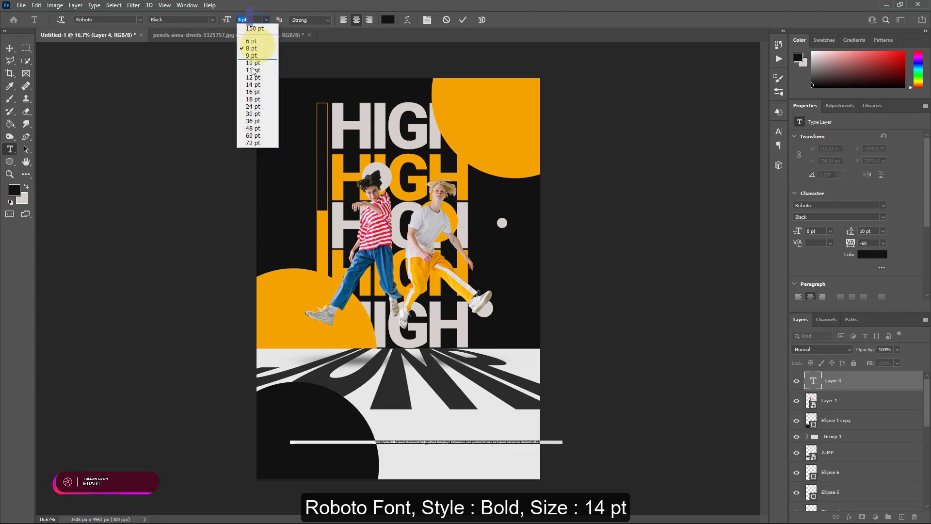
click(261, 83)
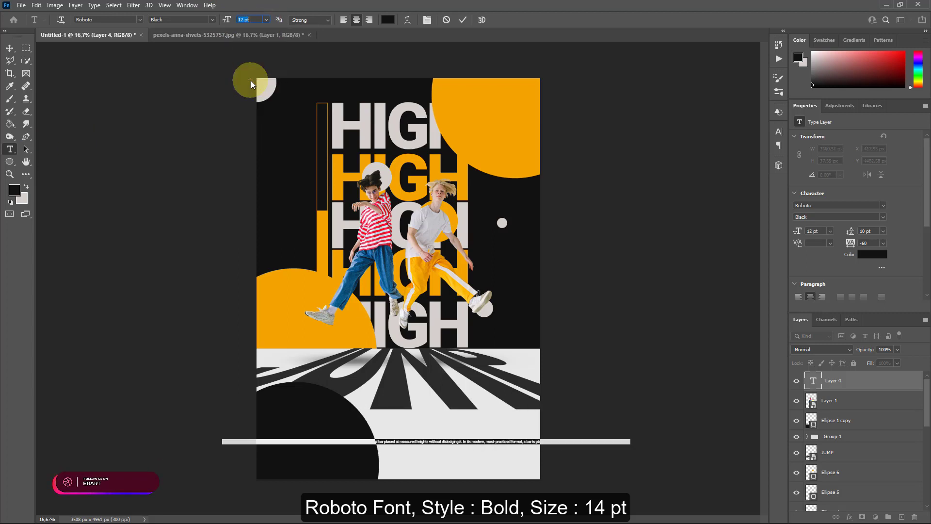
click(267, 20)
click(254, 92)
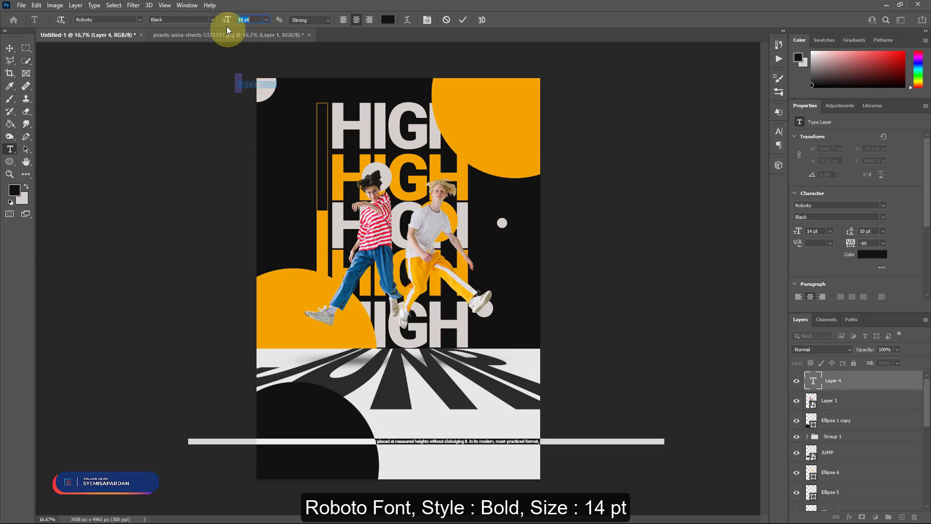
click(215, 20)
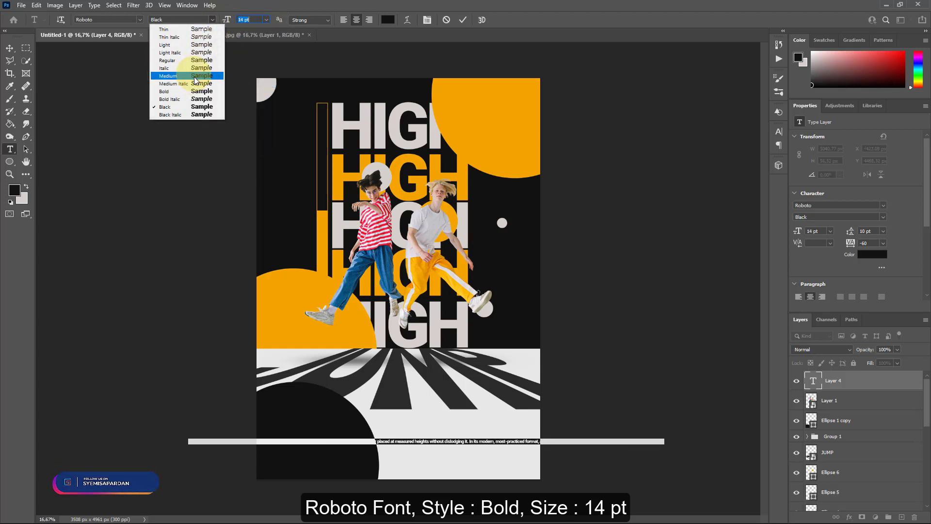
click(193, 92)
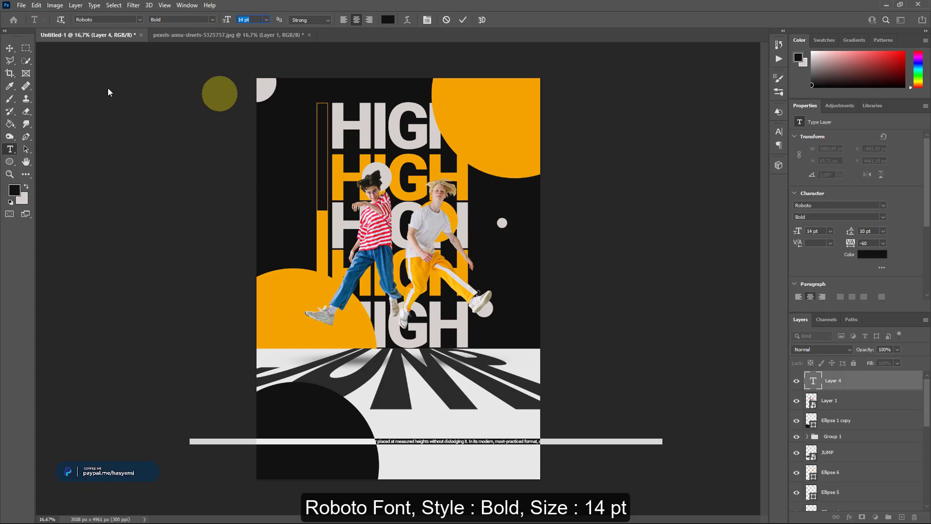
click(9, 48)
drag(416, 441, 599, 427)
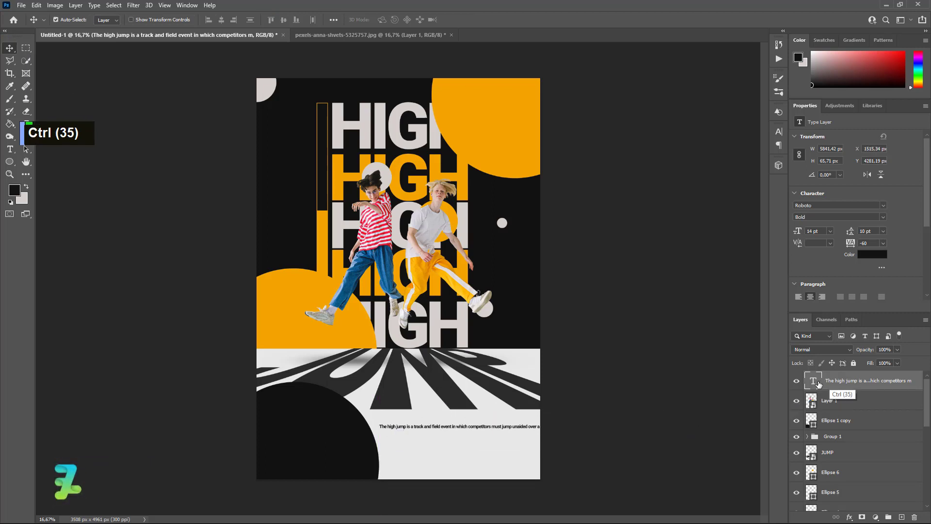
Step: Insert a line break before "a horizontal bar placed at measured heights" and left-align the whole description text
double_click(809, 386)
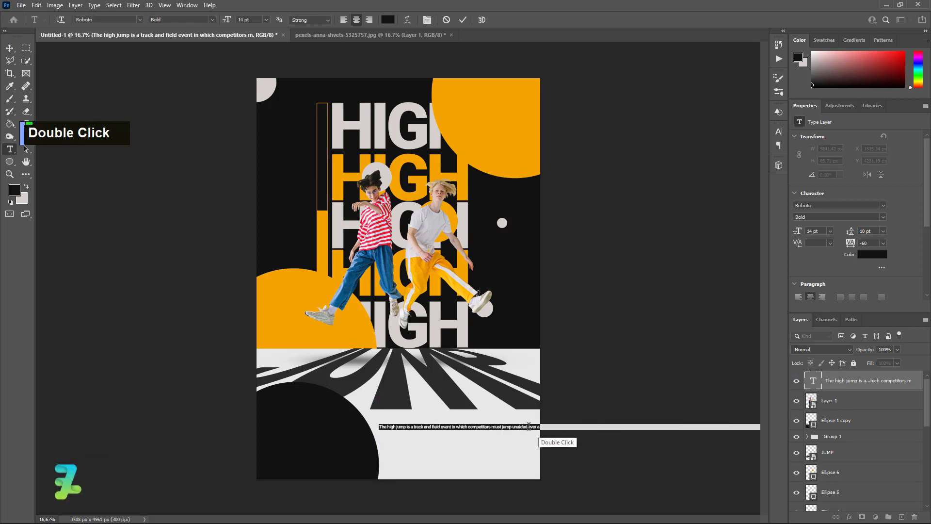
click(538, 427)
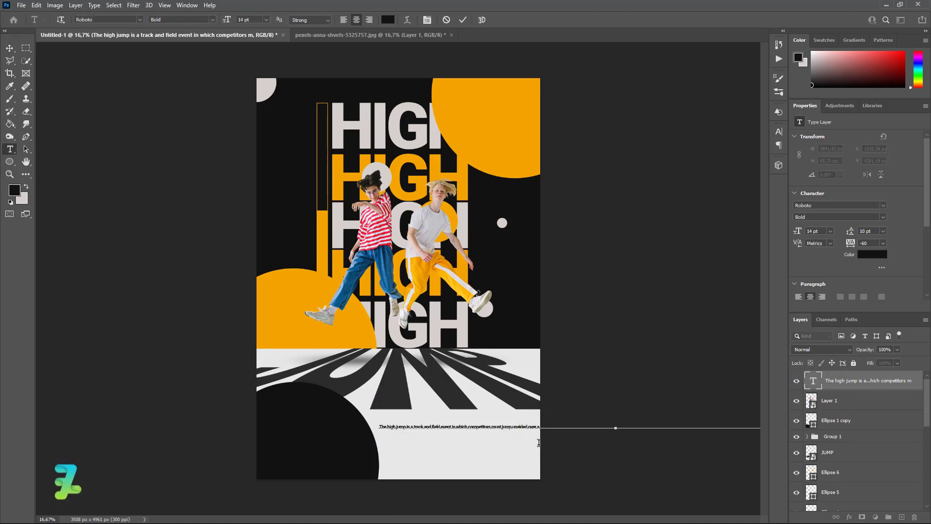
key(Return)
key(ctrl+a)
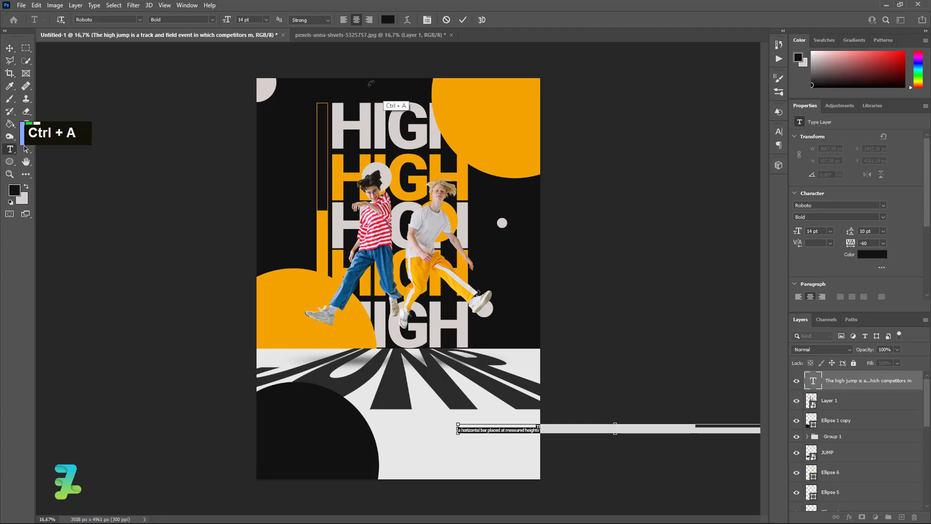
click(344, 20)
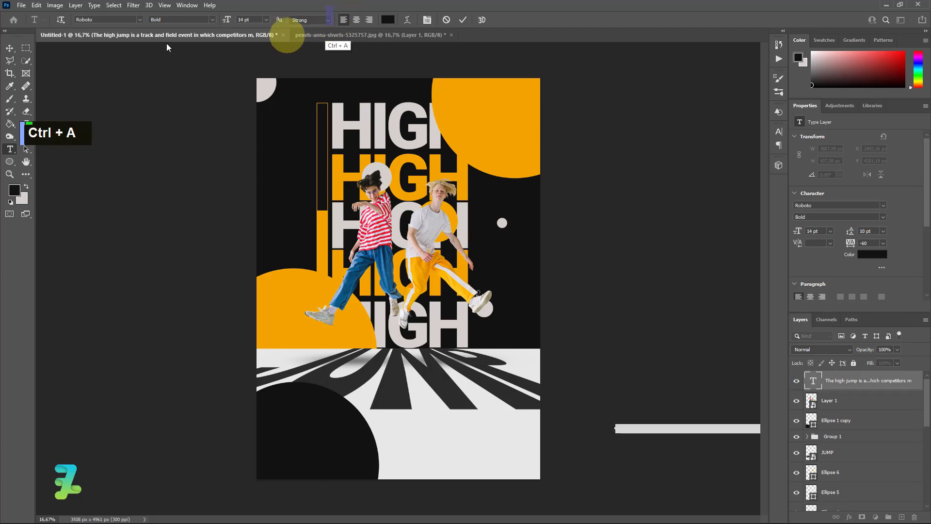
Step: Move the high jump description back onto the light floor so its lines start beside the large dark circle
click(9, 48)
key(ctrl+t)
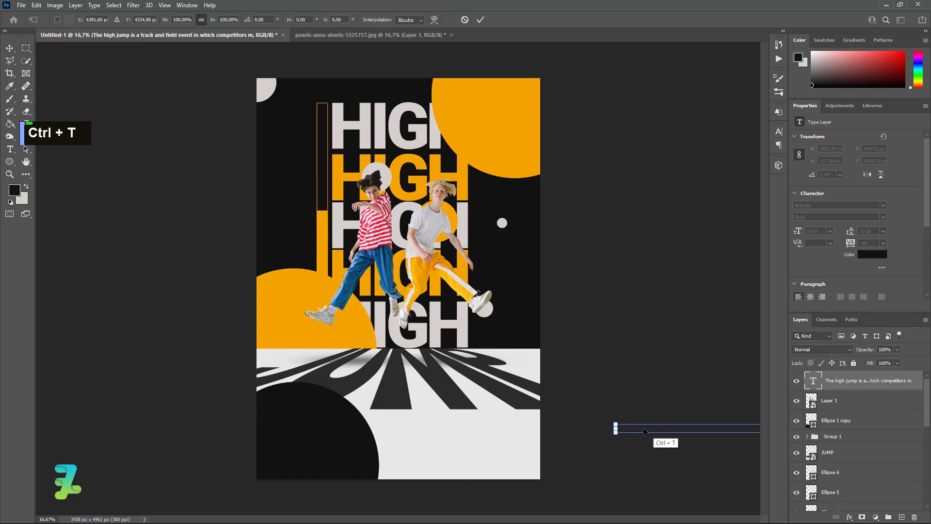
drag(645, 431, 410, 426)
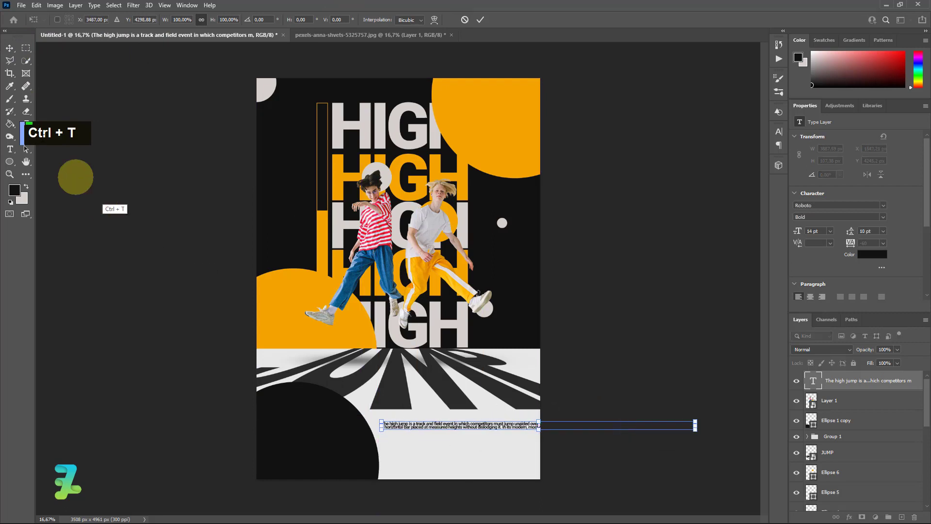
click(10, 47)
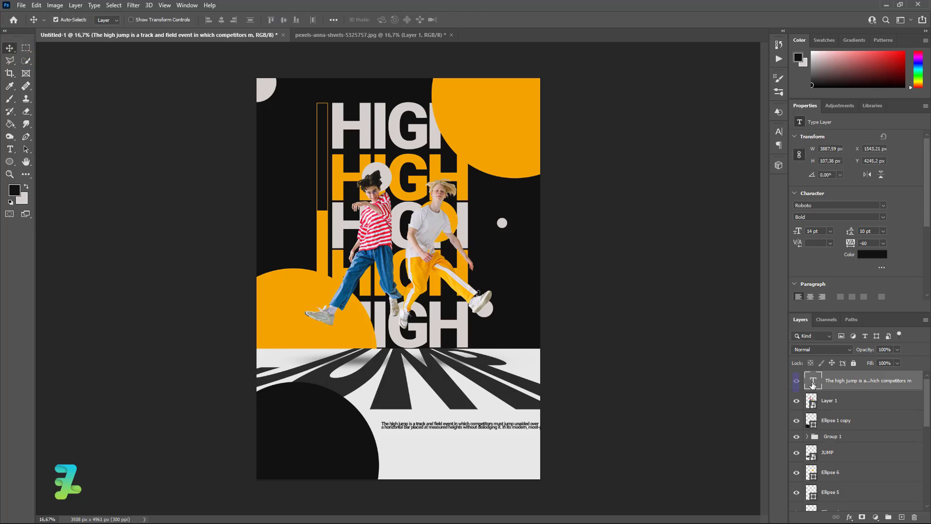
Step: Insert line breaks before "most-practiced format" and "for landing" in the description and shift the text block slightly up and left
double_click(813, 382)
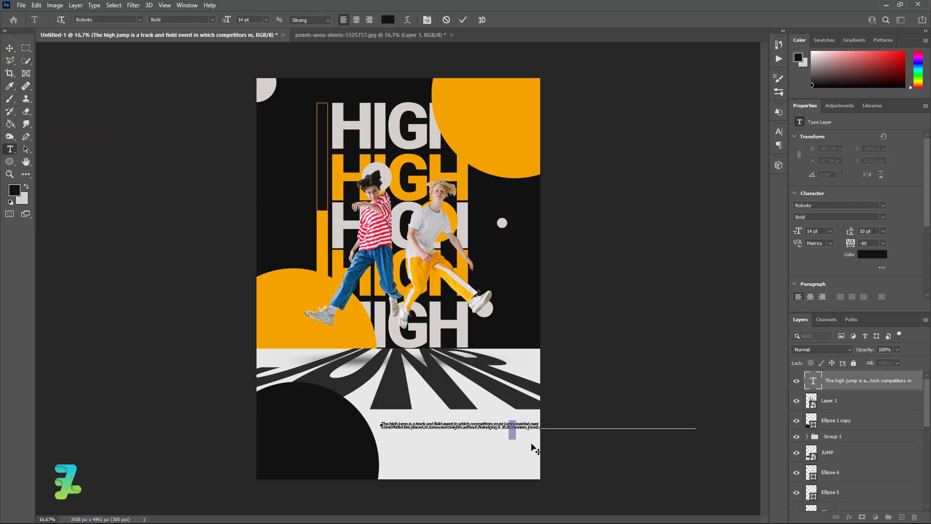
key(Return)
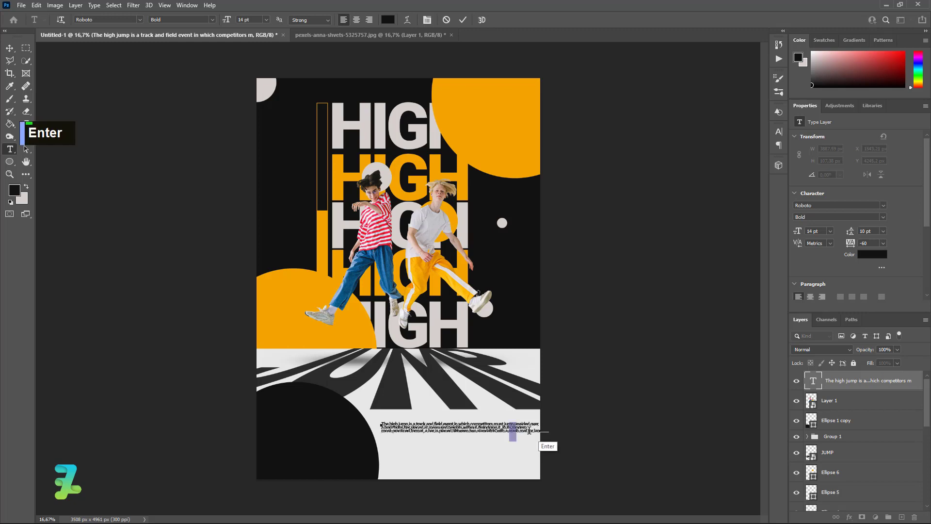
key(Return)
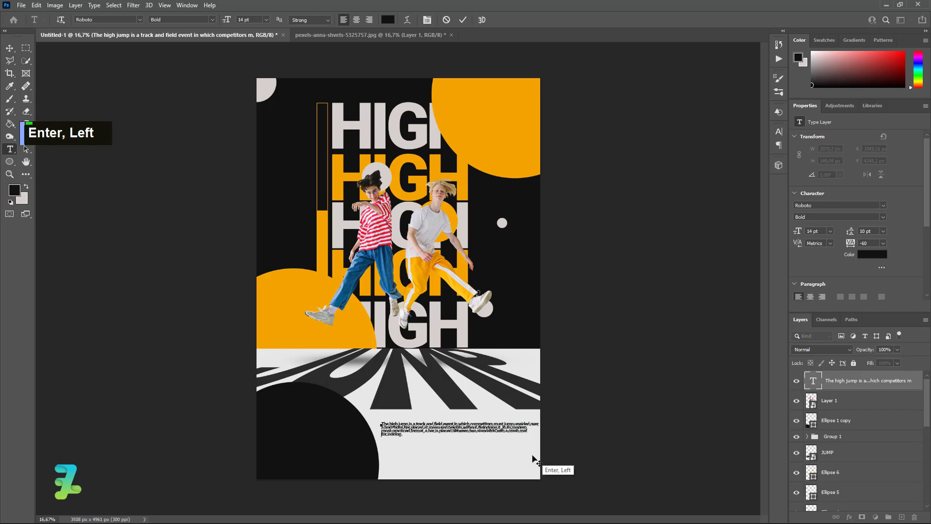
click(6, 49)
drag(409, 426, 402, 420)
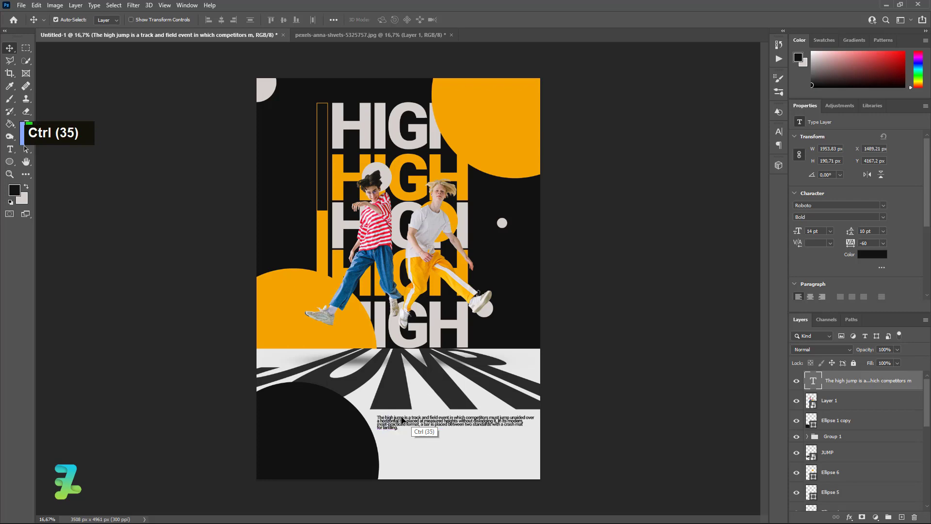
Step: Set the whole description's font style to Regular and nudge the text block slightly right, clear of the dark circle
key(ctrl+equal)
key(ctrl+equal)
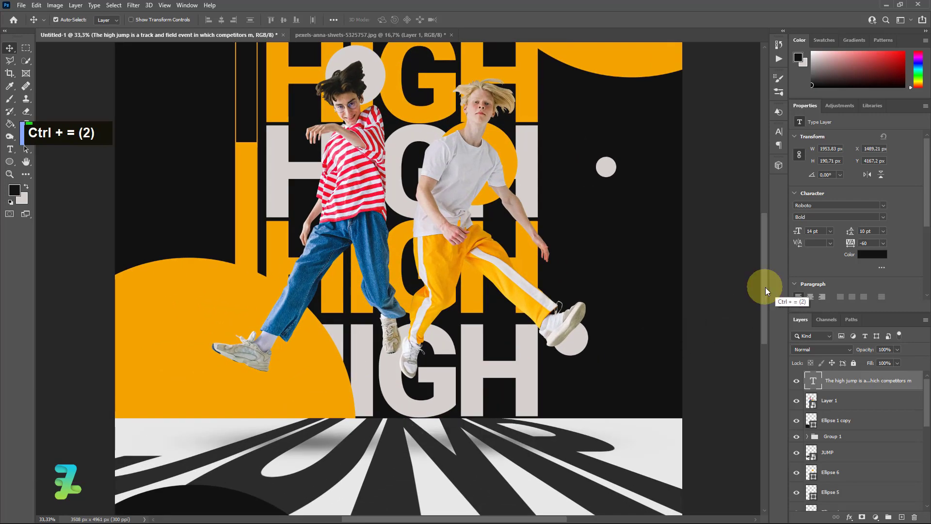
drag(765, 287, 759, 365)
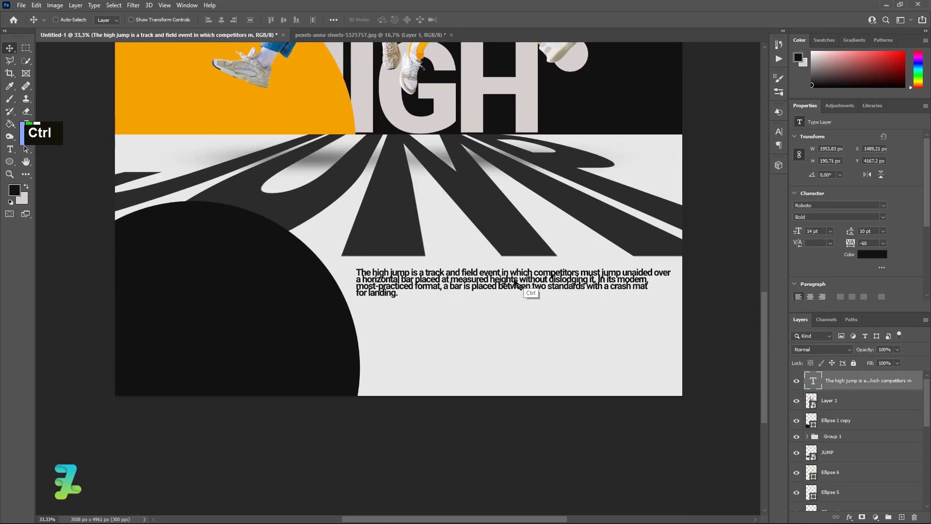
drag(514, 280, 515, 283)
double_click(808, 382)
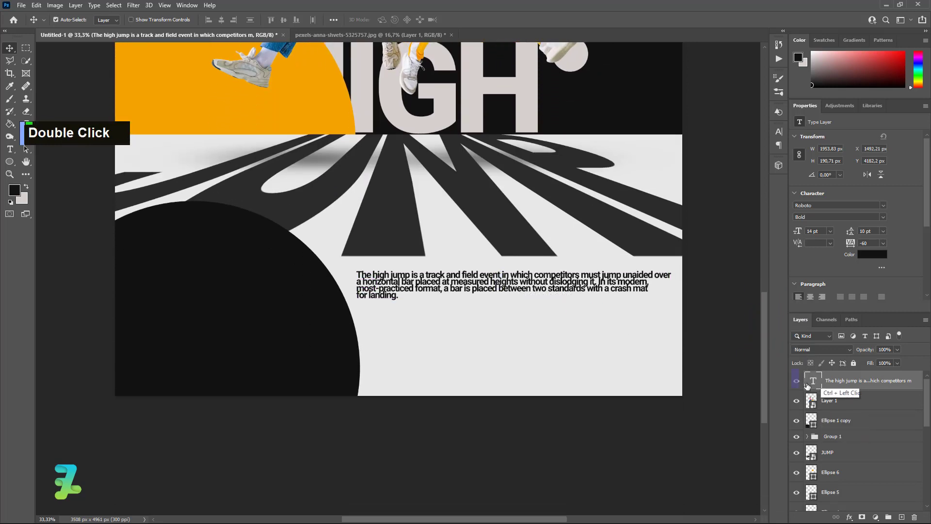
click(213, 20)
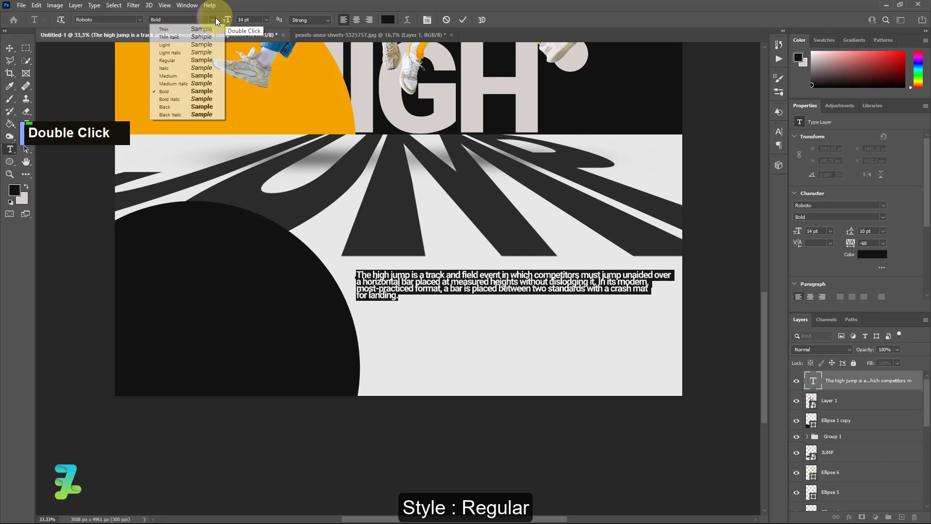
click(168, 60)
click(9, 49)
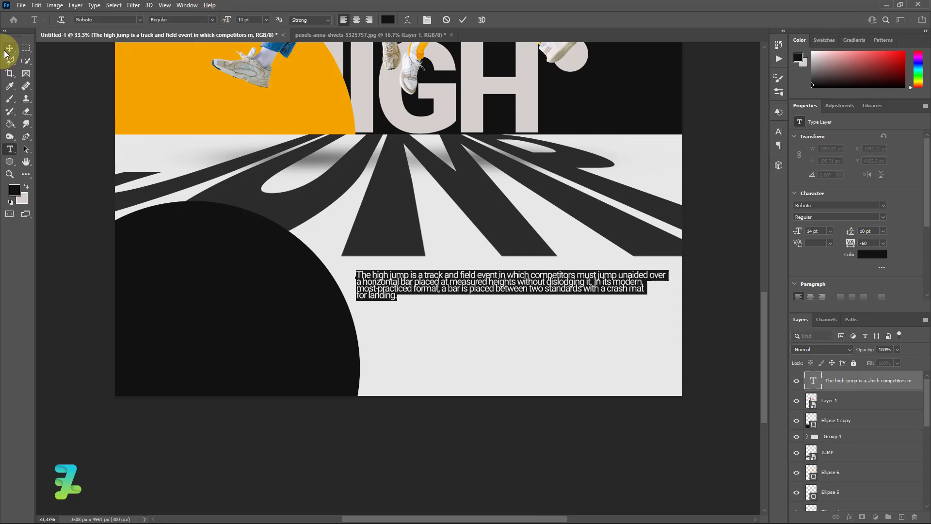
click(478, 303)
drag(462, 284, 468, 283)
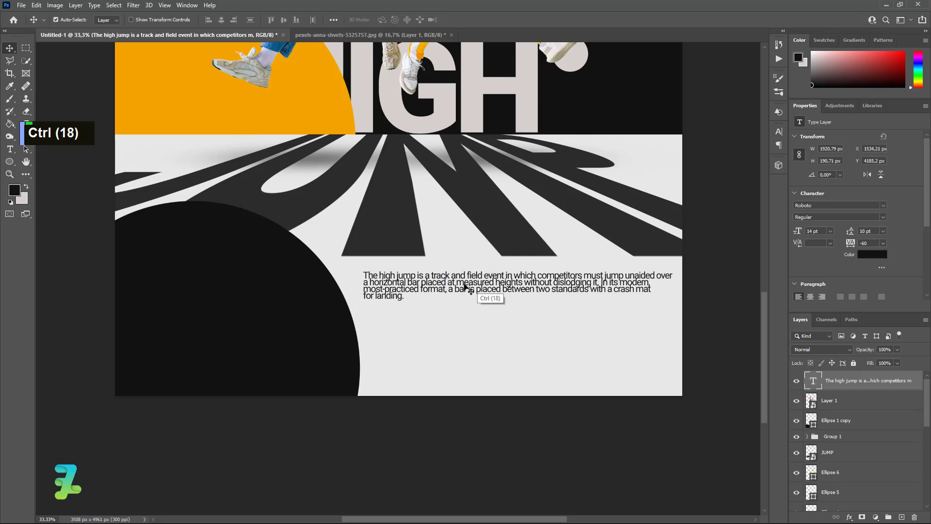
Step: Draw a dark circle about 69 px wide below the description and line it up under the start of the text
click(9, 163)
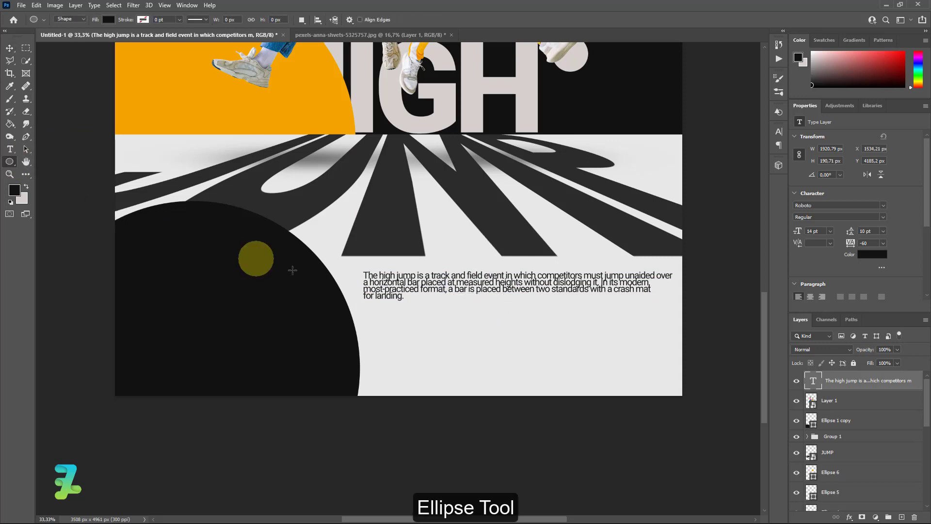
drag(375, 308, 386, 320)
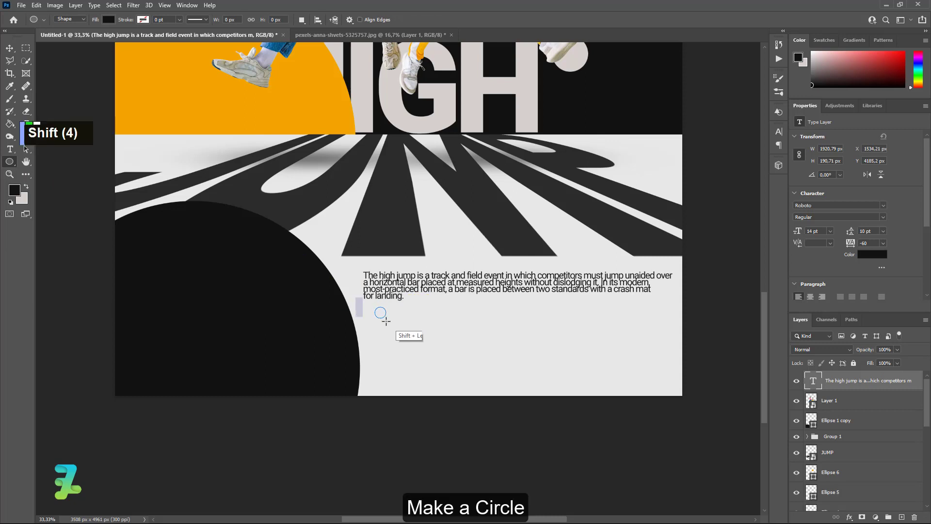
click(8, 47)
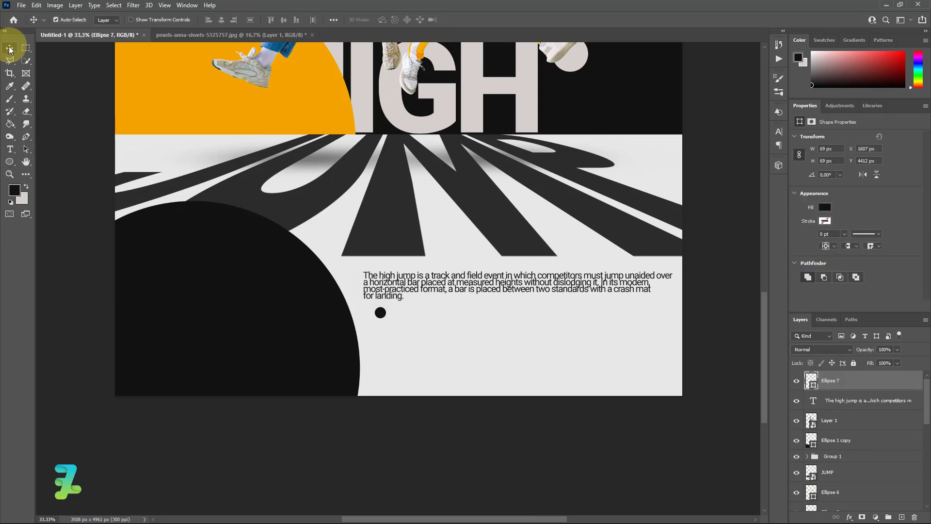
ctrl+click(382, 313)
mouse_move(381, 311)
mouse_down()
mouse_move(372, 313)
mouse_move(387, 315)
mouse_up()
Step: Duplicate the small dark circle, place the copy just to its right and fill it with #f4a600 sampled from the orange circle
key(ctrl+j)
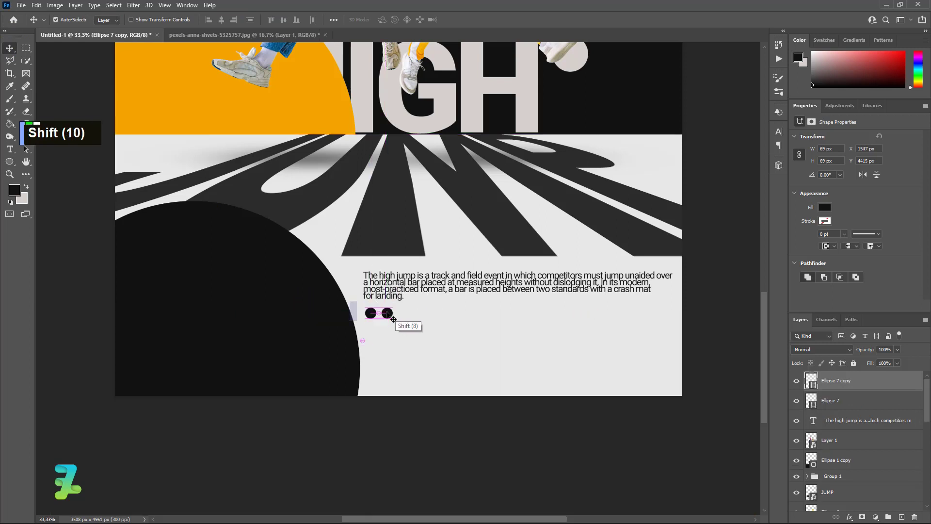
double_click(812, 380)
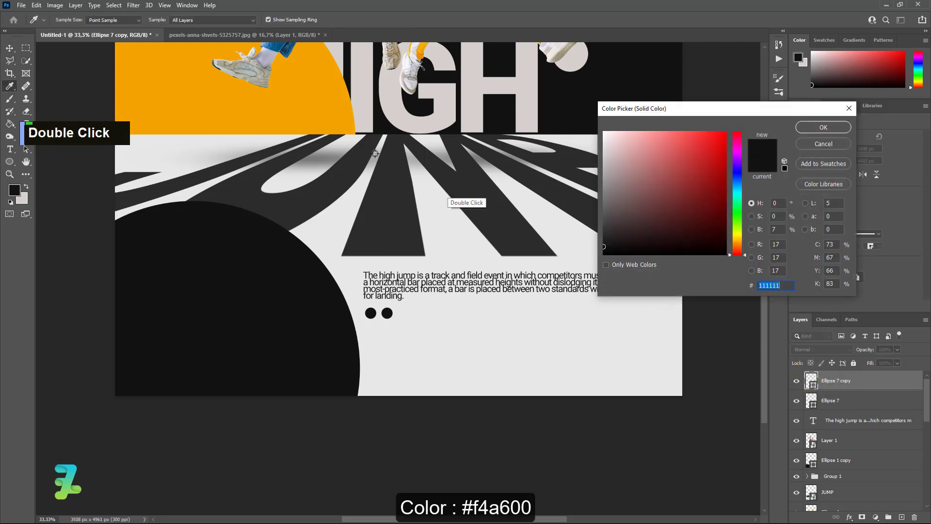
click(291, 100)
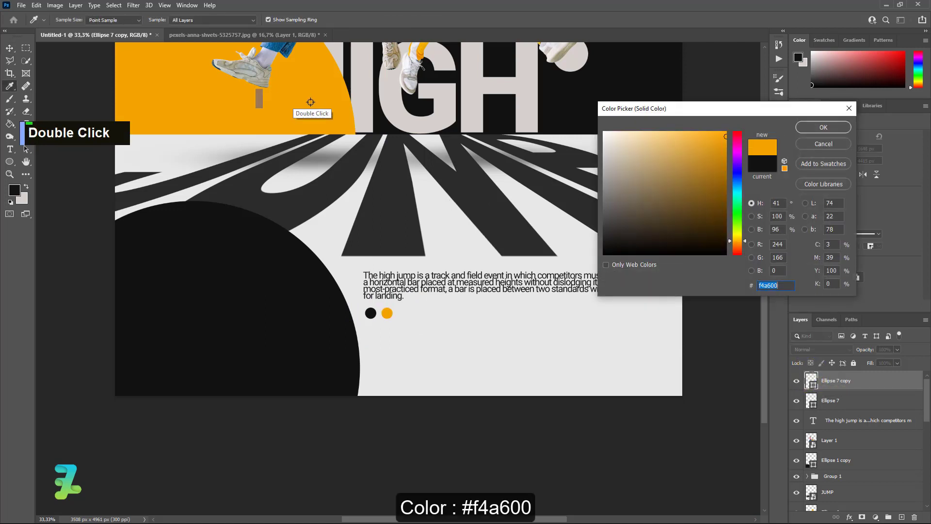
click(810, 127)
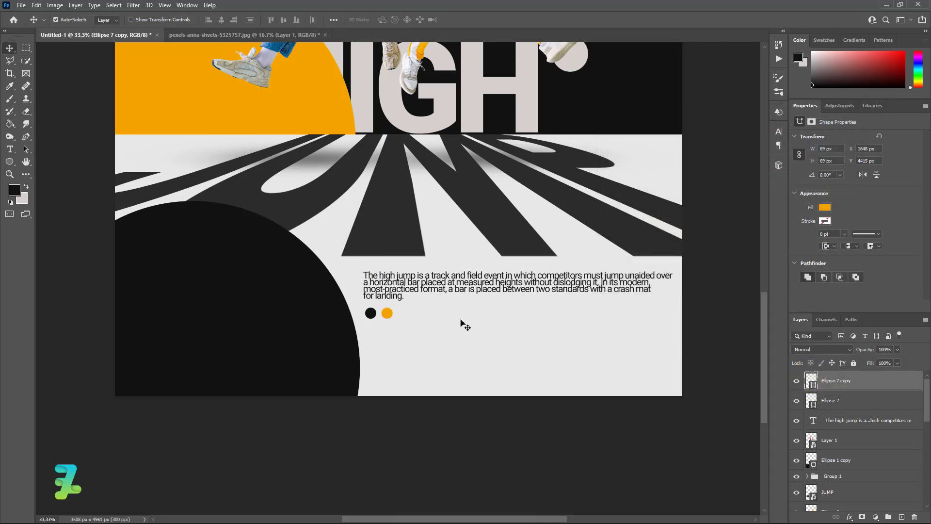
Step: Duplicate the small orange circle, place the copy to its right as the third dot and fill it with #d4d1cb
key(ctrl+j)
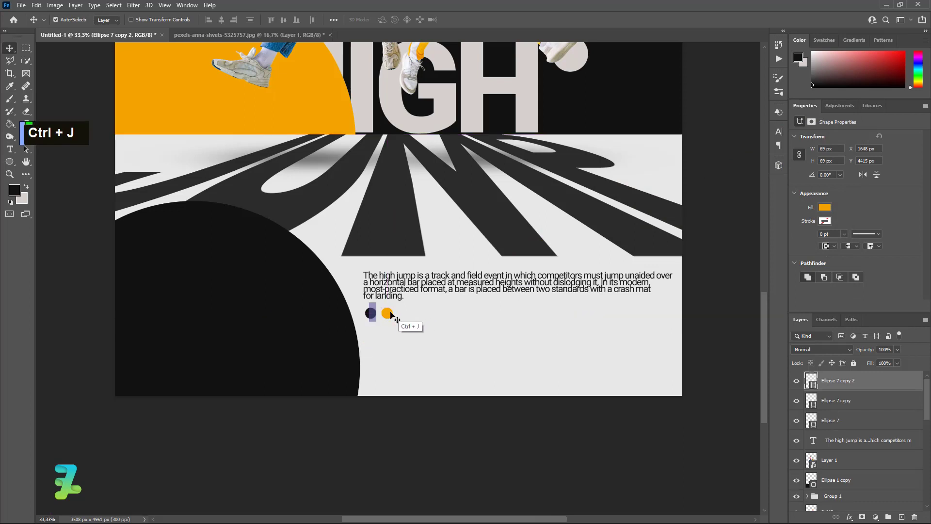
drag(403, 316, 408, 316)
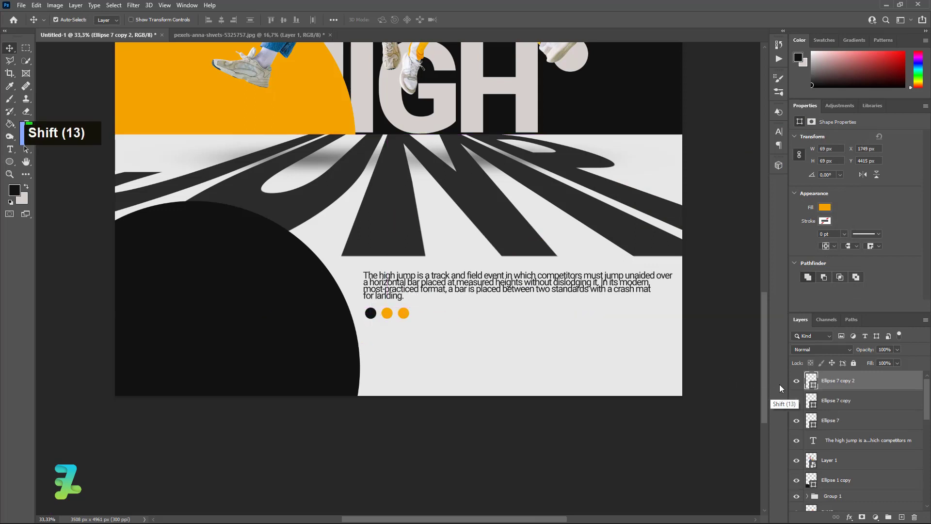
double_click(812, 381)
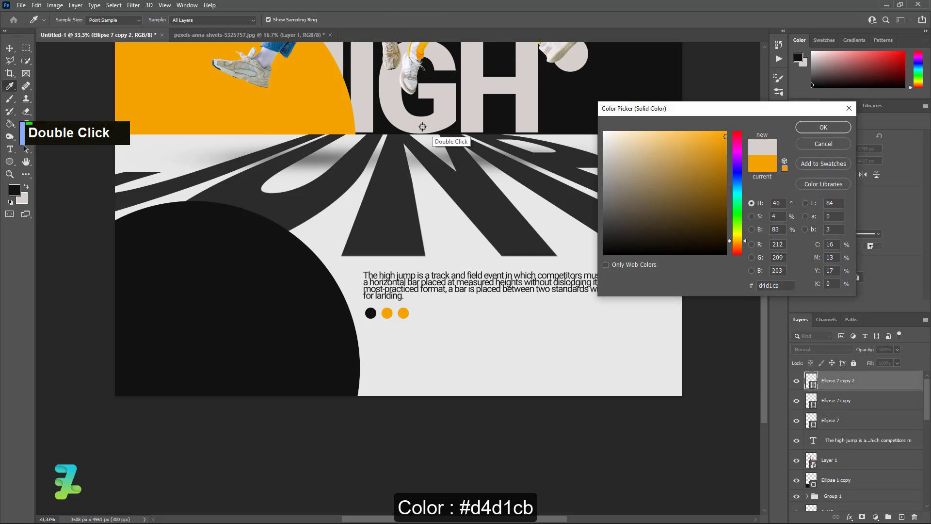
click(797, 129)
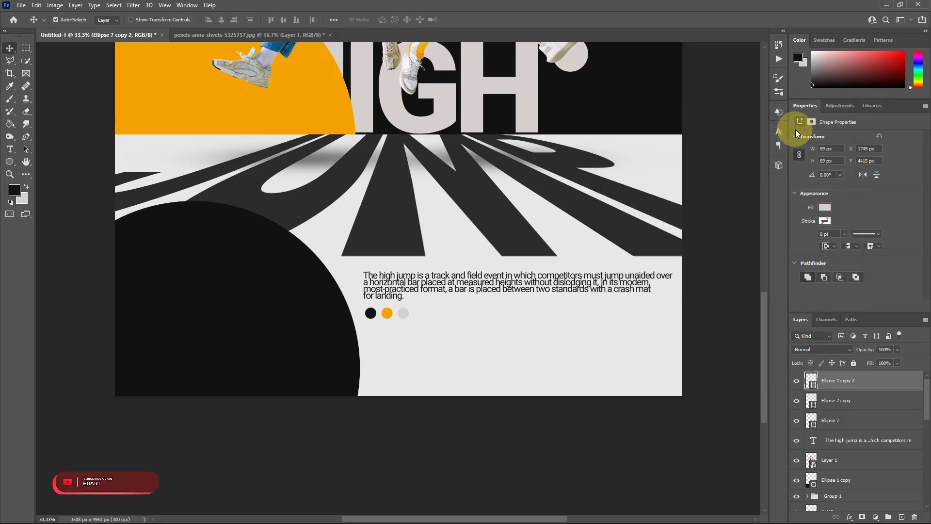
Step: Create a new layer and draw a dark circle about 435 px wide overlapping the poster's bottom edge near the right corner
scroll(767, 324, up, 1)
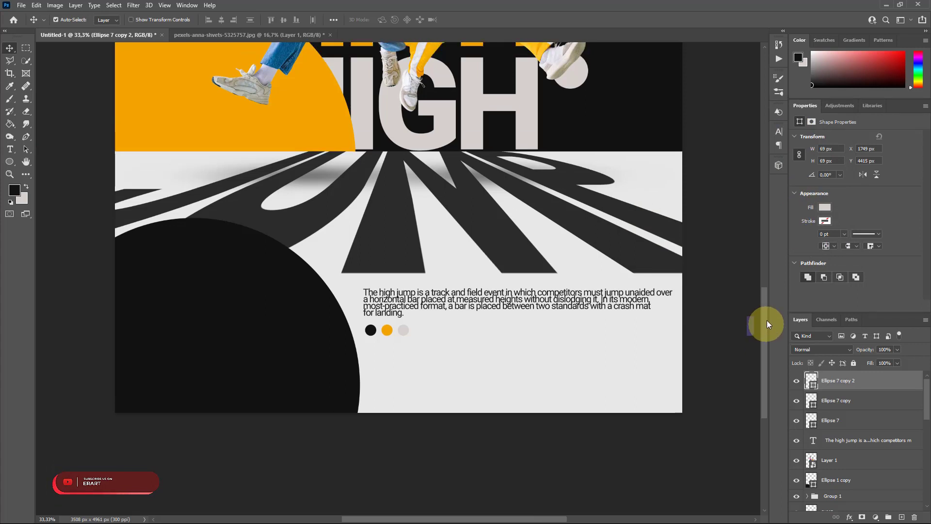
drag(767, 321, 766, 281)
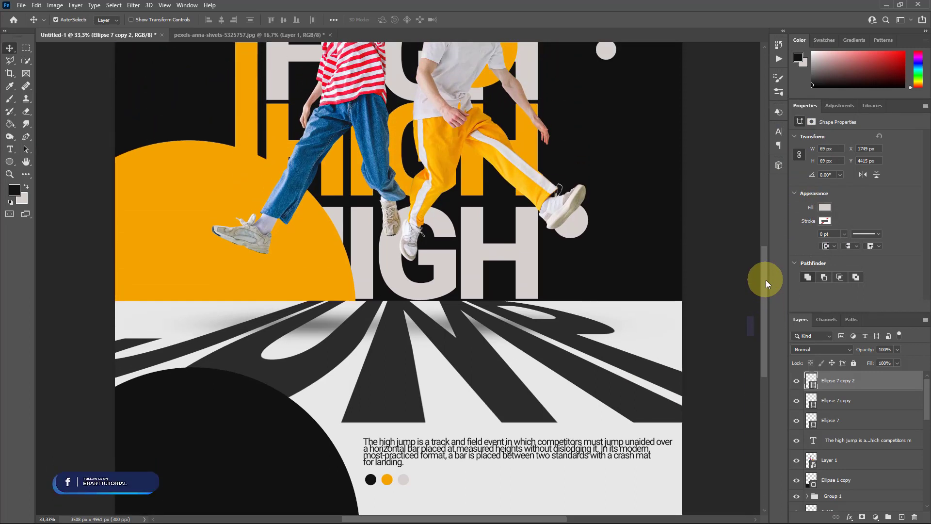
drag(767, 280, 761, 319)
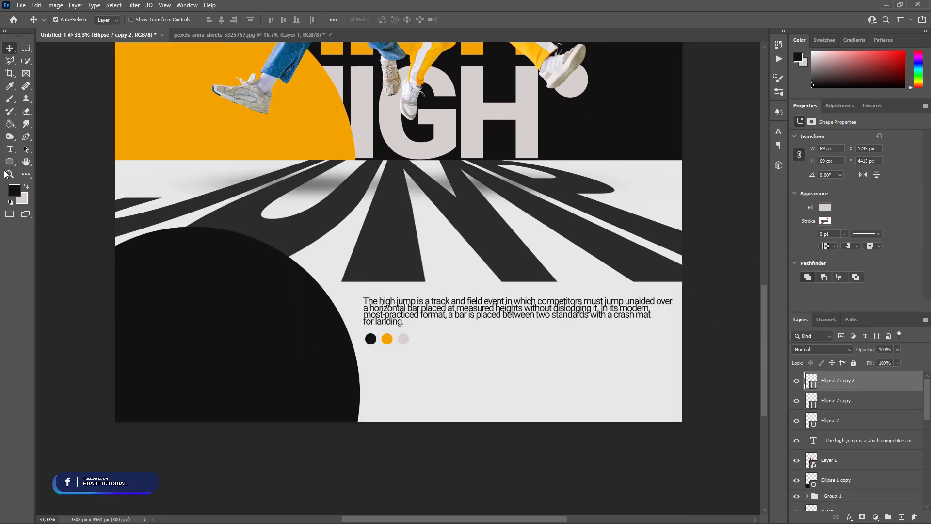
click(9, 164)
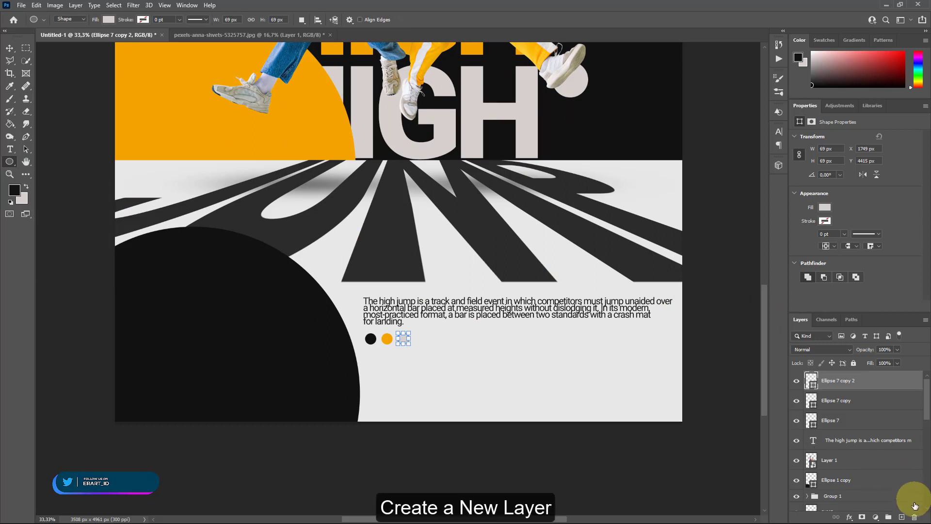
click(903, 517)
drag(681, 466, 532, 395)
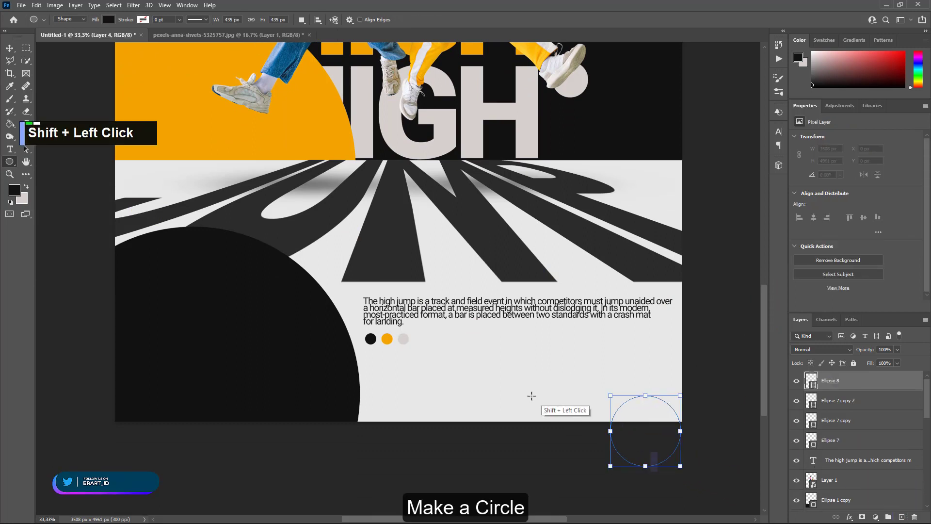
click(9, 48)
ctrl+click(655, 410)
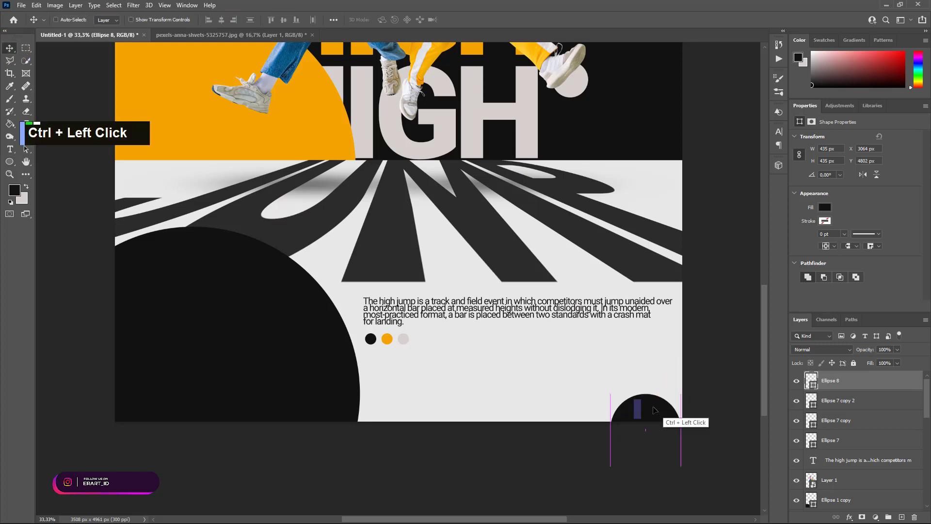
Step: Duplicate the 435 px circle nine times and arrange the circles into a cloud along the poster's bottom edge, right of the large dark circle
drag(655, 410, 542, 418)
key(ctrl+j)
key(ctrl+j)
key(ctrl+j)
drag(542, 418, 504, 385)
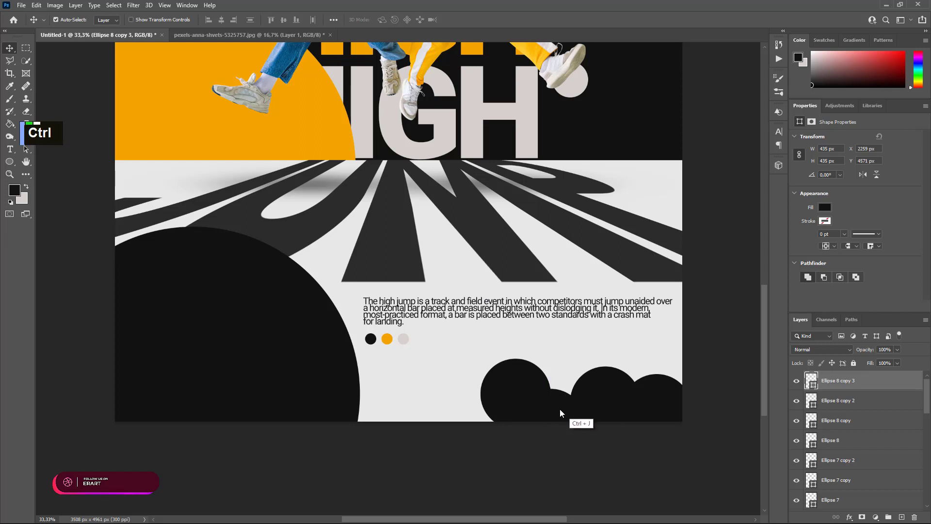
key(ctrl+j)
drag(555, 407, 673, 336)
key(ctrl+j)
key(ctrl+j)
key(ctrl+j)
key(ctrl+j)
key(ctrl+j)
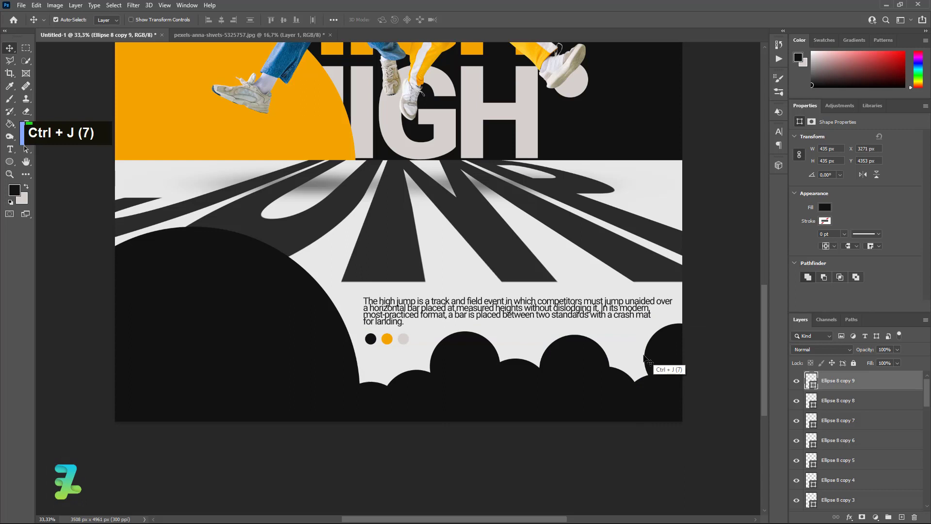
Step: Group the ten cloud circle layers, from Ellipse 8 through Ellipse 8 copy 9
scroll(861, 403, down, 4)
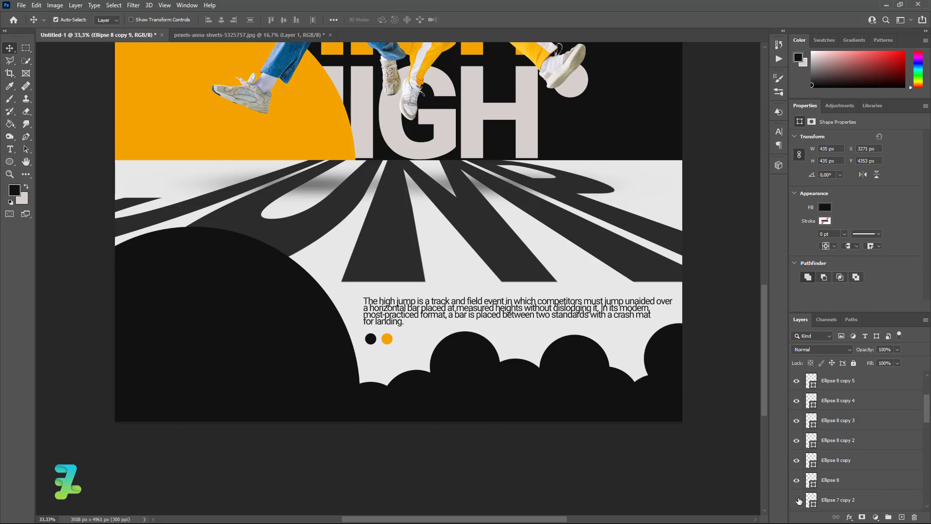
click(849, 481)
scroll(857, 435, up, 4)
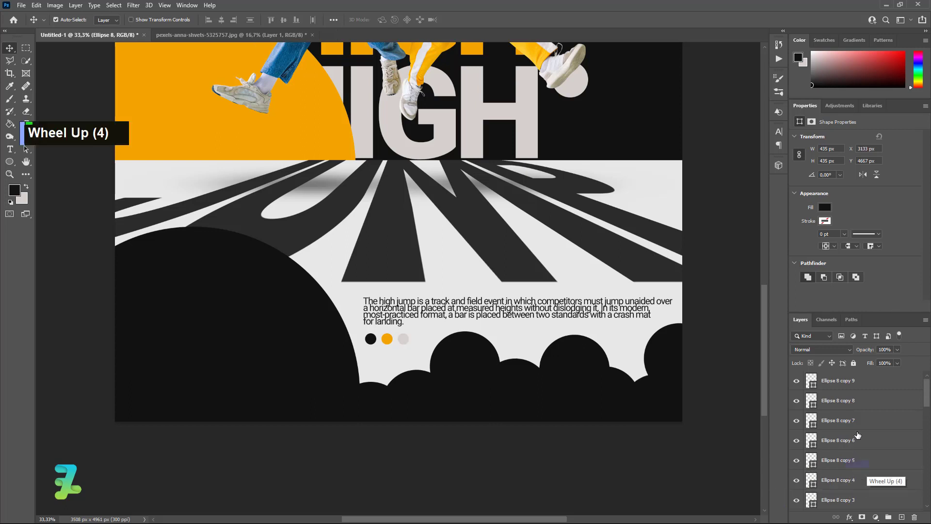
shift+click(861, 383)
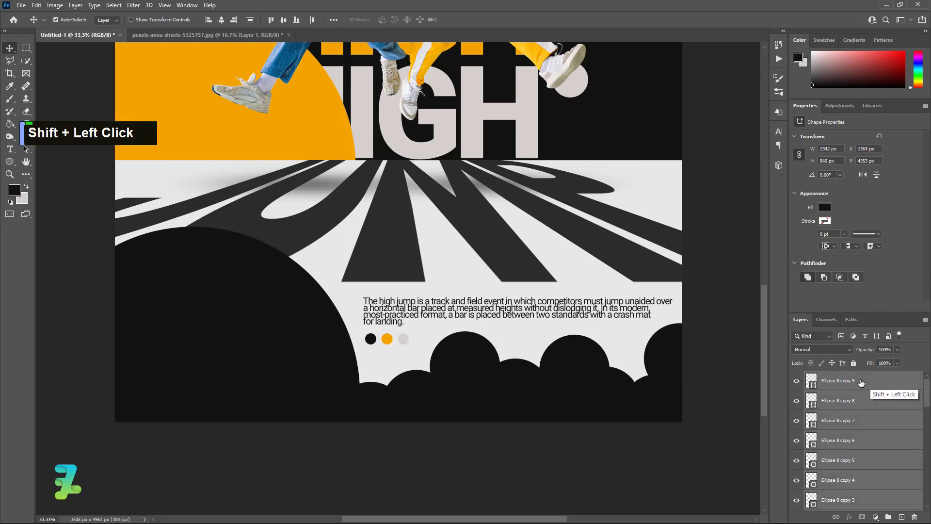
key(ctrl+g)
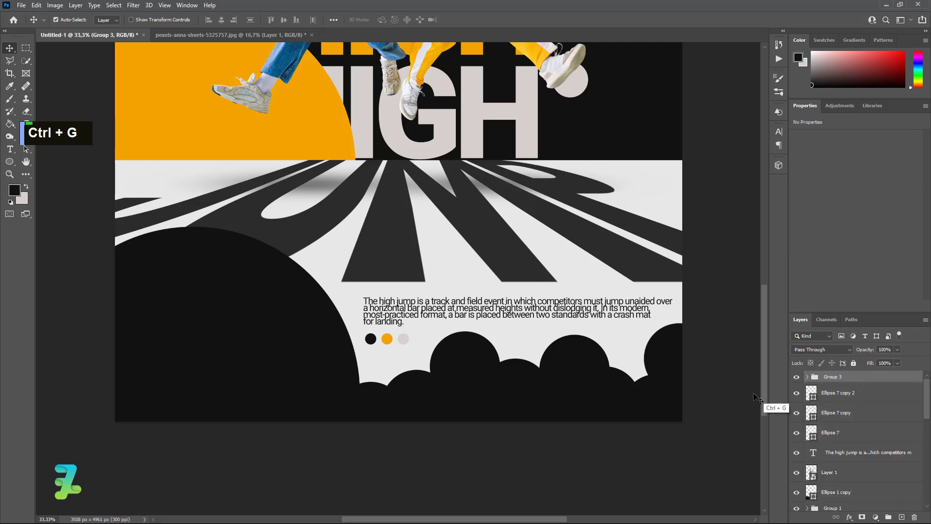
Step: Stamp all visible layers into a new merged layer at the top of the layer stack
key(ctrl+minus)
key(ctrl+minus)
key(ctrl+minus)
key(ctrl+equal)
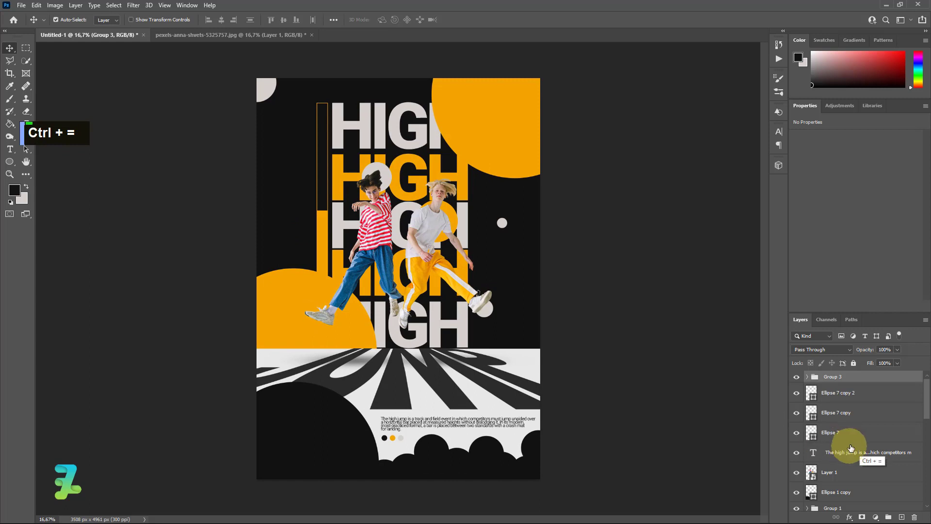
key(ctrl+alt+shift+e)
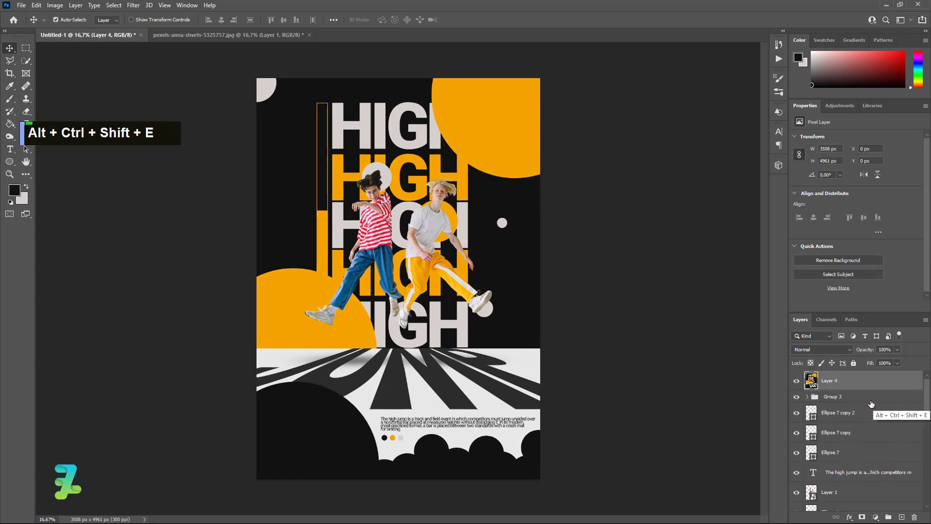
Step: Apply the Add Noise filter to the merged layer with amount 20%, Uniform distribution and Monochromatic enabled
click(134, 7)
mouse_move(213, 157)
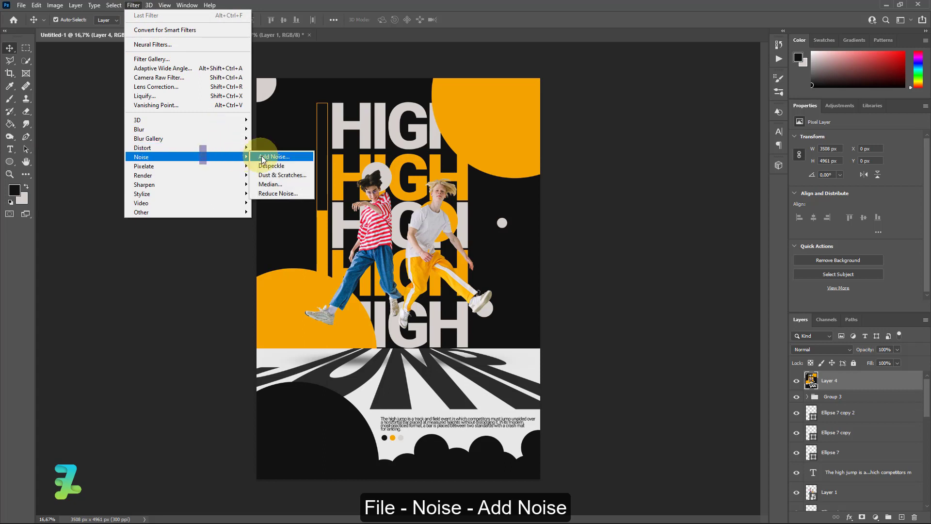
click(263, 157)
drag(452, 97, 655, 130)
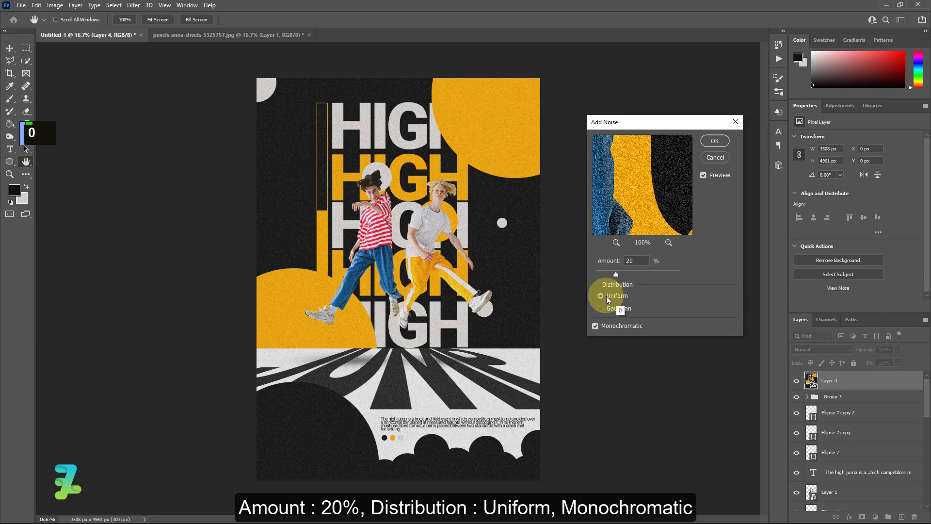
click(715, 145)
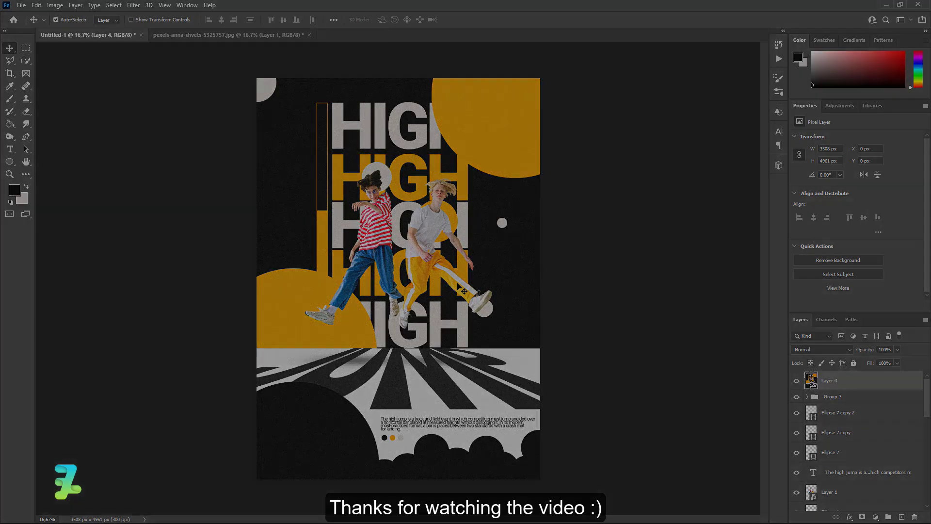